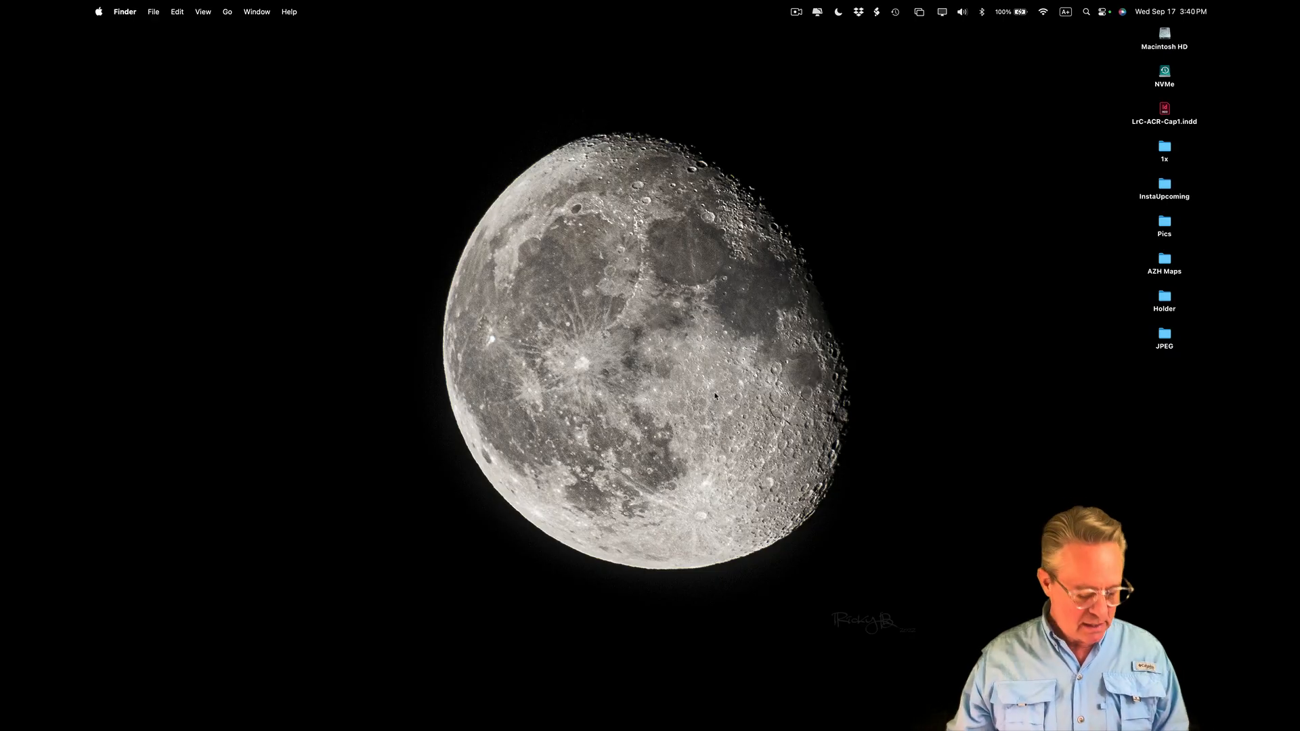
Switch to Adobe Bridge and open the White Stallion Ranch horse photo in Camera Raw
{"action": "key", "text": "super+Tab"}
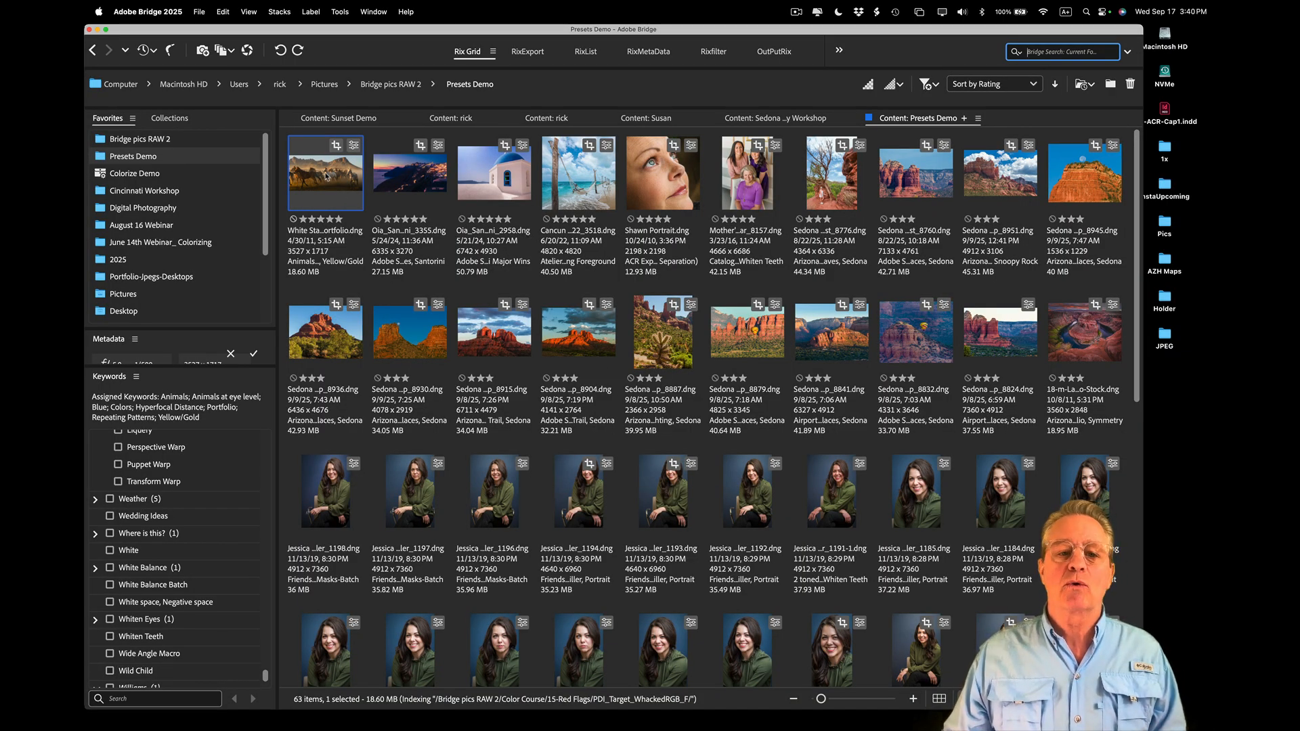
{"action": "left_click", "coordinate": [326, 176]}
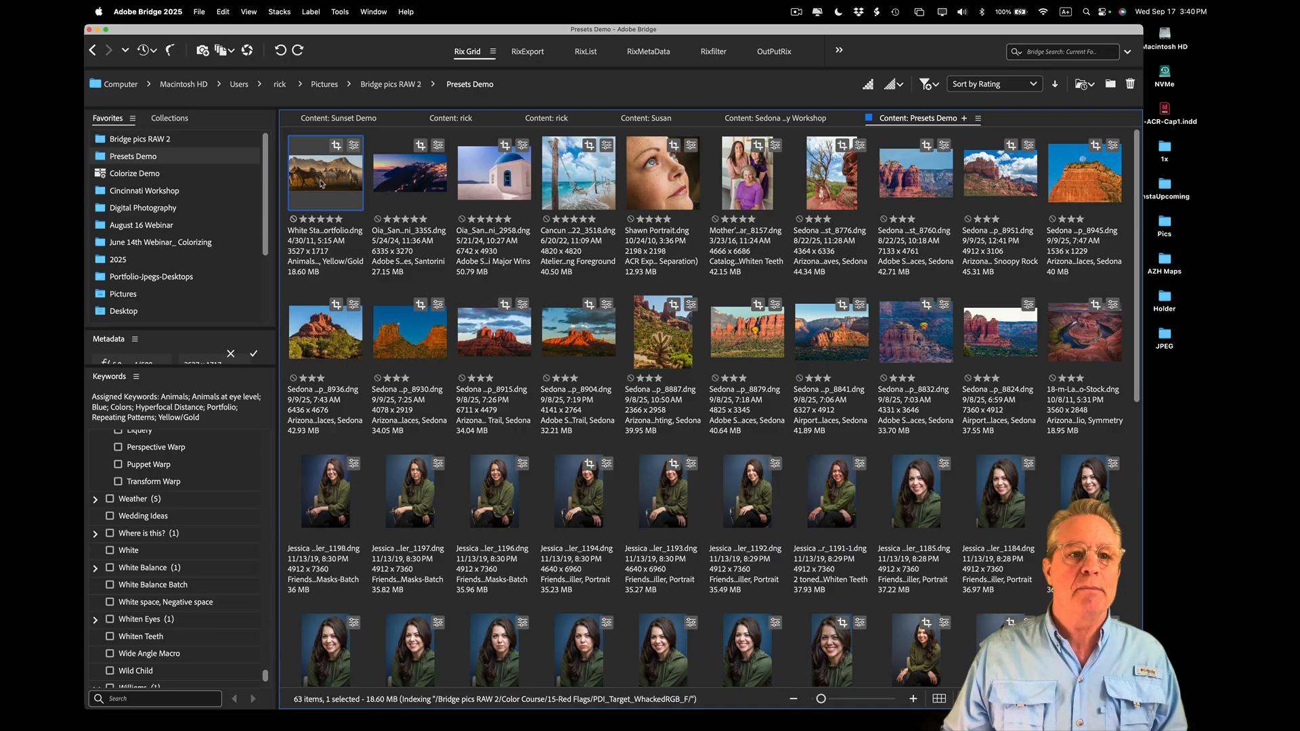
{"action": "left_click", "coordinate": [199, 12]}
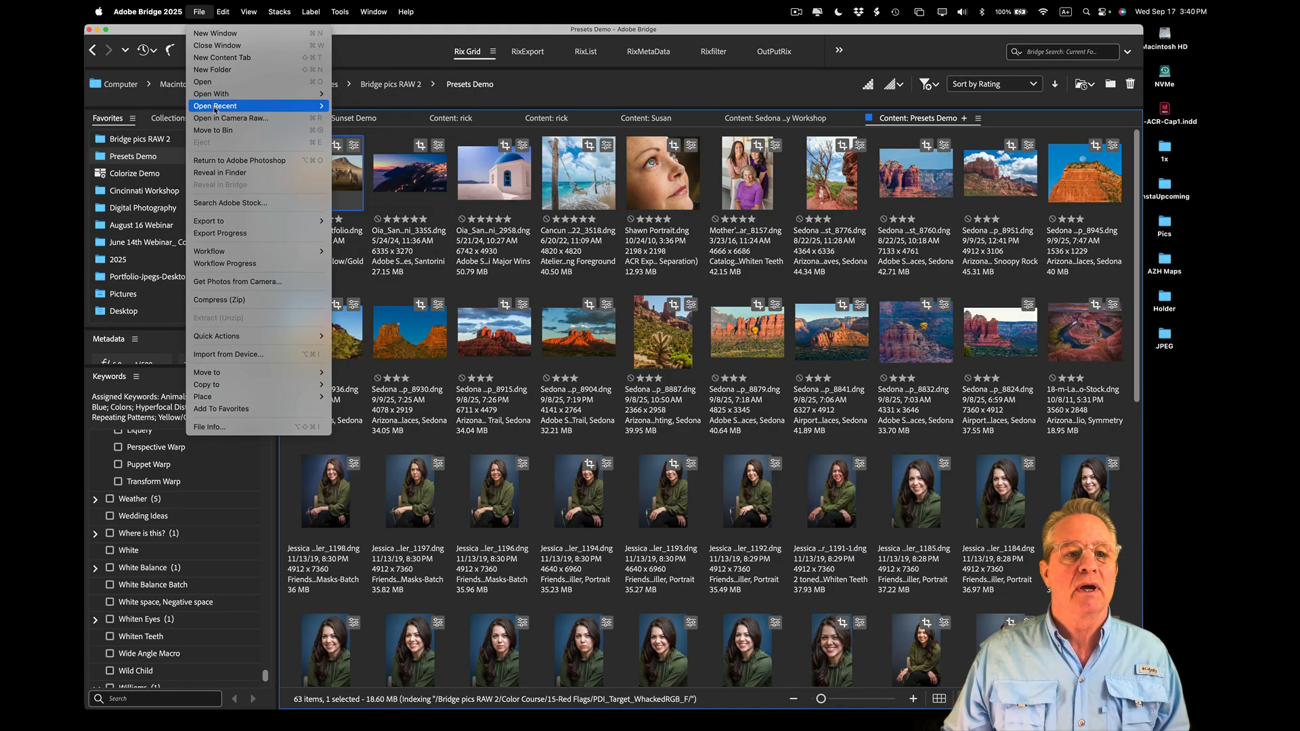
{"action": "left_click", "coordinate": [282, 122]}
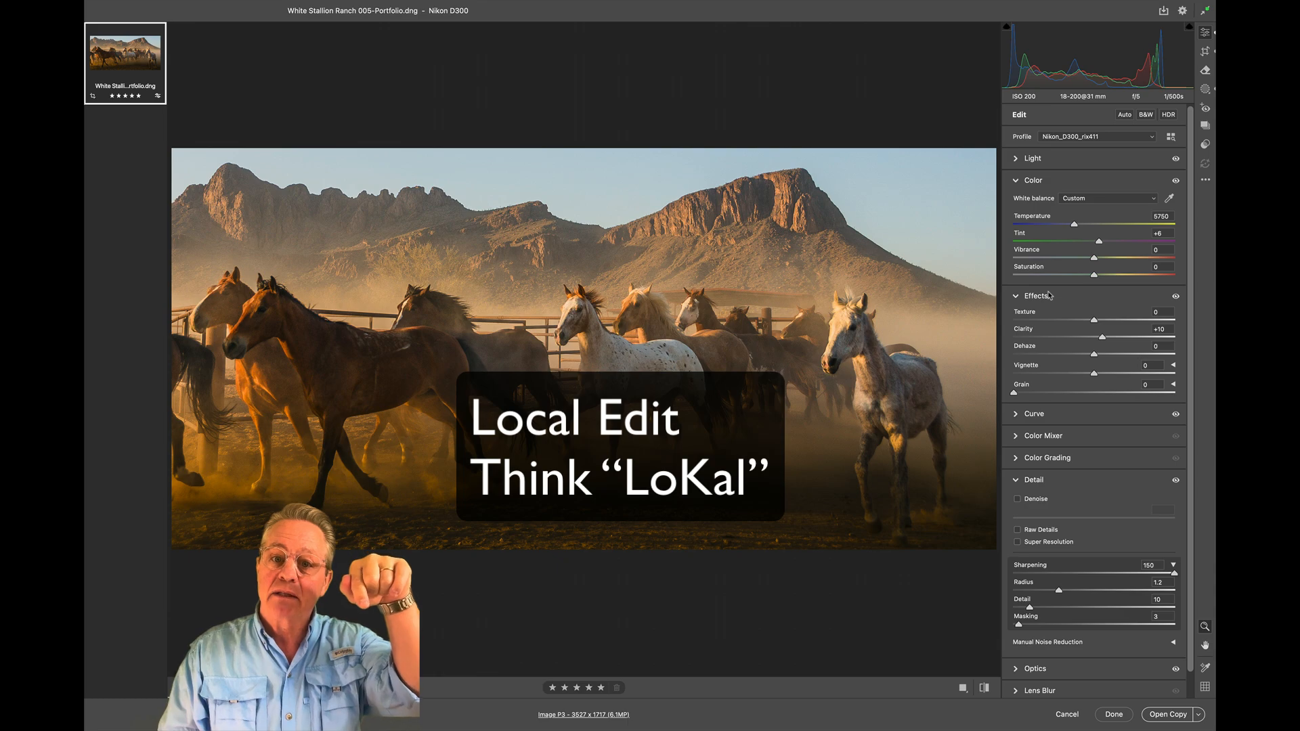
Start a new brush mask and set its local Shadows adjustment to +30
{"action": "key", "text": "k"}
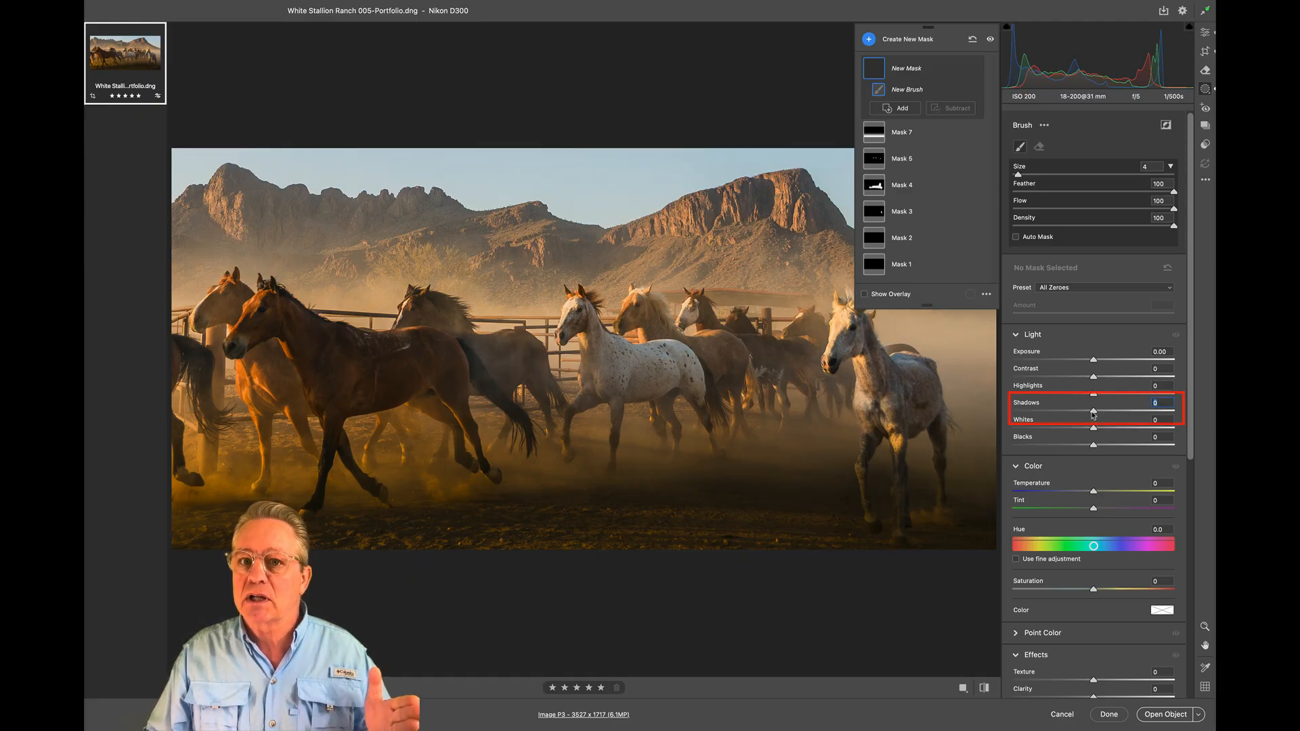
{"action": "left_click_drag", "start_coordinate": [1094, 412], "coordinate": [1109, 415]}
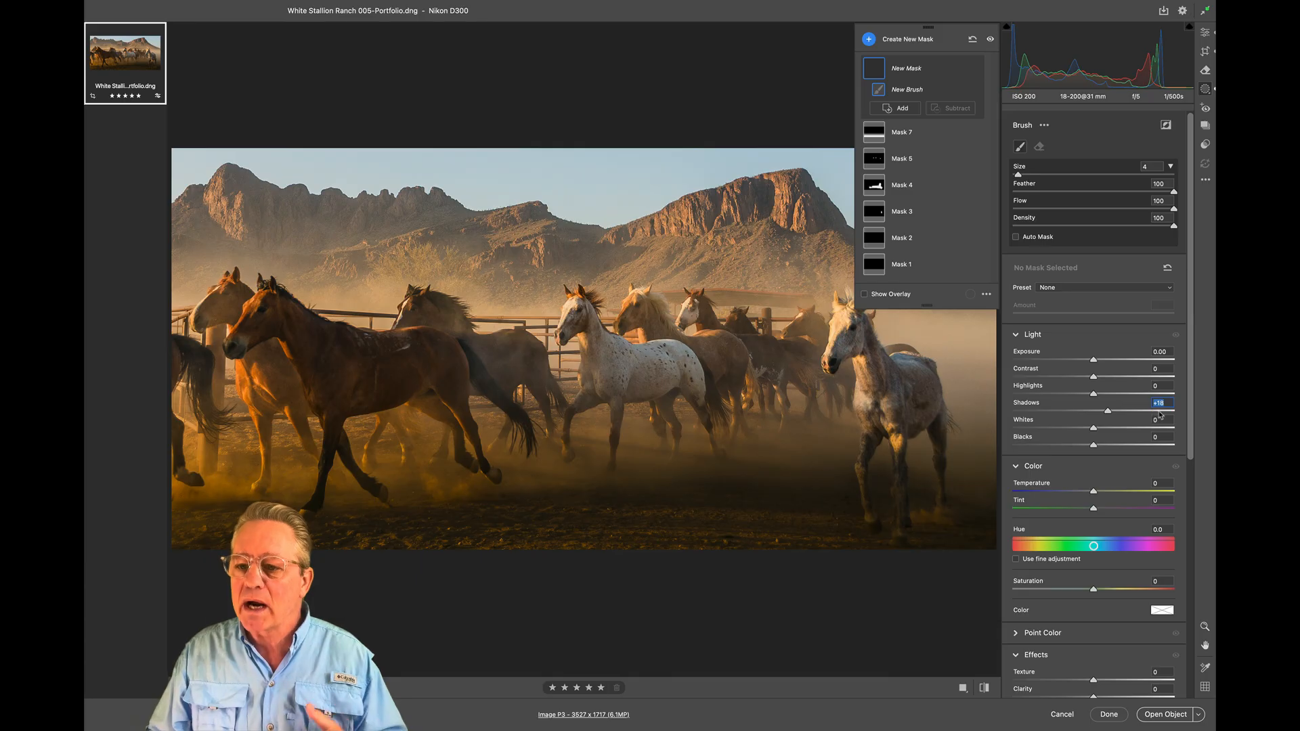
{"action": "type", "text": "30"}
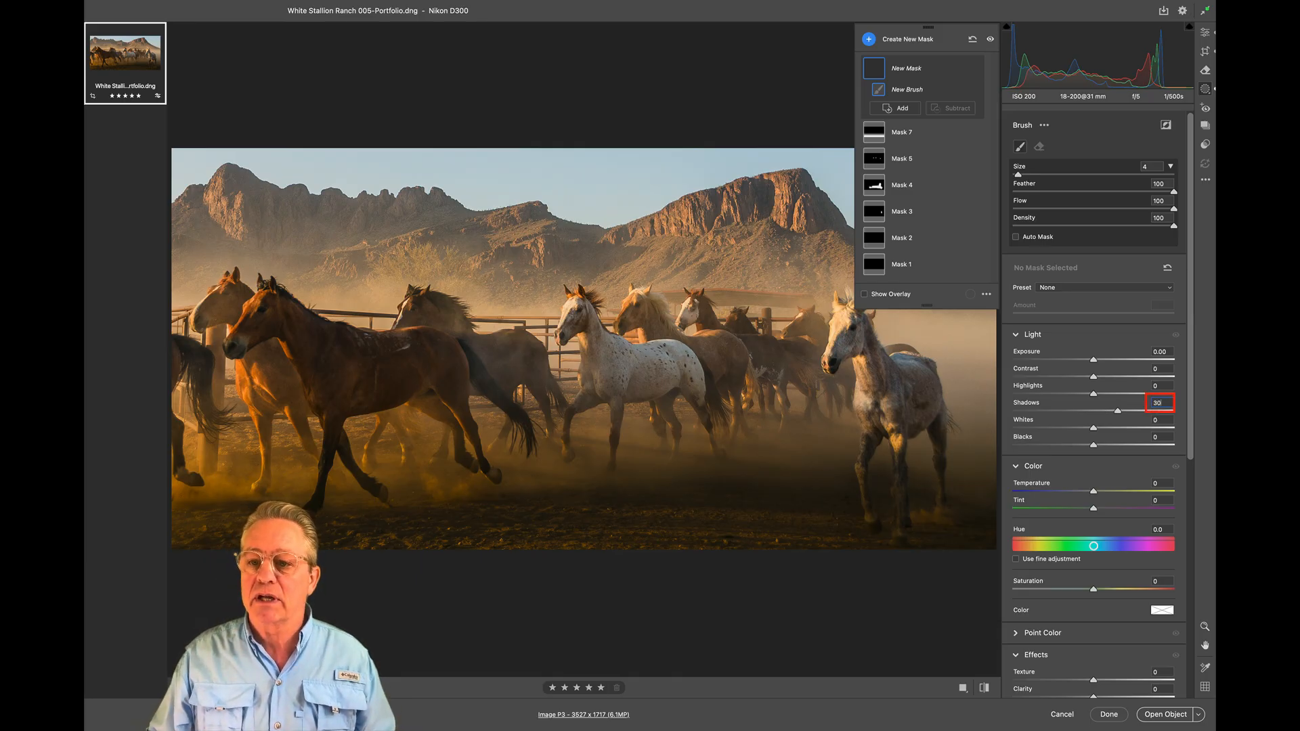
{"action": "key", "text": "Tab"}
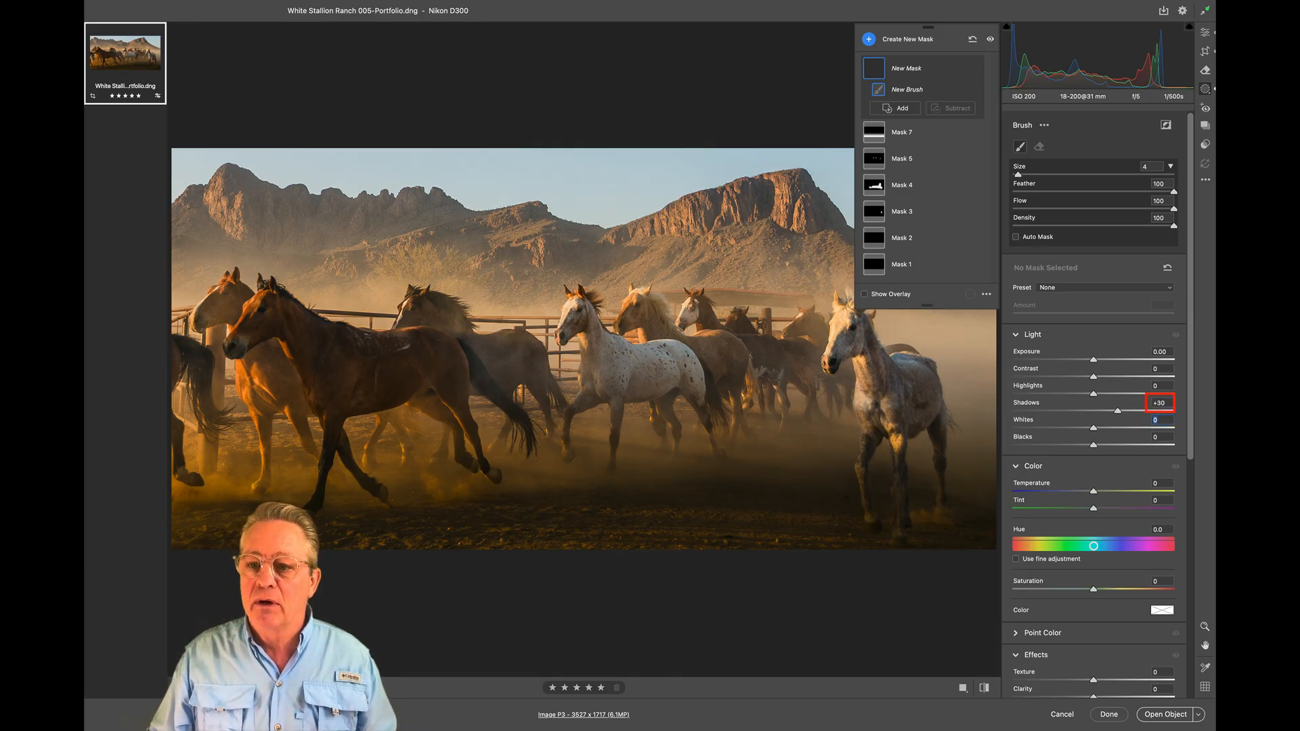
{"action": "key", "text": "Tab"}
{"action": "key", "text": "Tab"}
{"action": "key", "text": "Tab"}
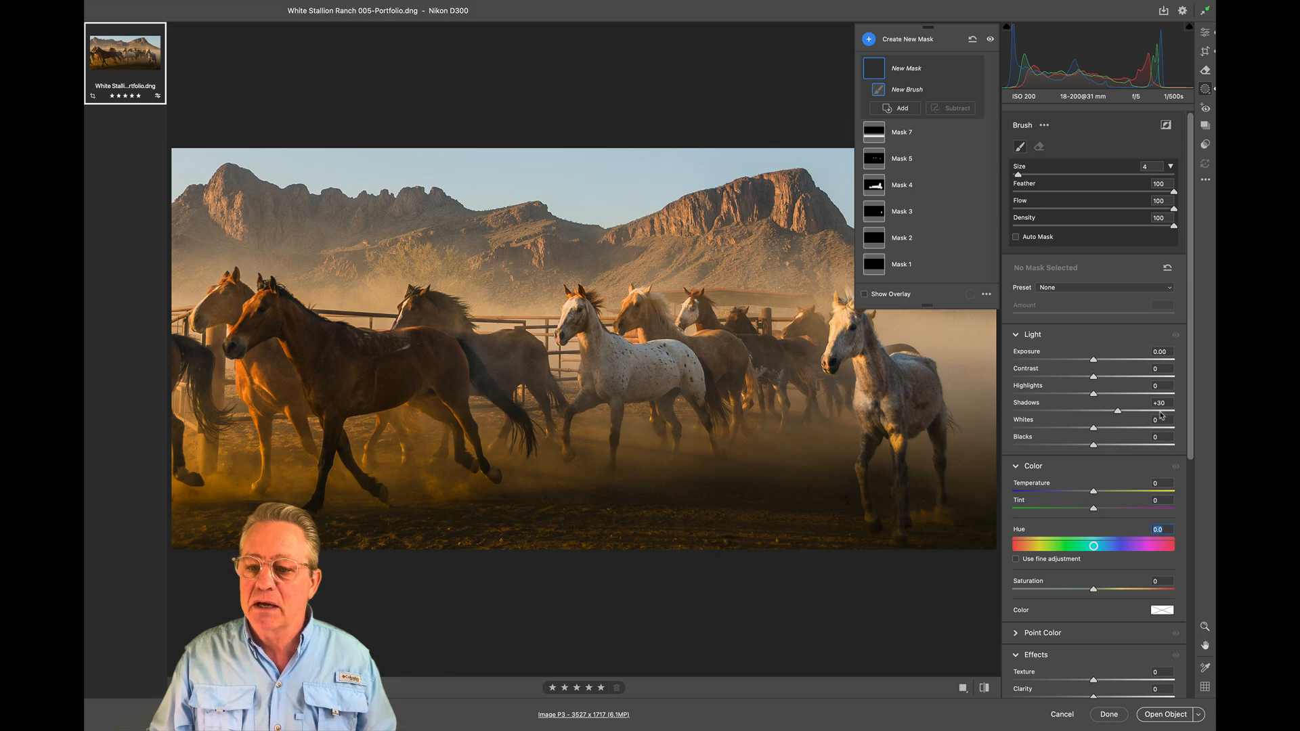
Set the brush's Texture to +30 and Clarity to +30 in the Effects adjustments
{"action": "left_click_drag", "start_coordinate": [1193, 440], "coordinate": [1191, 545]}
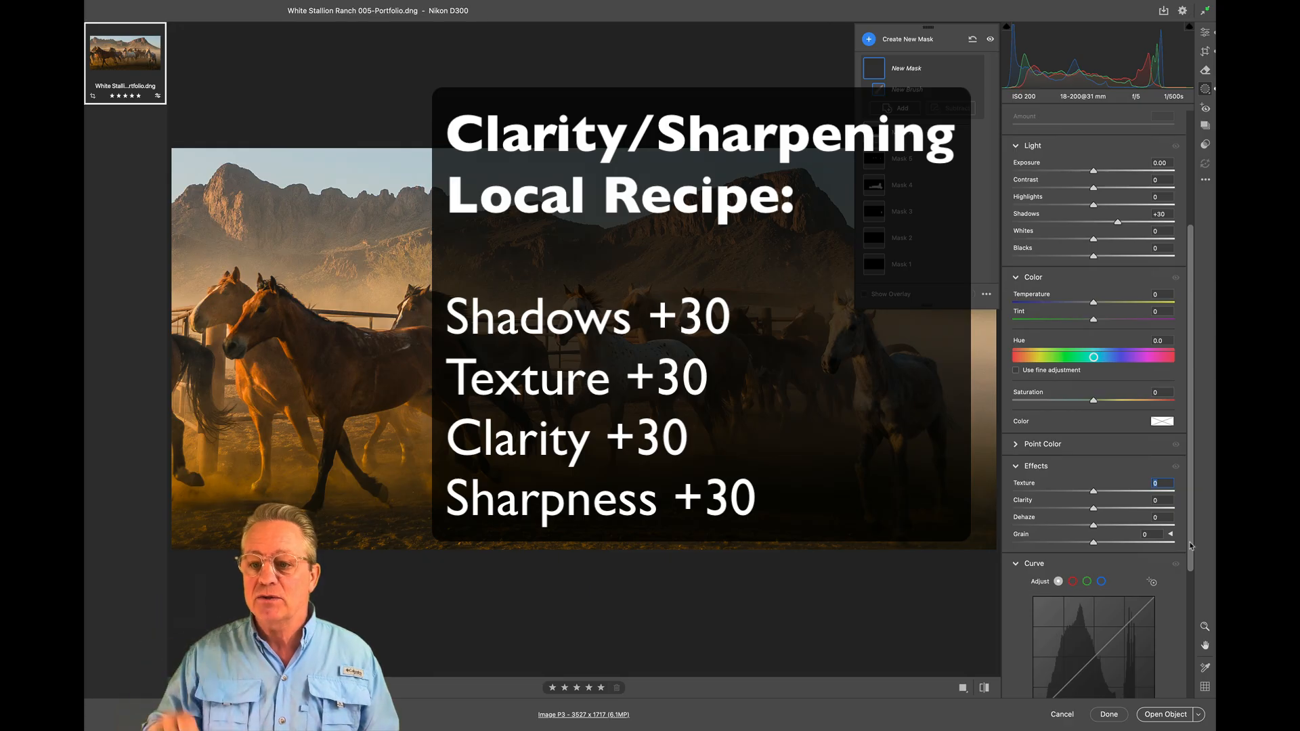
{"action": "type", "text": "30"}
{"action": "key", "text": "Tab"}
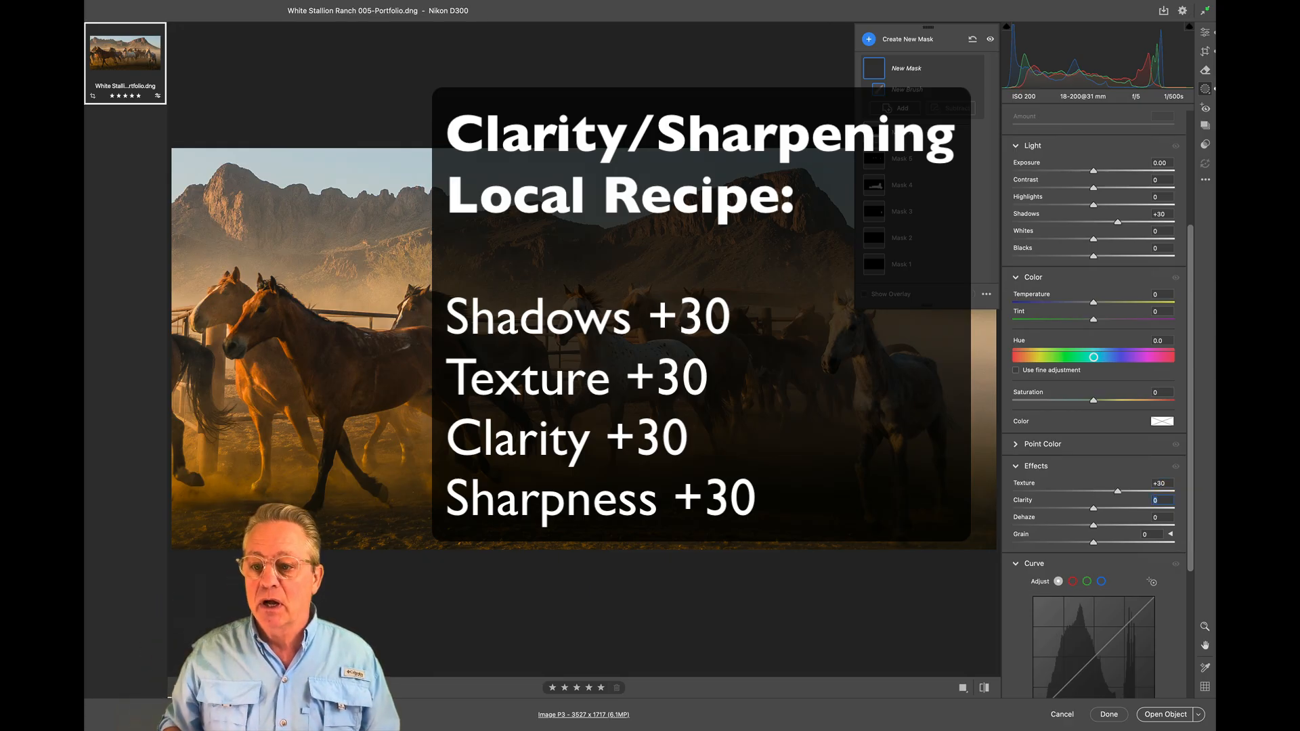
{"action": "type", "text": "30"}
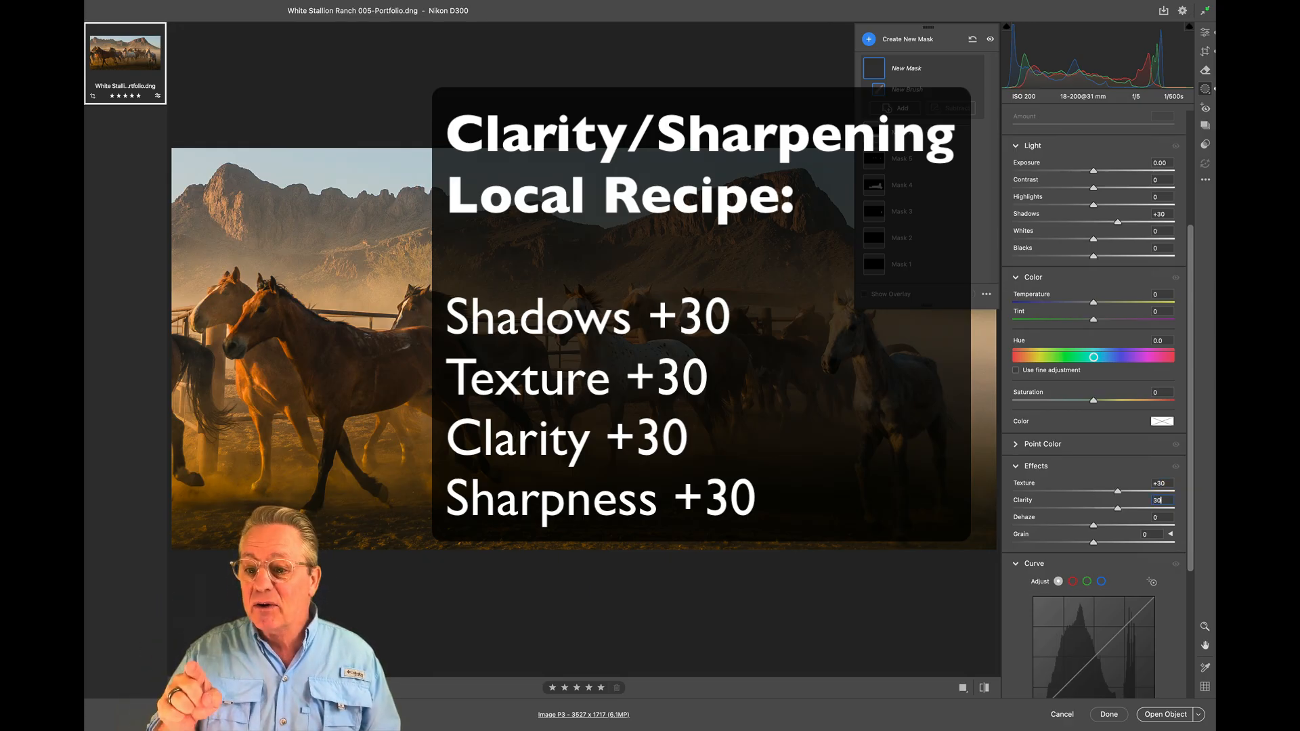
Set the brush's Sharpness to 30 in the Detail adjustments
{"action": "left_click_drag", "start_coordinate": [1191, 559], "coordinate": [1193, 698]}
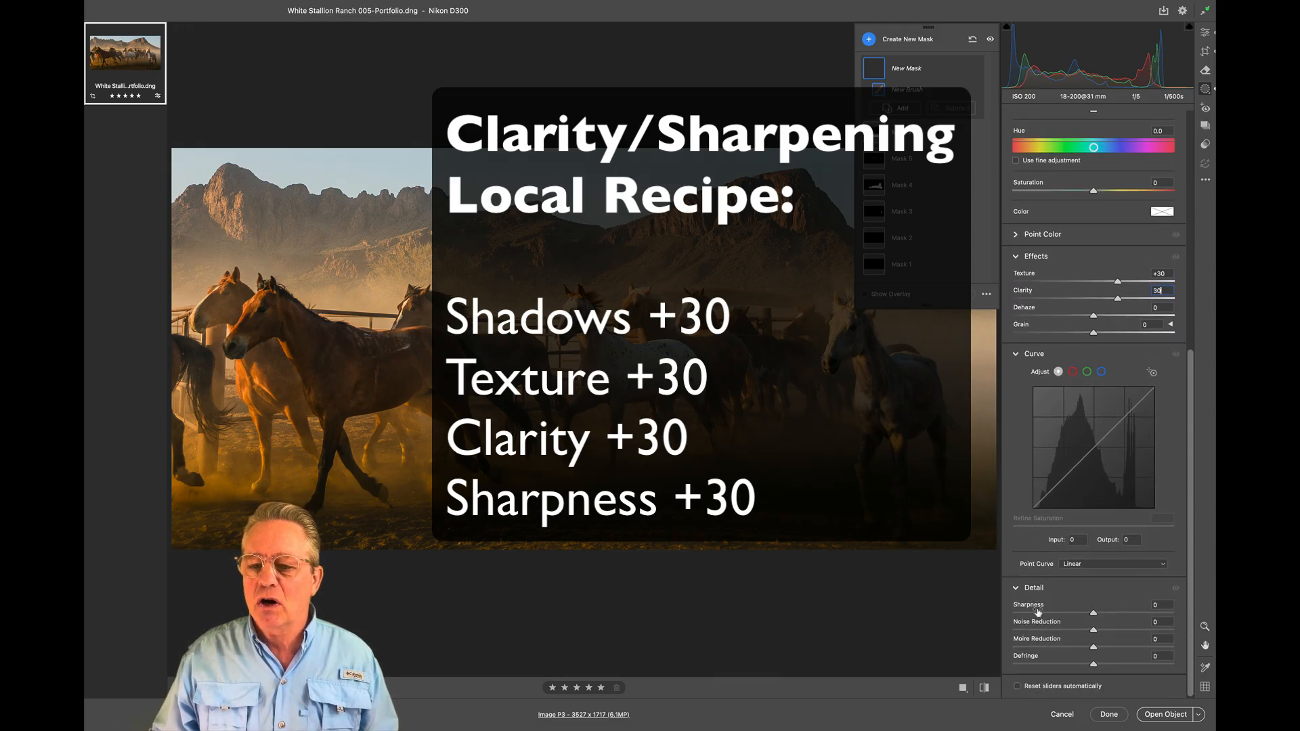
{"action": "left_click", "coordinate": [1017, 588]}
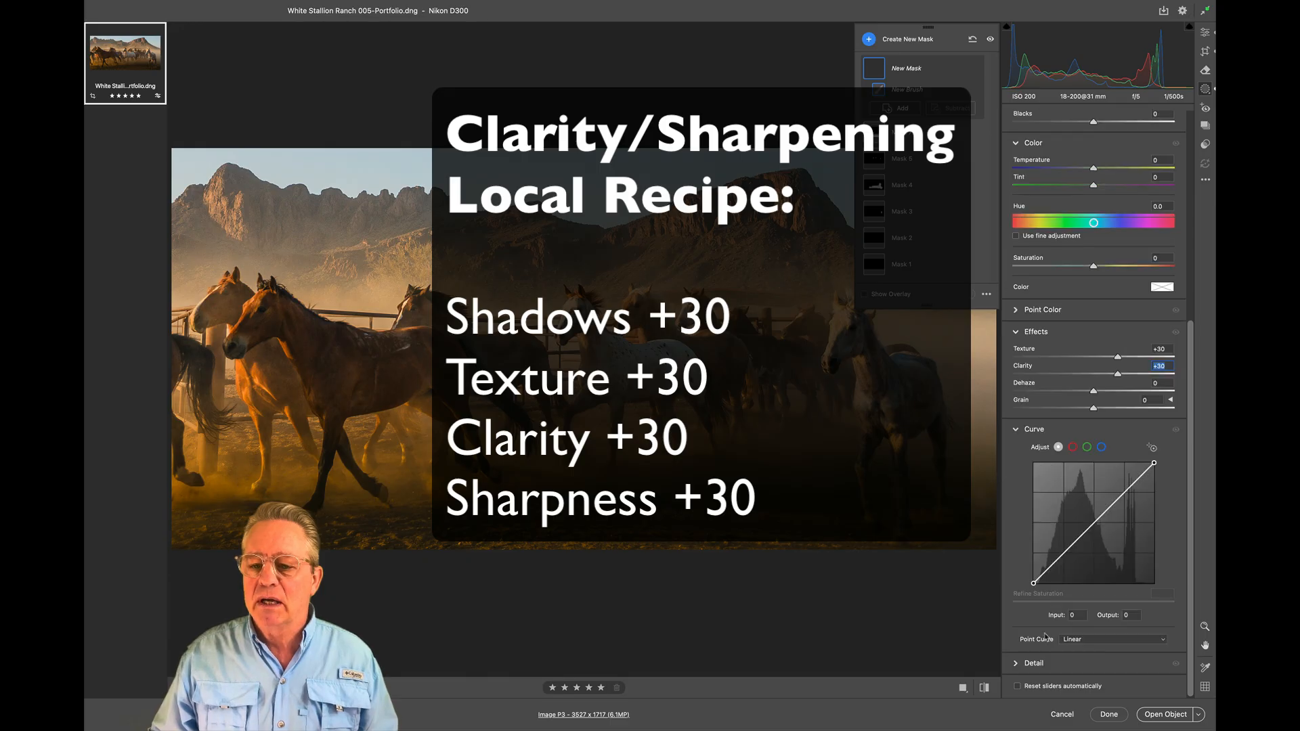
{"action": "left_click", "coordinate": [1016, 664]}
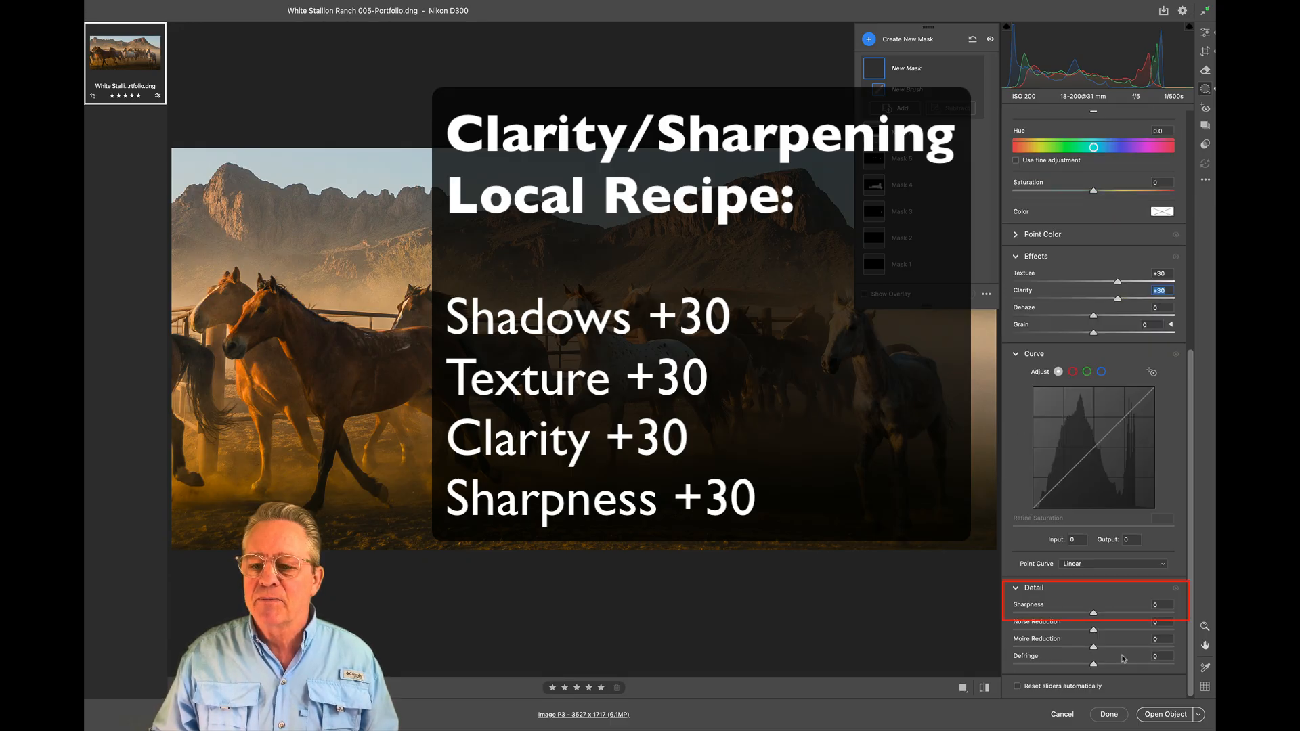
{"action": "left_click", "coordinate": [1164, 608]}
{"action": "left_click", "coordinate": [1162, 606]}
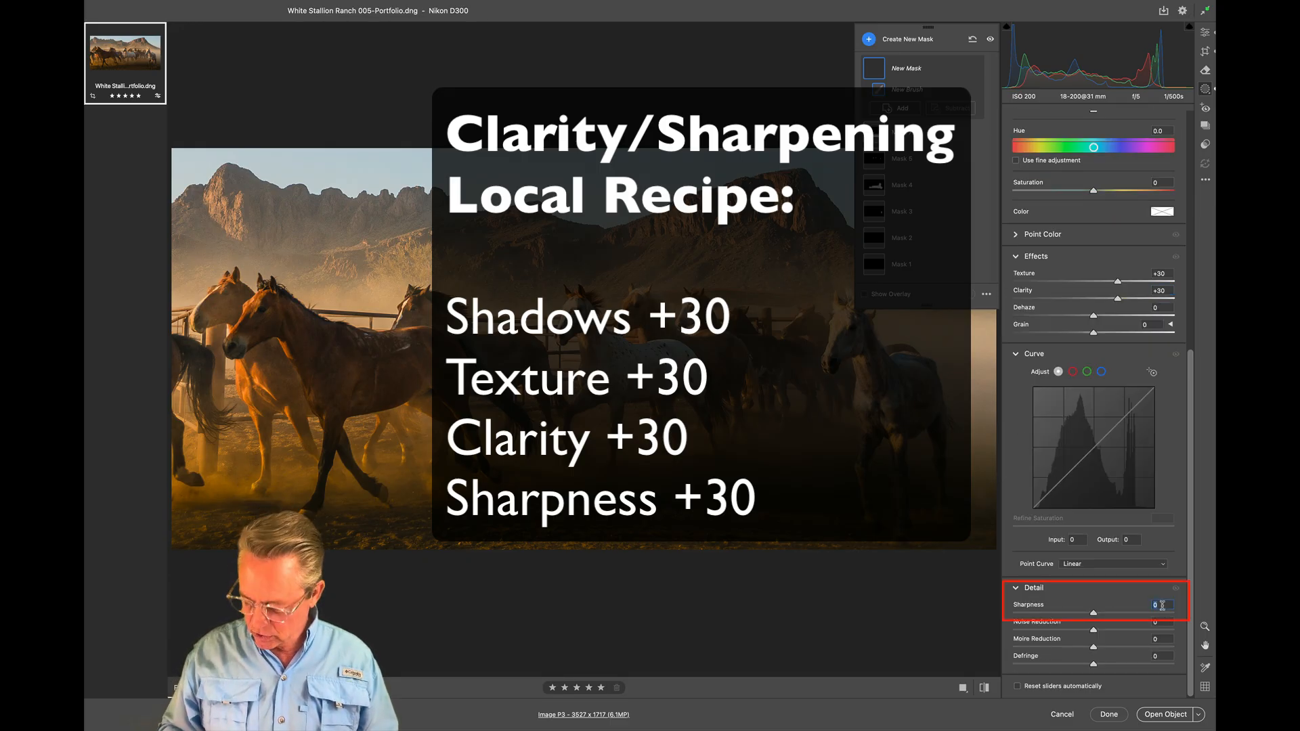
{"action": "type", "text": "30"}
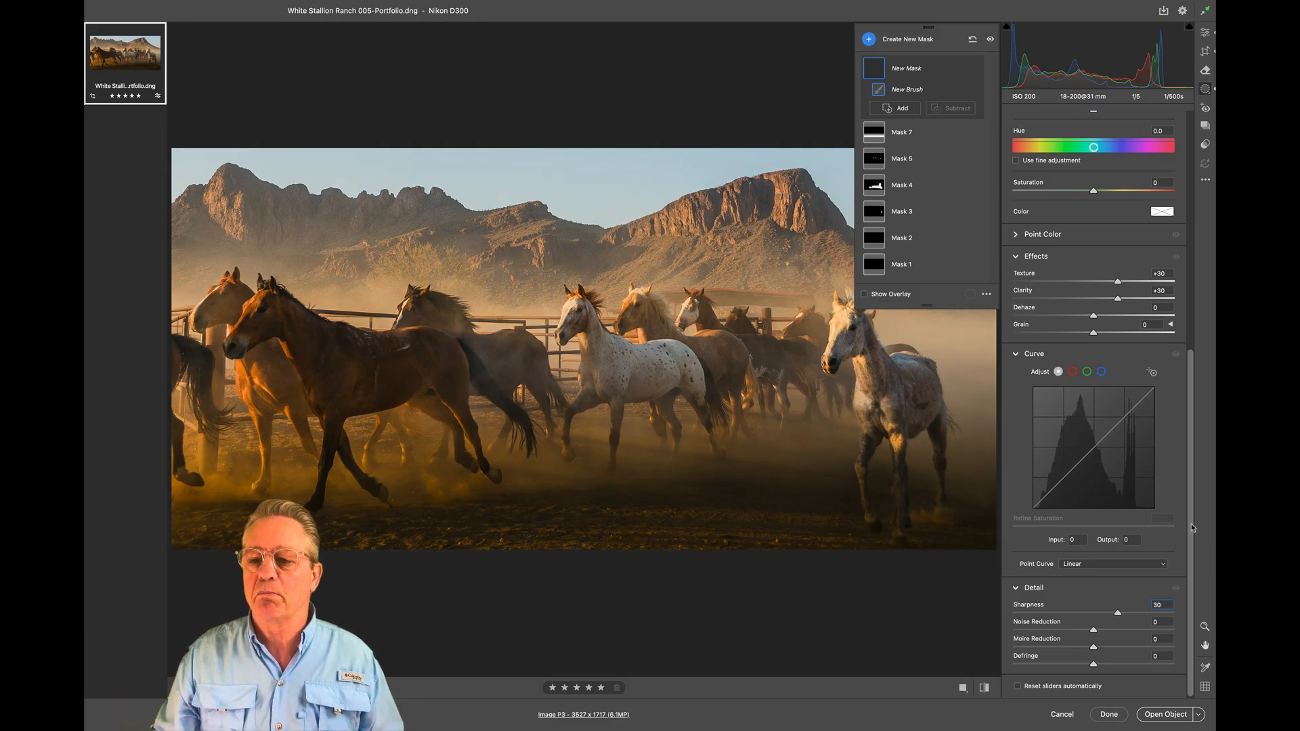
Save the current brush settings as a new masking adjustment preset named "- More Clarity"
{"action": "left_click_drag", "start_coordinate": [1191, 524], "coordinate": [1191, 284]}
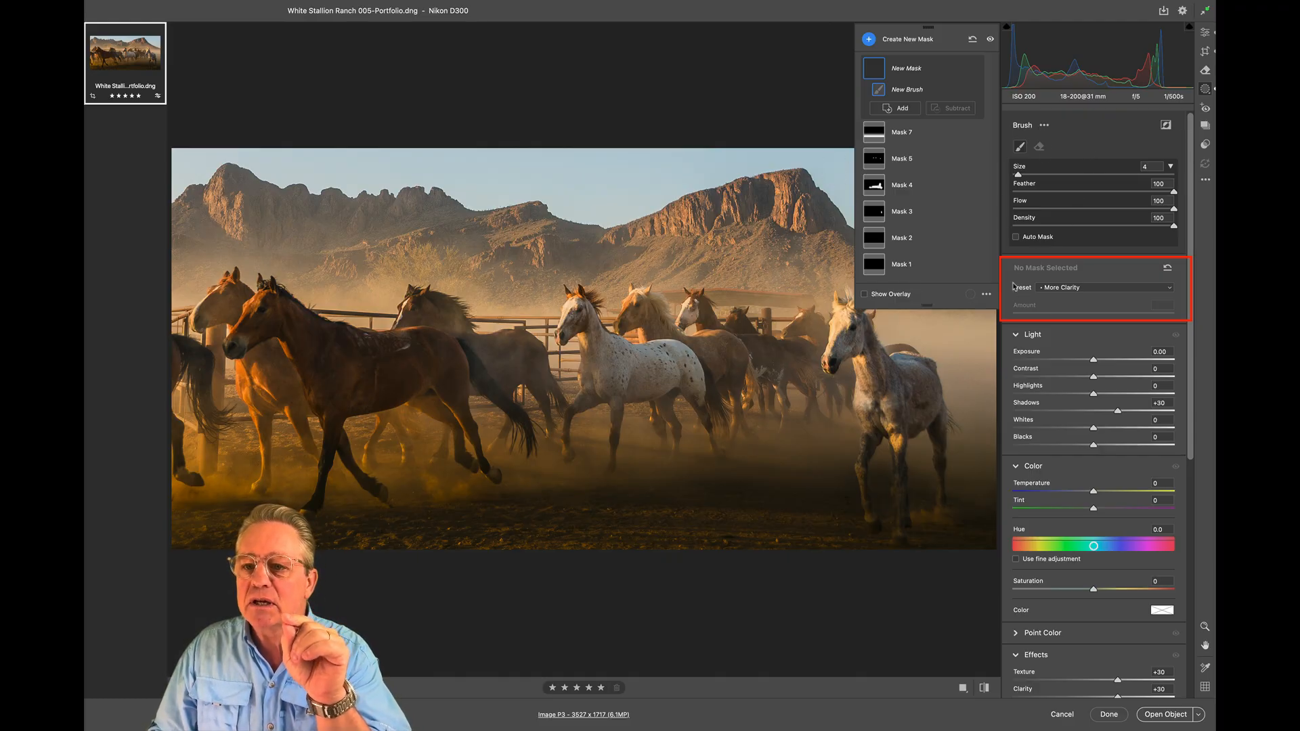
{"action": "left_click", "coordinate": [1053, 288]}
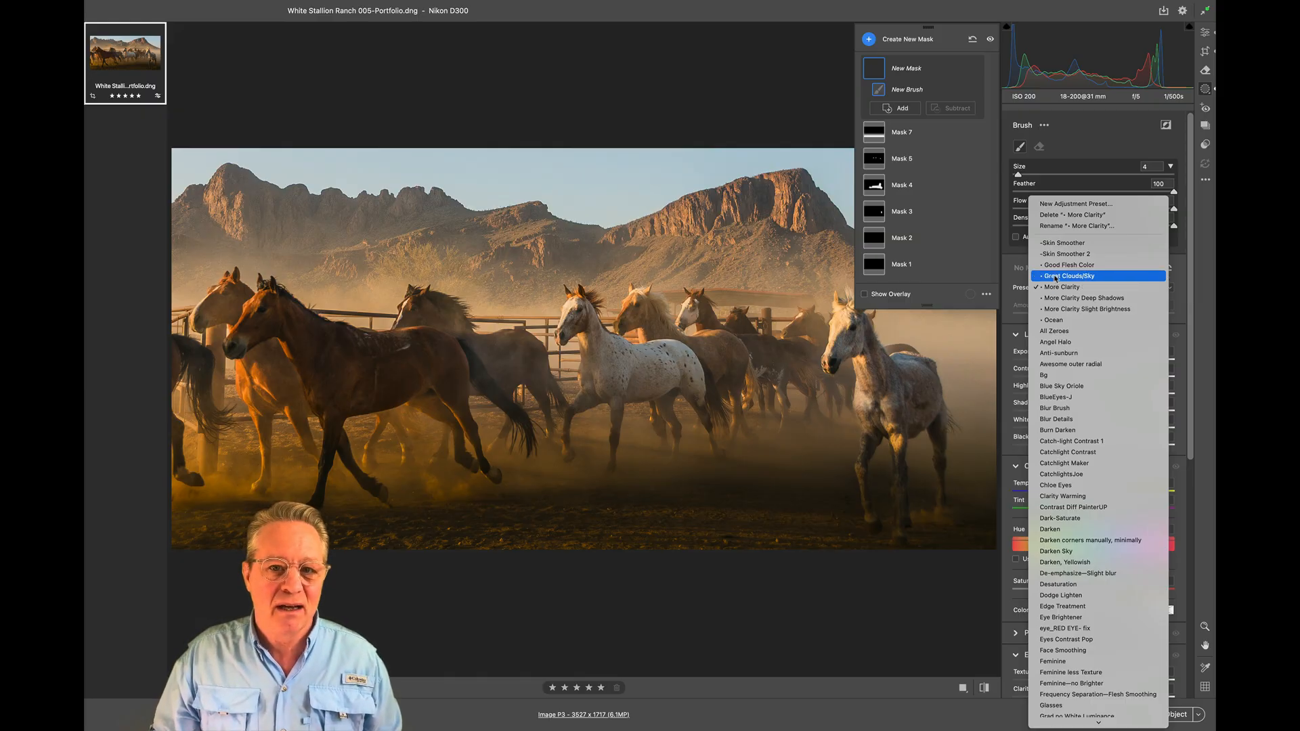
{"action": "left_click", "coordinate": [997, 279]}
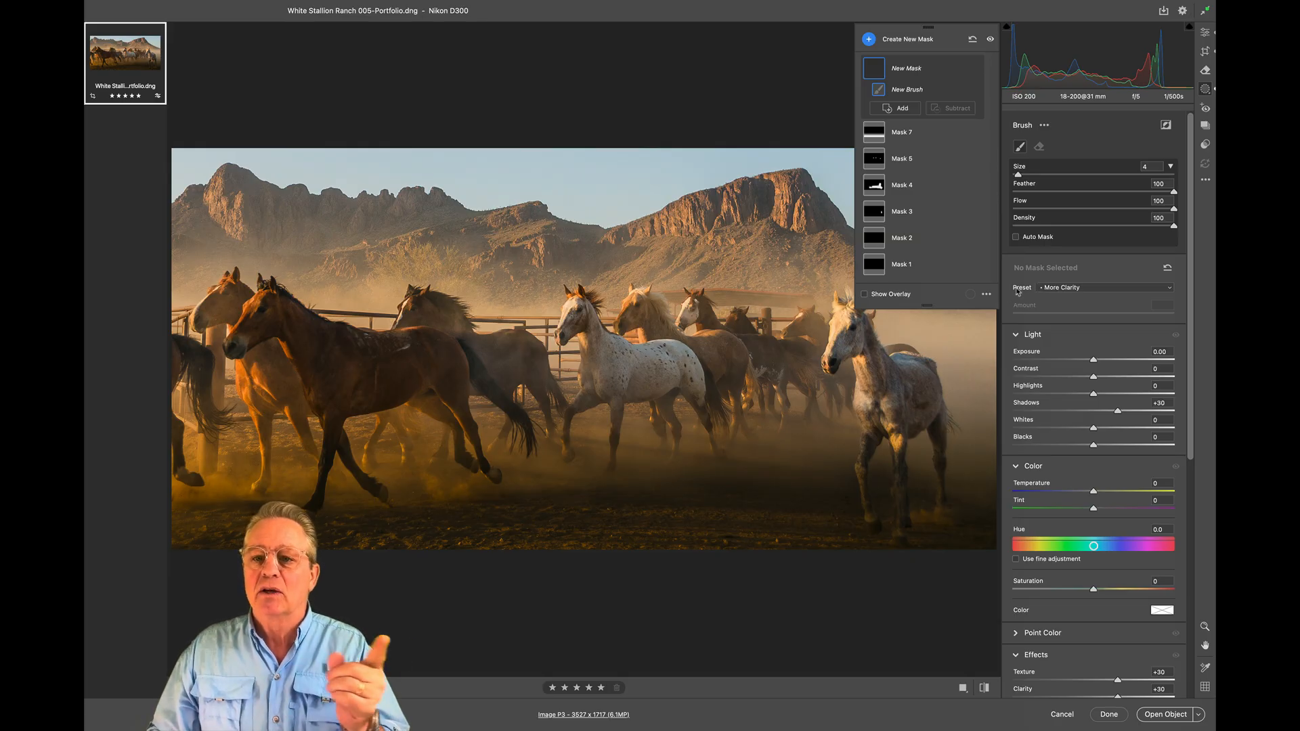
{"action": "left_click", "coordinate": [1054, 288]}
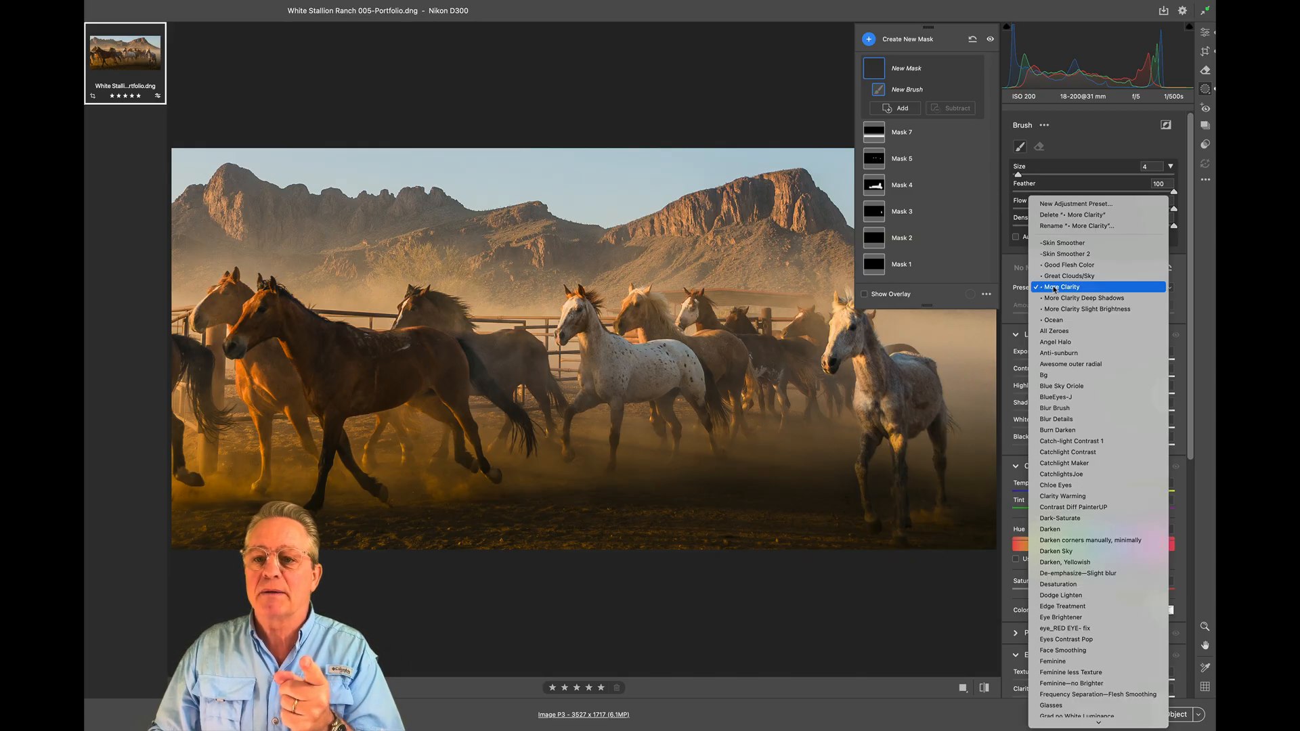
{"action": "left_click", "coordinate": [1068, 205]}
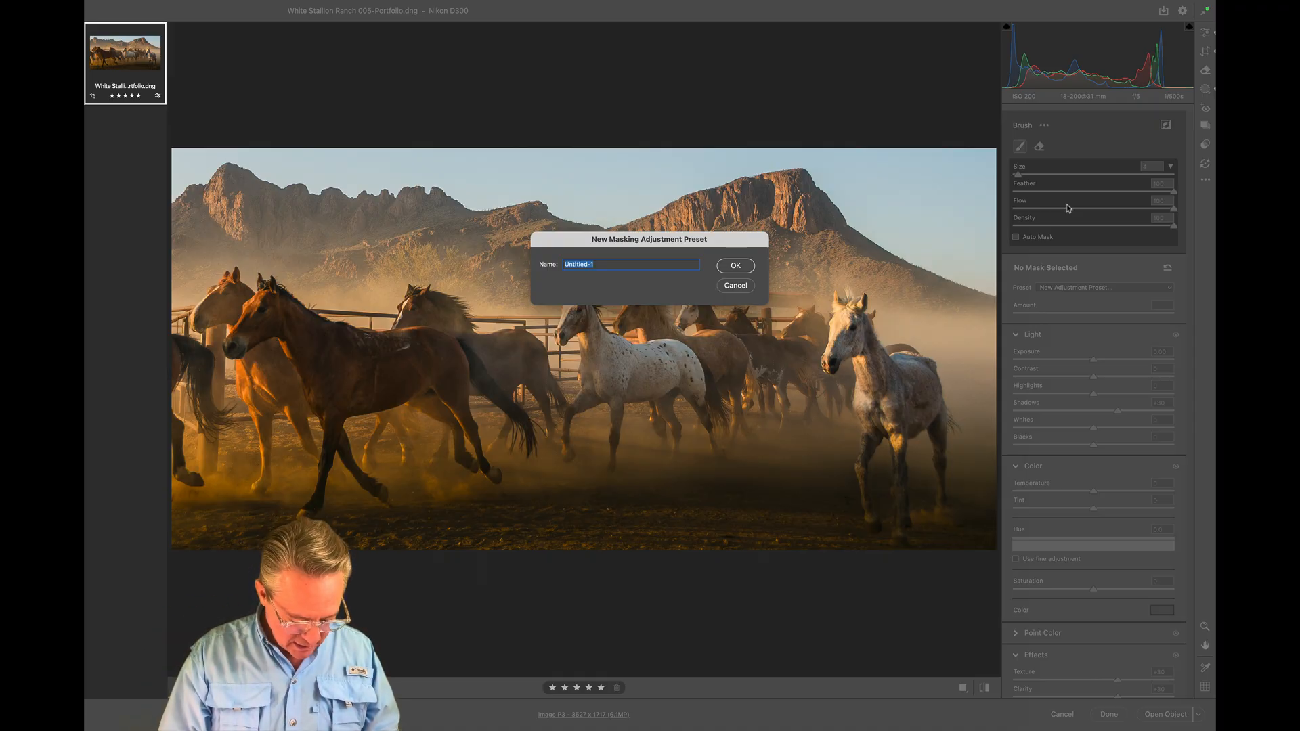
{"action": "key", "text": "BackSpace"}
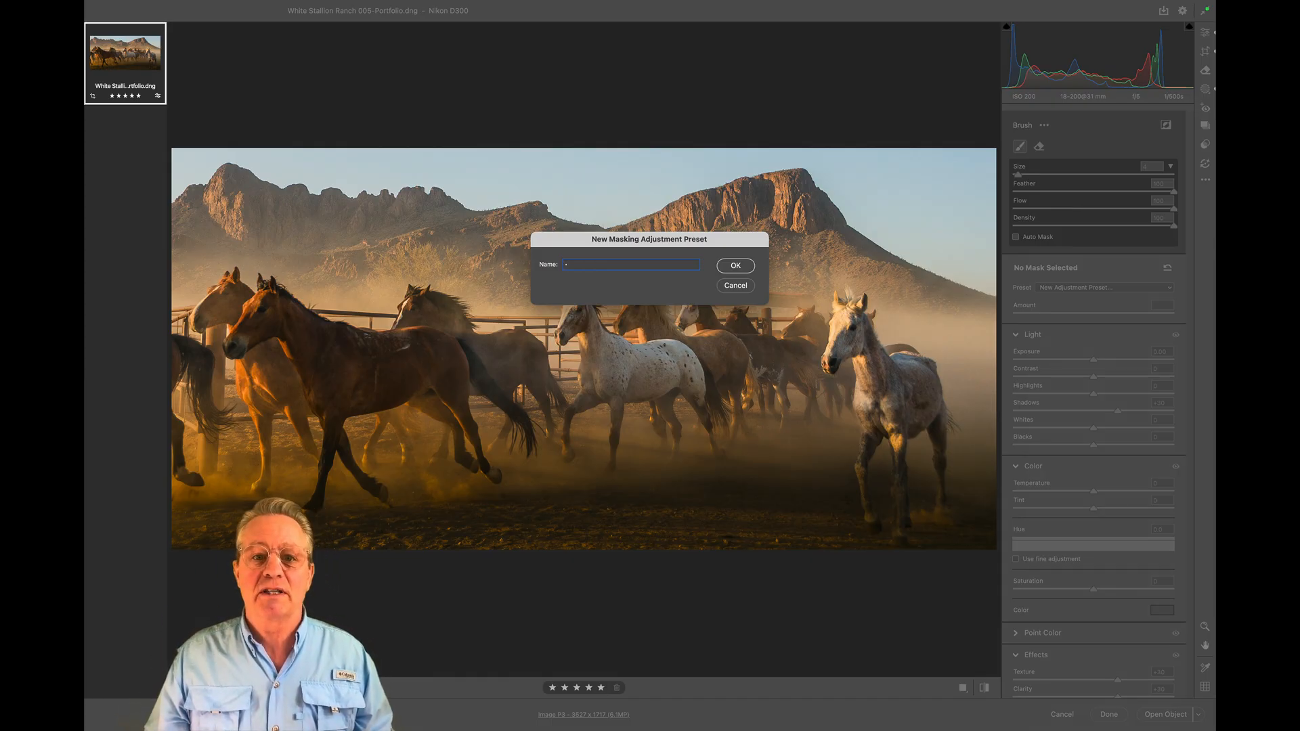
{"action": "key", "text": "BackSpace"}
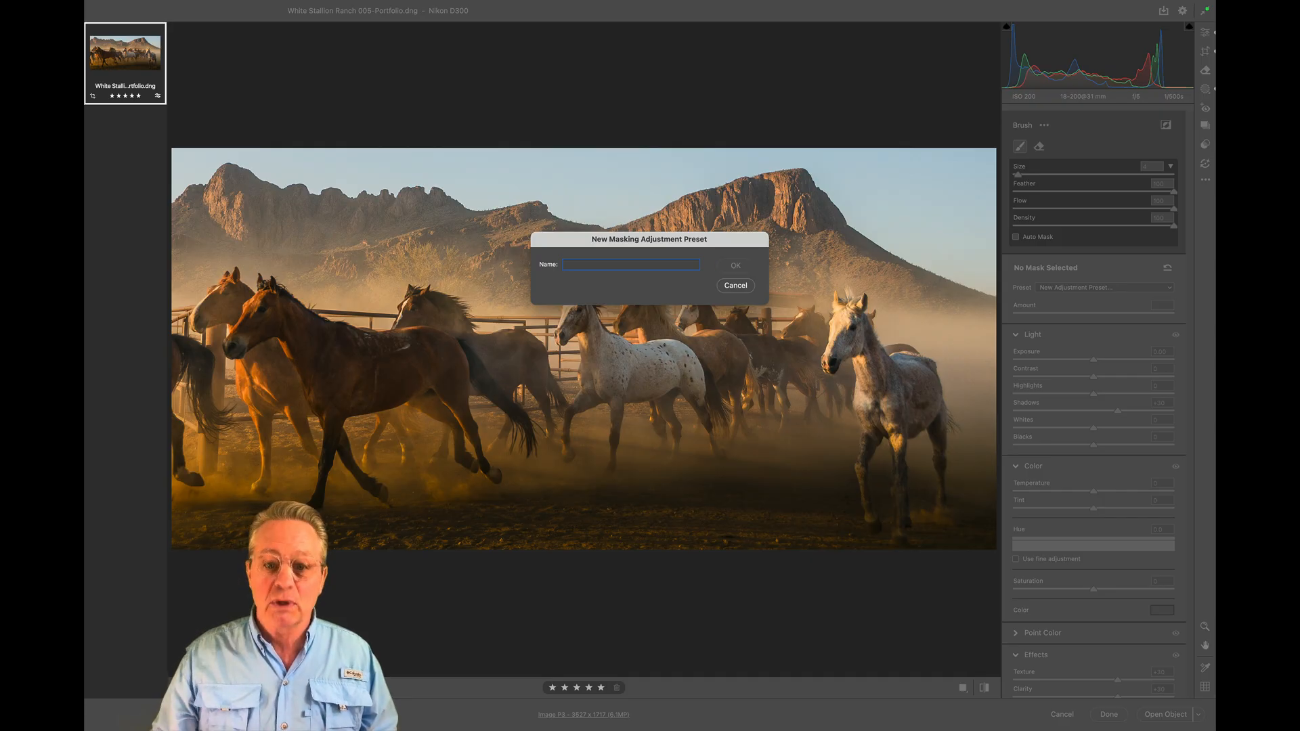
{"action": "type", "text": "-"}
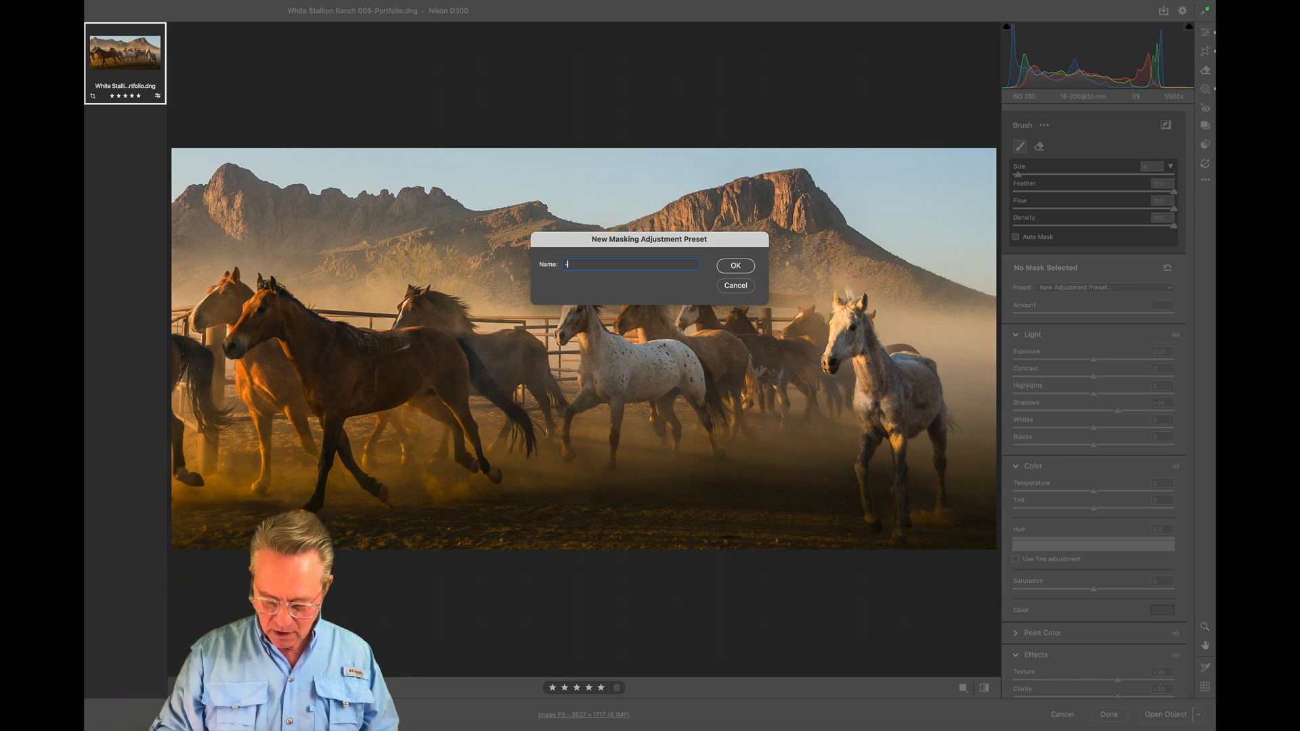
{"action": "key", "text": "BackSpace"}
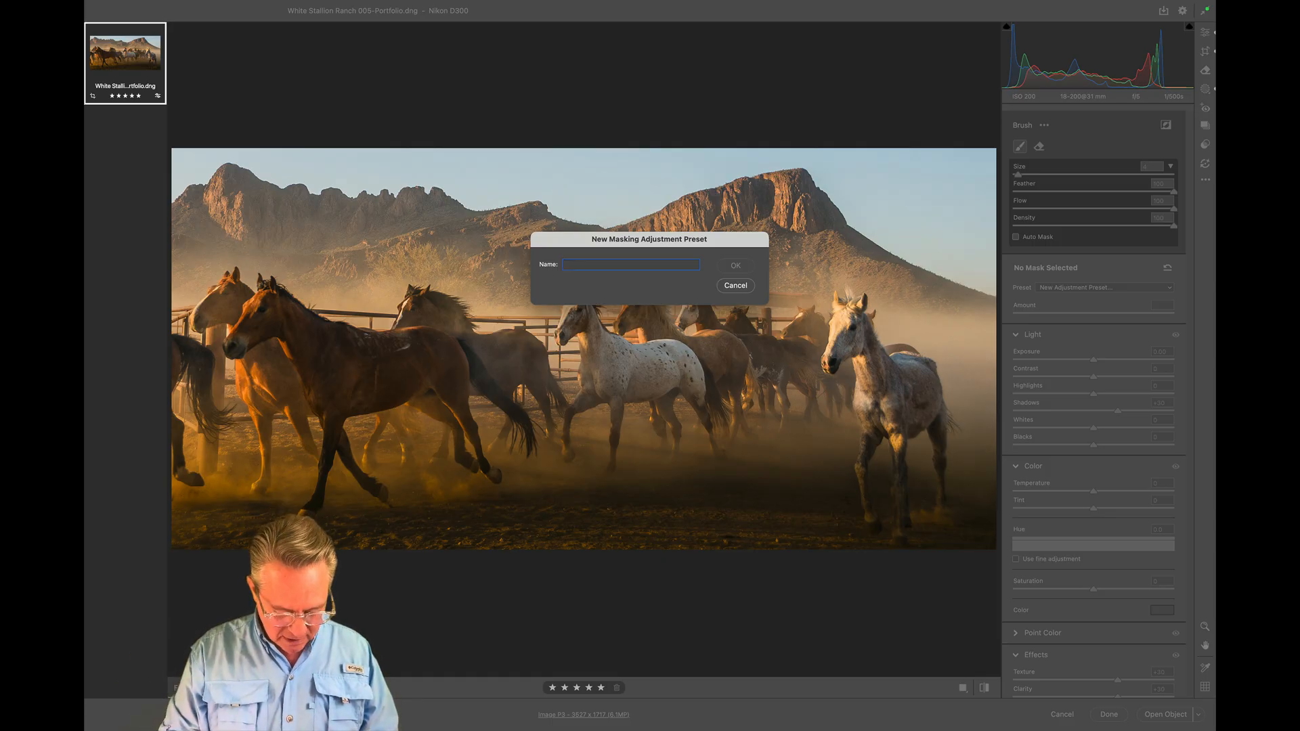
{"action": "type", "text": "4"}
{"action": "type", "text": " Mo"}
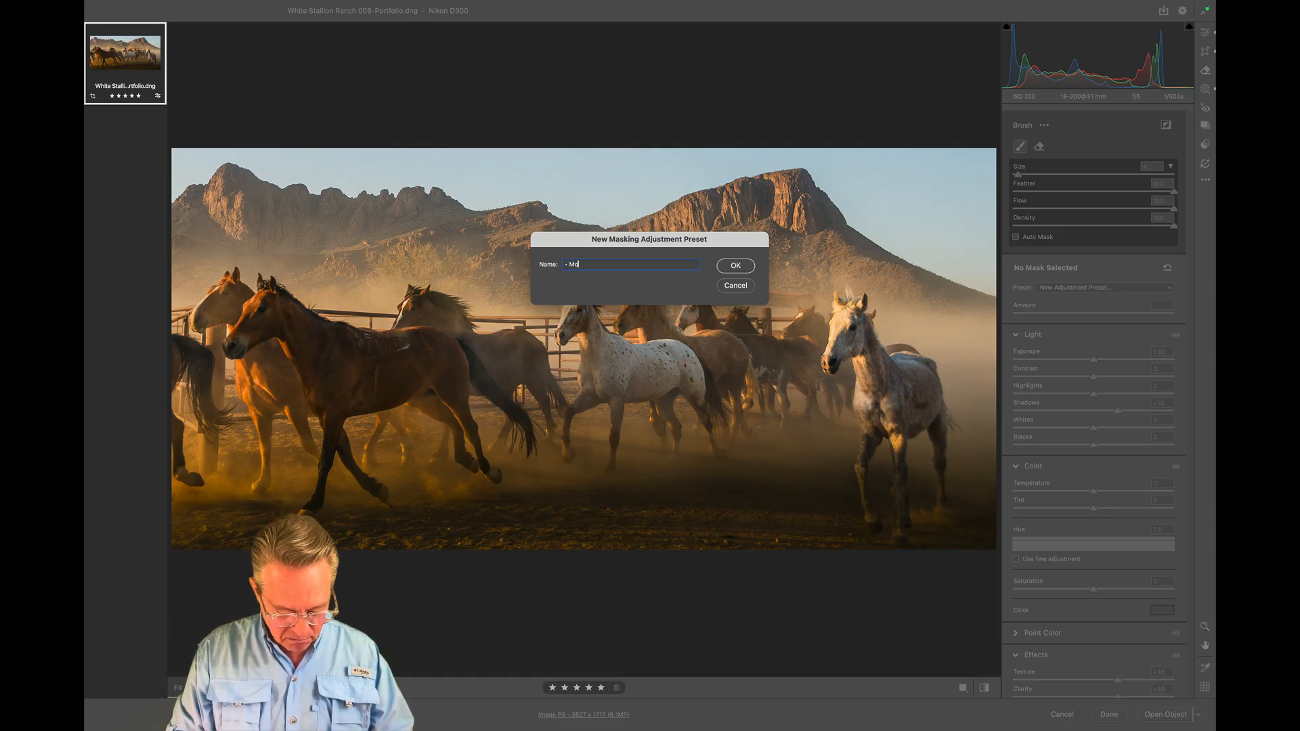
{"action": "type", "text": "re Clarity"}
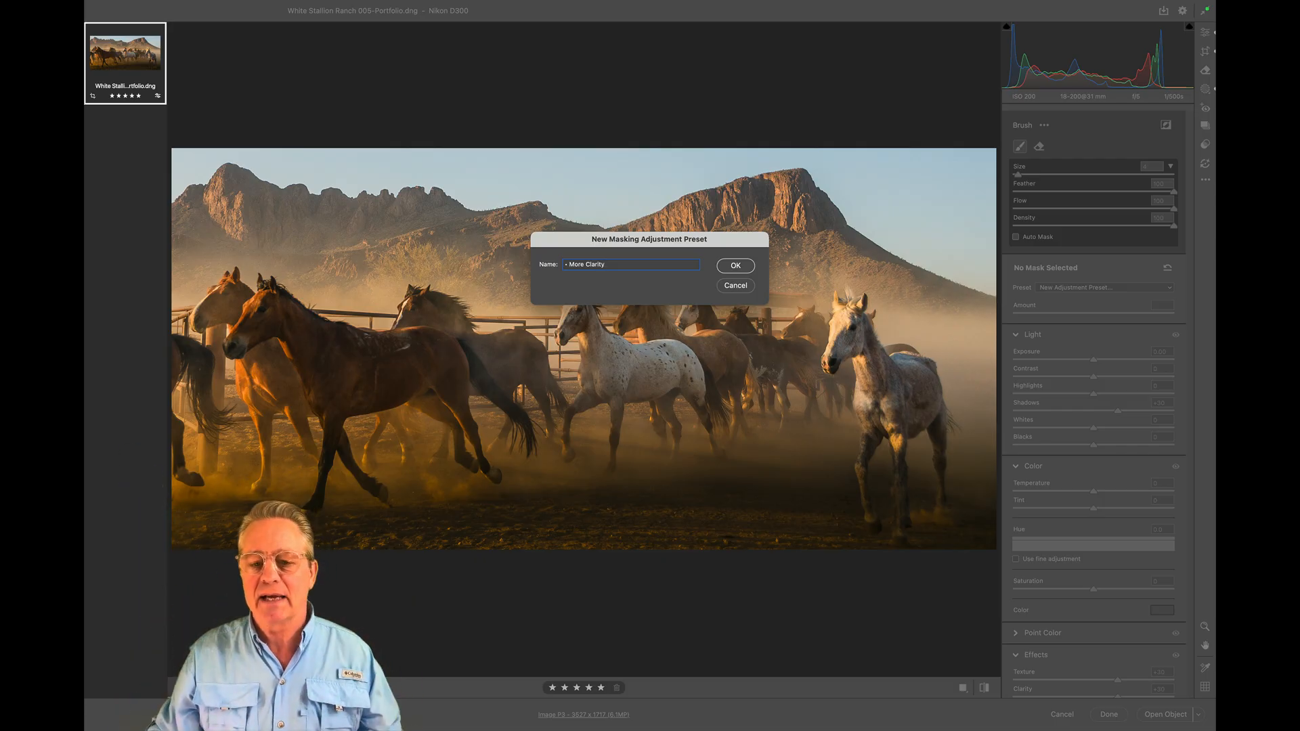
{"action": "key", "text": "Return"}
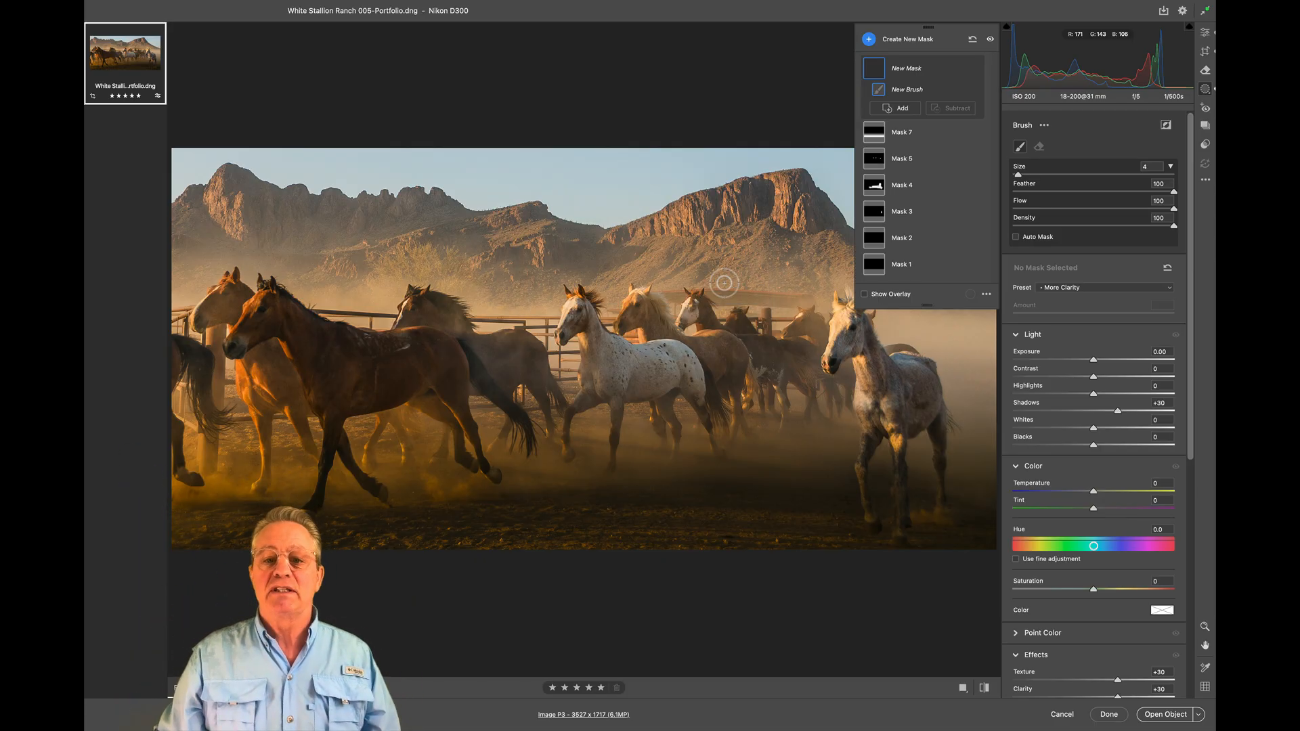
Select the "- More Clarity" brush preset, switch to the global Edit adjustments and back to brush masking, and choose the preset again
{"action": "left_click", "coordinate": [1076, 287]}
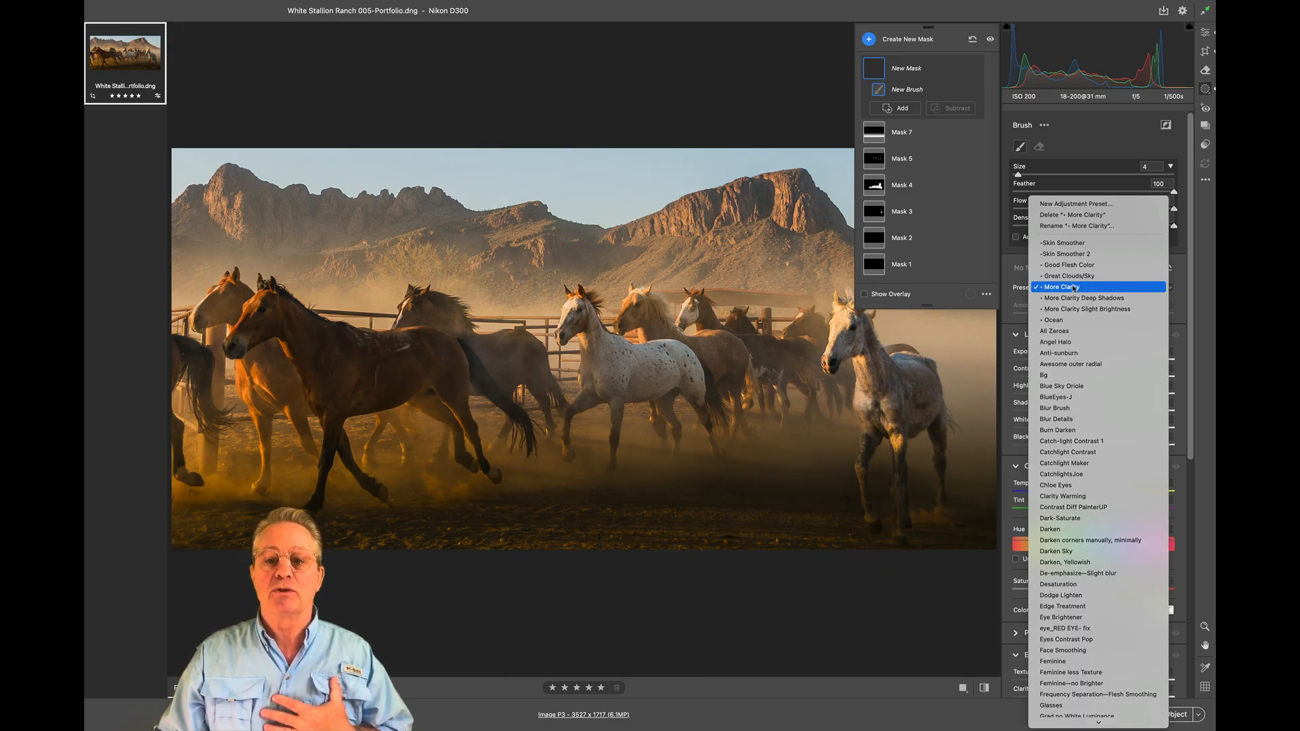
{"action": "left_click", "coordinate": [1074, 287]}
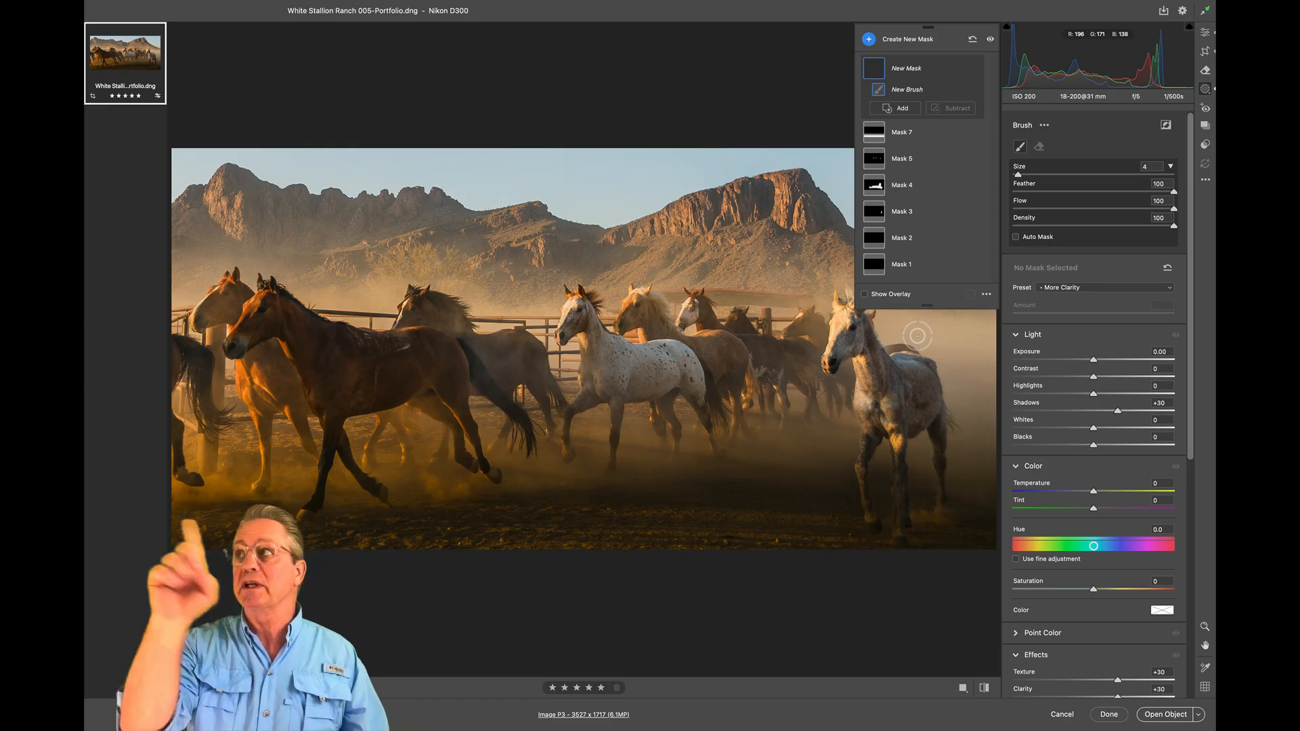
{"action": "key", "text": "e"}
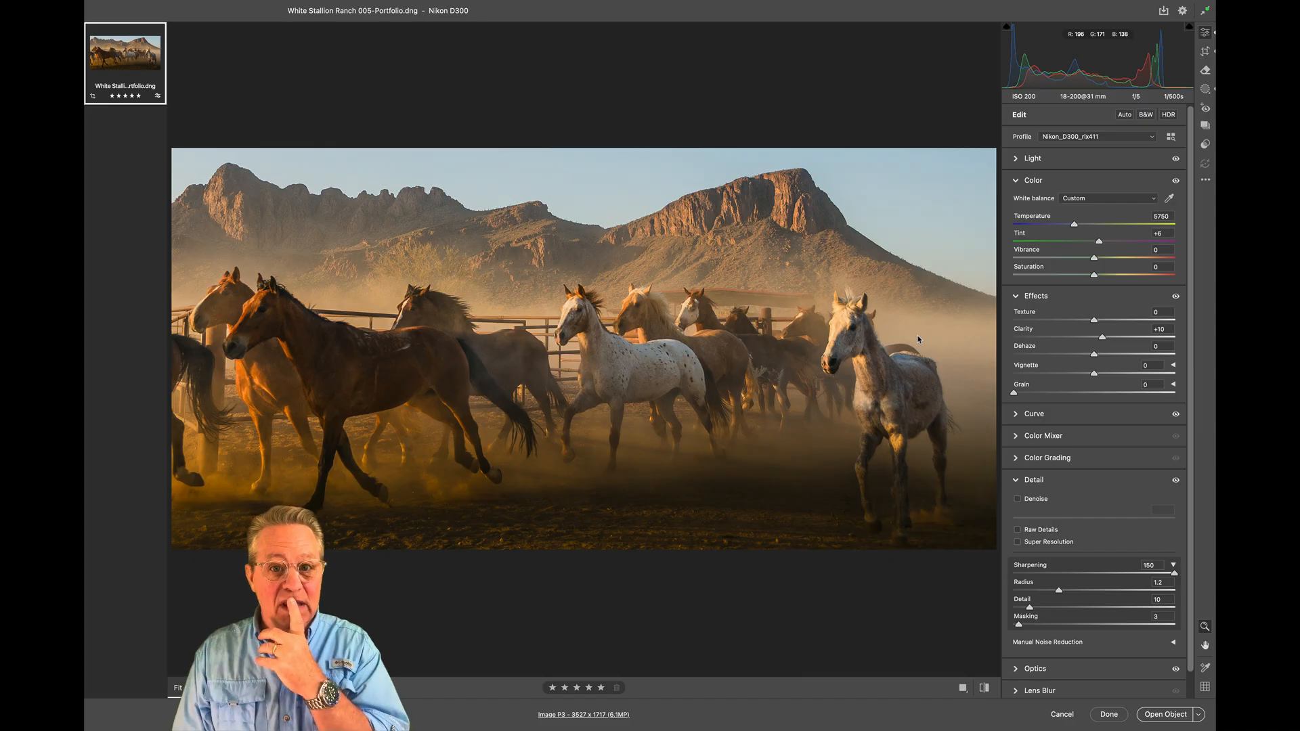
{"action": "key", "text": "k"}
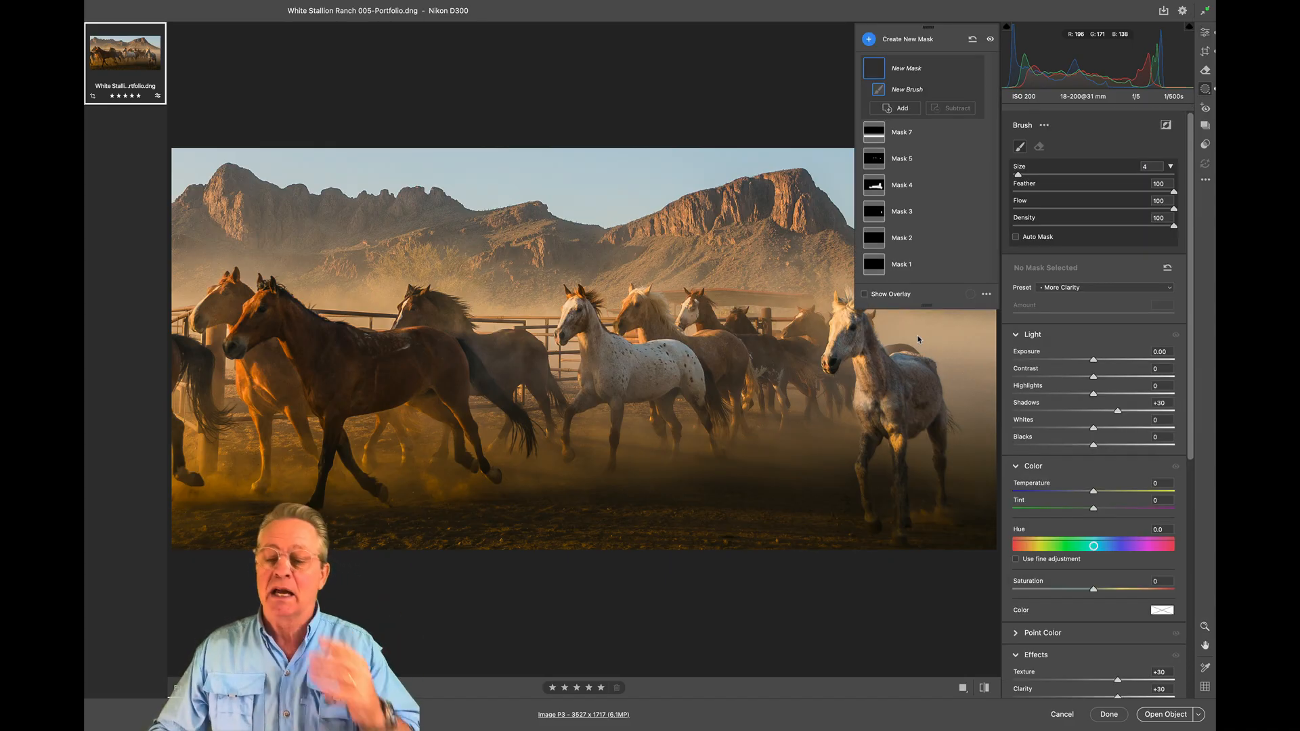
{"action": "left_click", "coordinate": [1040, 289]}
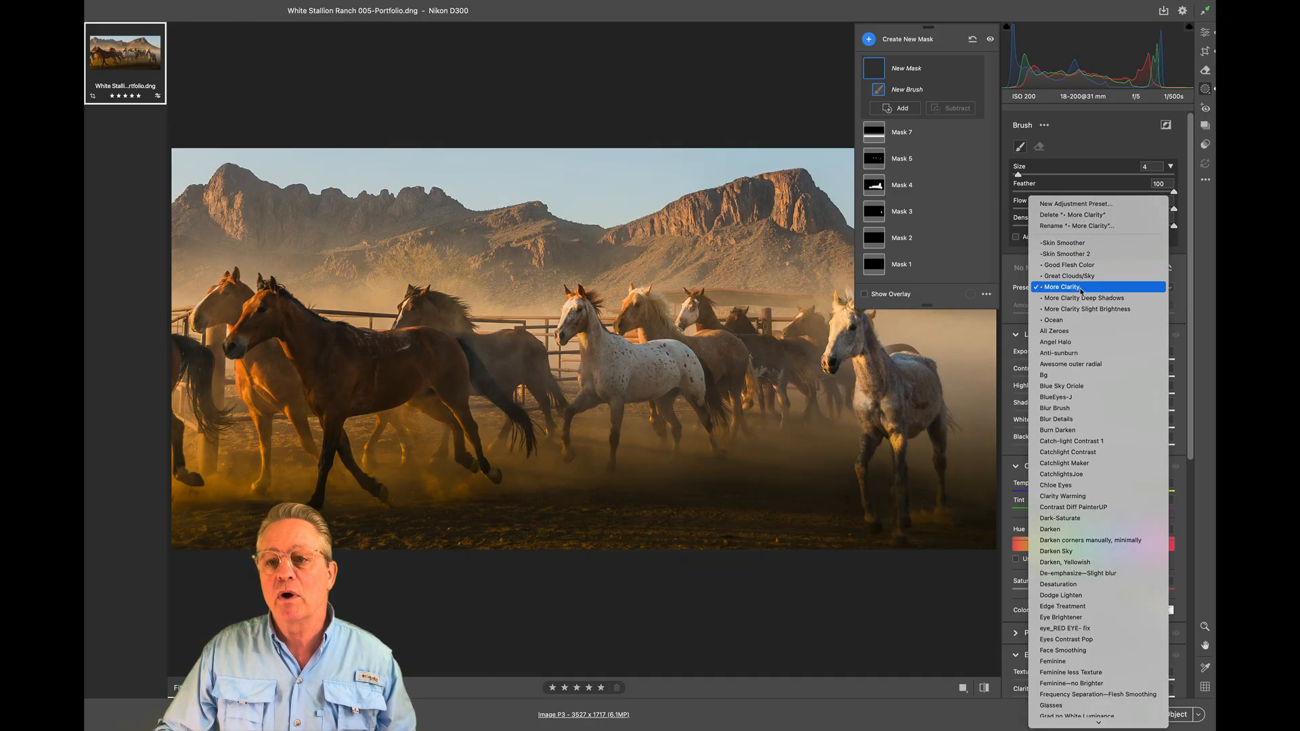
{"action": "left_click", "coordinate": [1081, 288]}
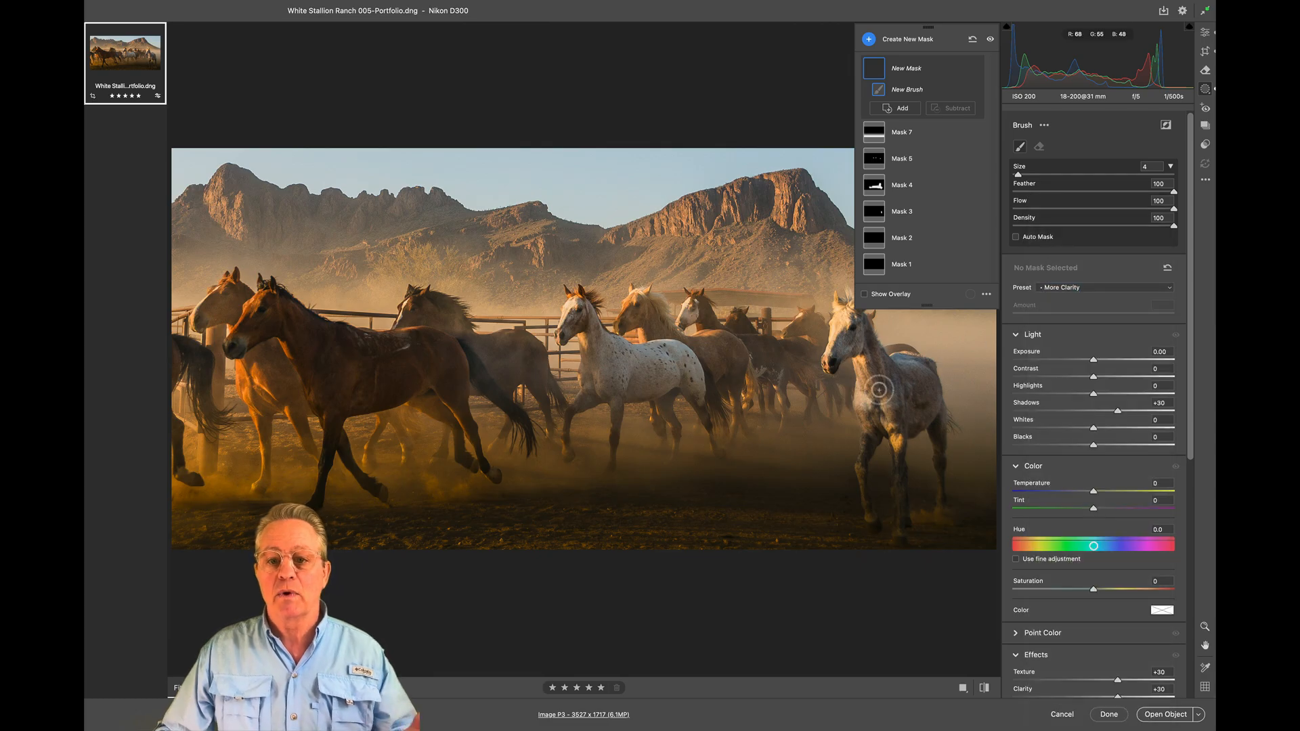
Enlarge the brush to size 9 and paint the "- More Clarity" adjustment over the horses and the mountains behind them
{"action": "key", "text": "bracketright"}
{"action": "key", "text": "bracketright"}
{"action": "key", "text": "bracketright"}
{"action": "key", "text": "bracketright"}
{"action": "key", "text": "bracketright"}
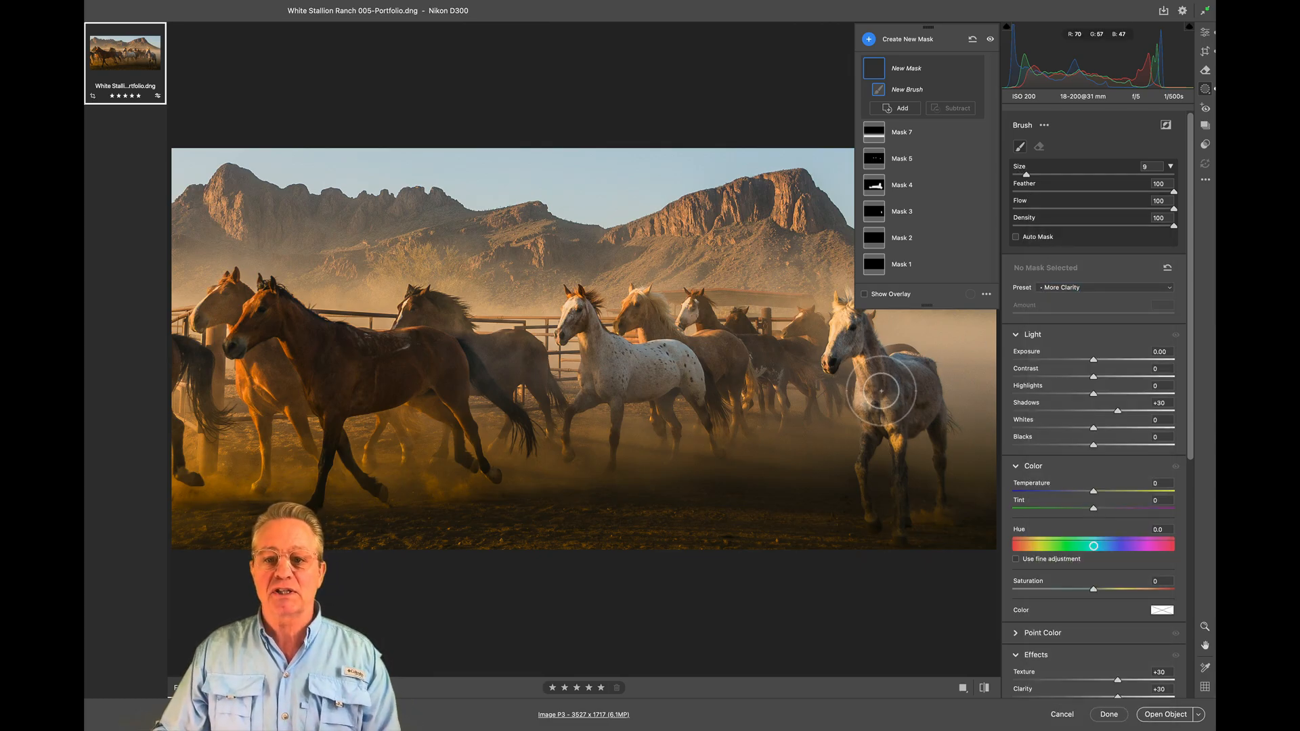
{"action": "mouse_move", "coordinate": [794, 337]}
{"action": "left_mouse_down"}
{"action": "mouse_move", "coordinate": [587, 325]}
{"action": "mouse_move", "coordinate": [573, 378]}
{"action": "mouse_move", "coordinate": [764, 331]}
{"action": "left_mouse_up"}
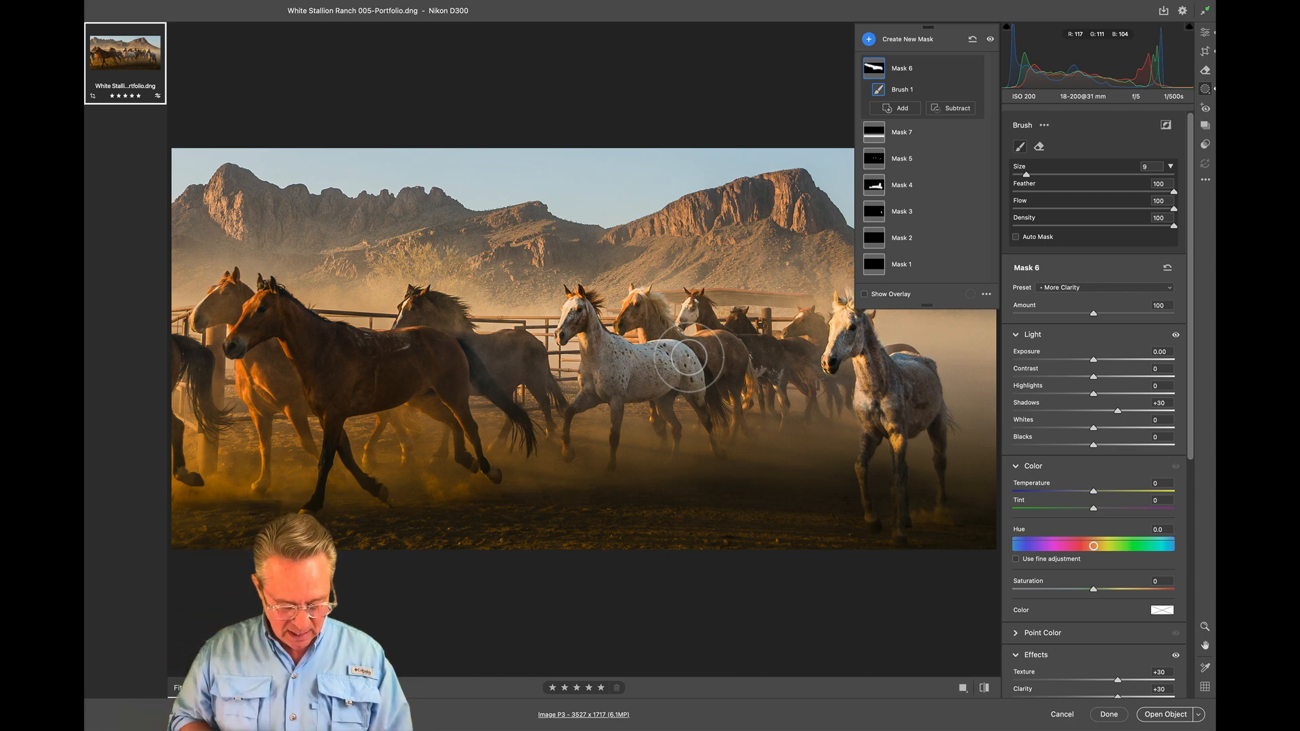
View the Create Preset options for global user presets and close them without saving
{"action": "key", "text": "e"}
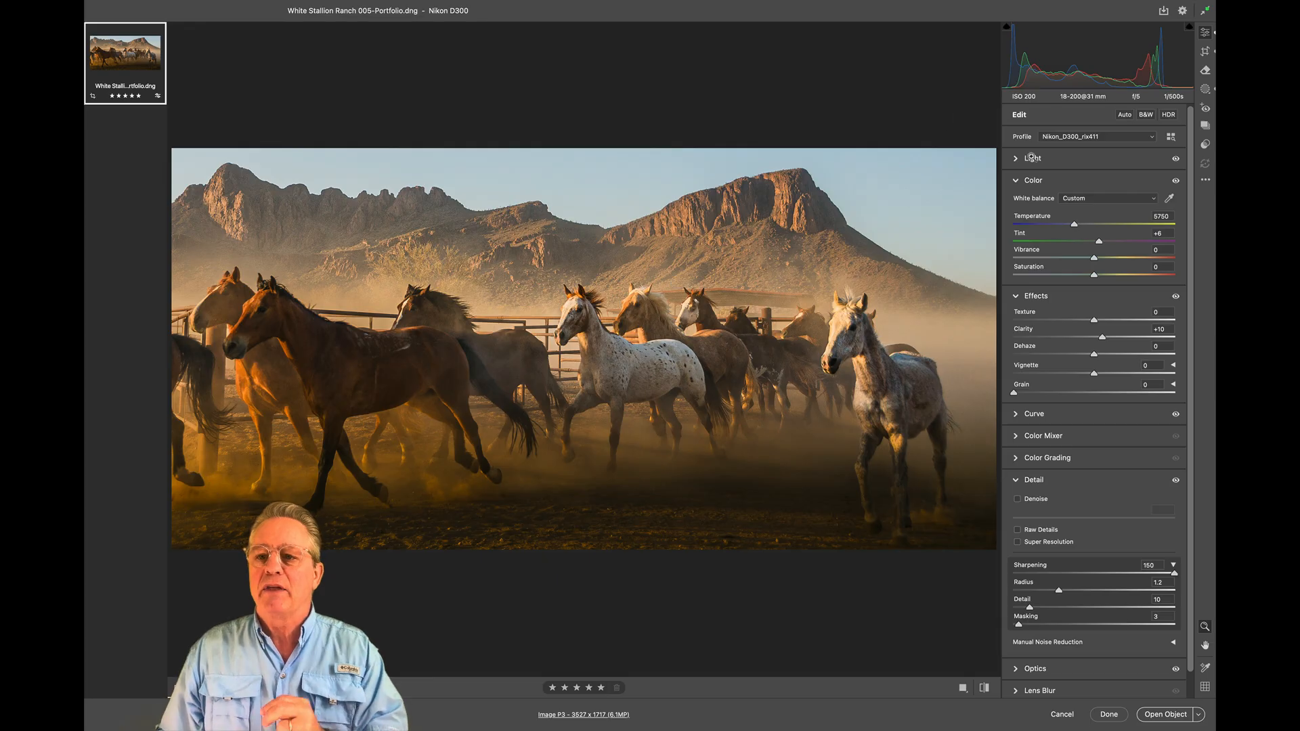
{"action": "left_click", "coordinate": [1206, 145]}
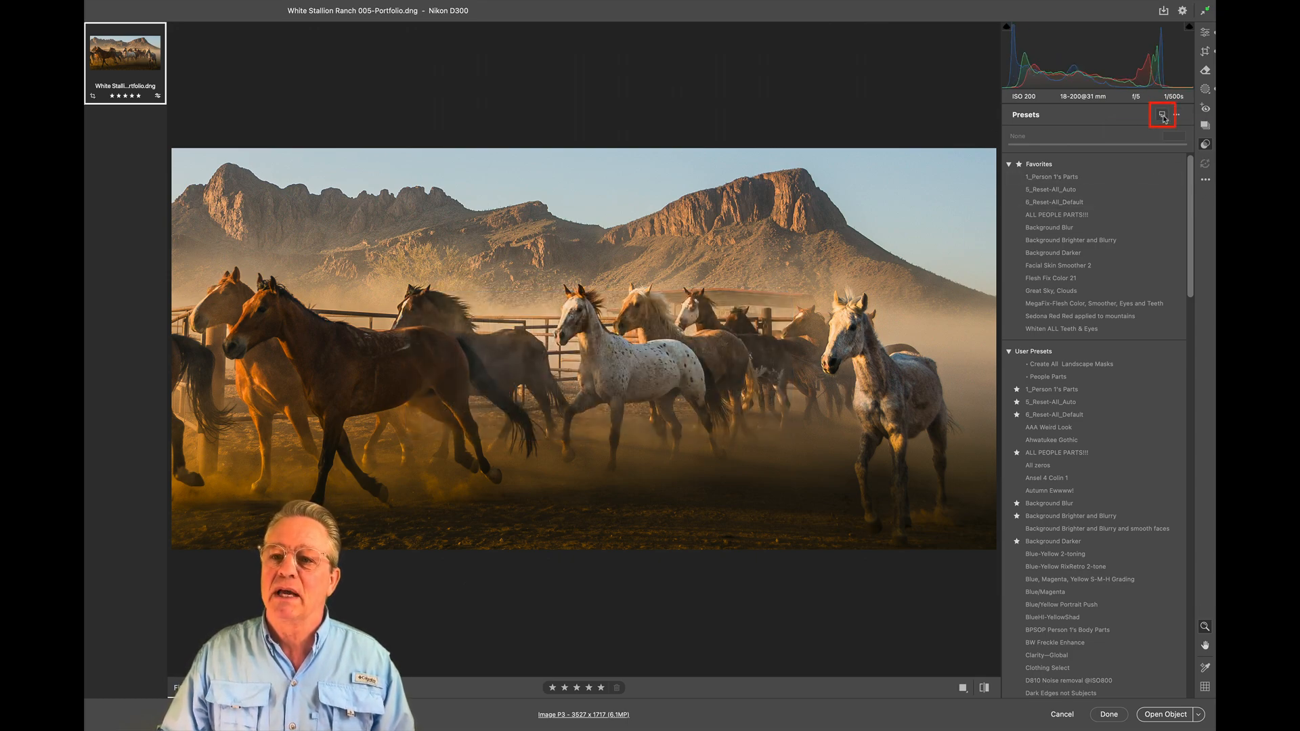
{"action": "left_click", "coordinate": [1162, 116]}
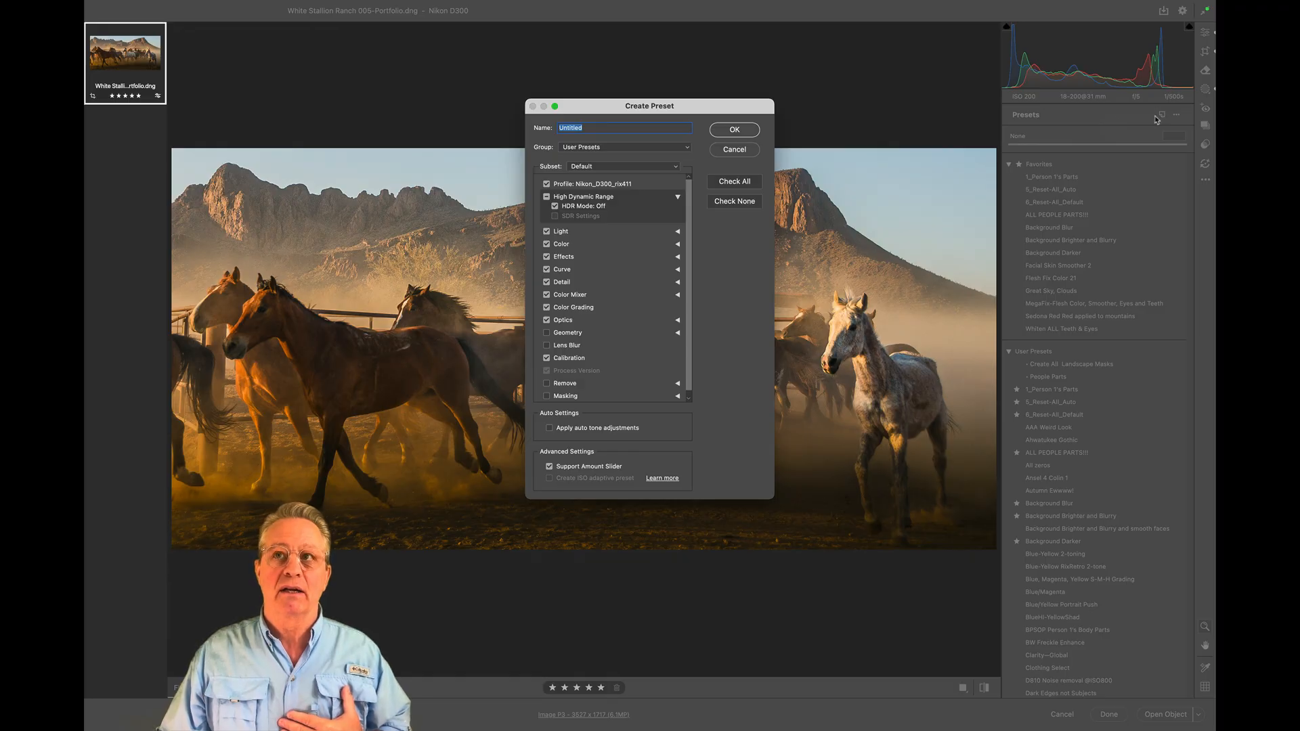
{"action": "left_click", "coordinate": [735, 150]}
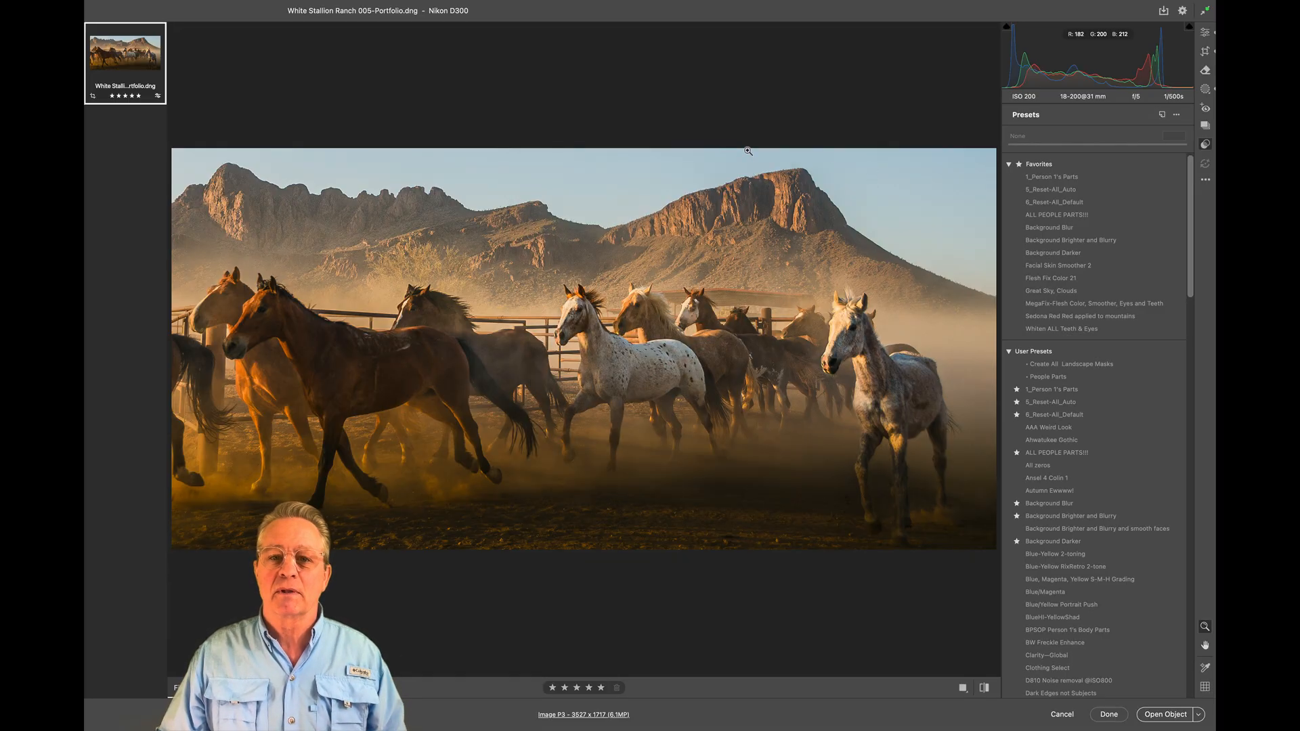
Return to brush masking, select the painted Mask 6 and show its overlay on the photo
{"action": "key", "text": "k"}
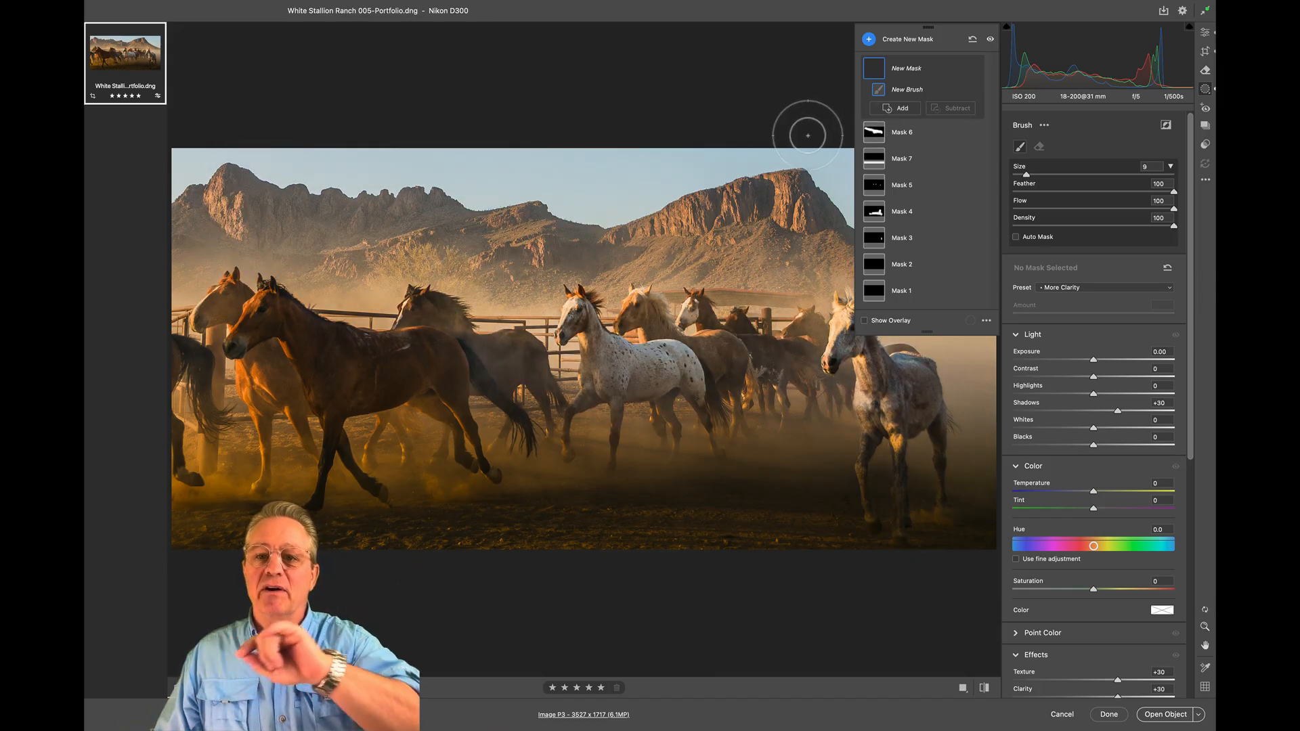
{"action": "left_click", "coordinate": [871, 133]}
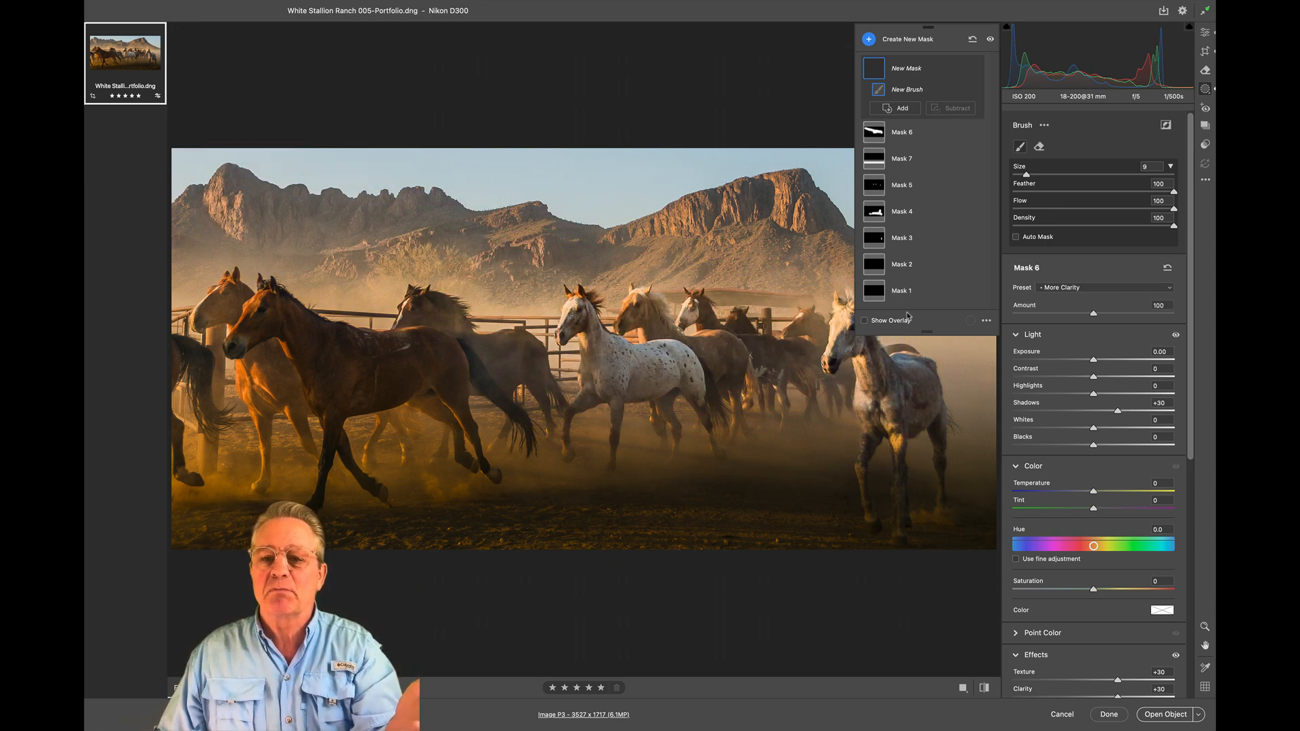
{"action": "left_click", "coordinate": [874, 134]}
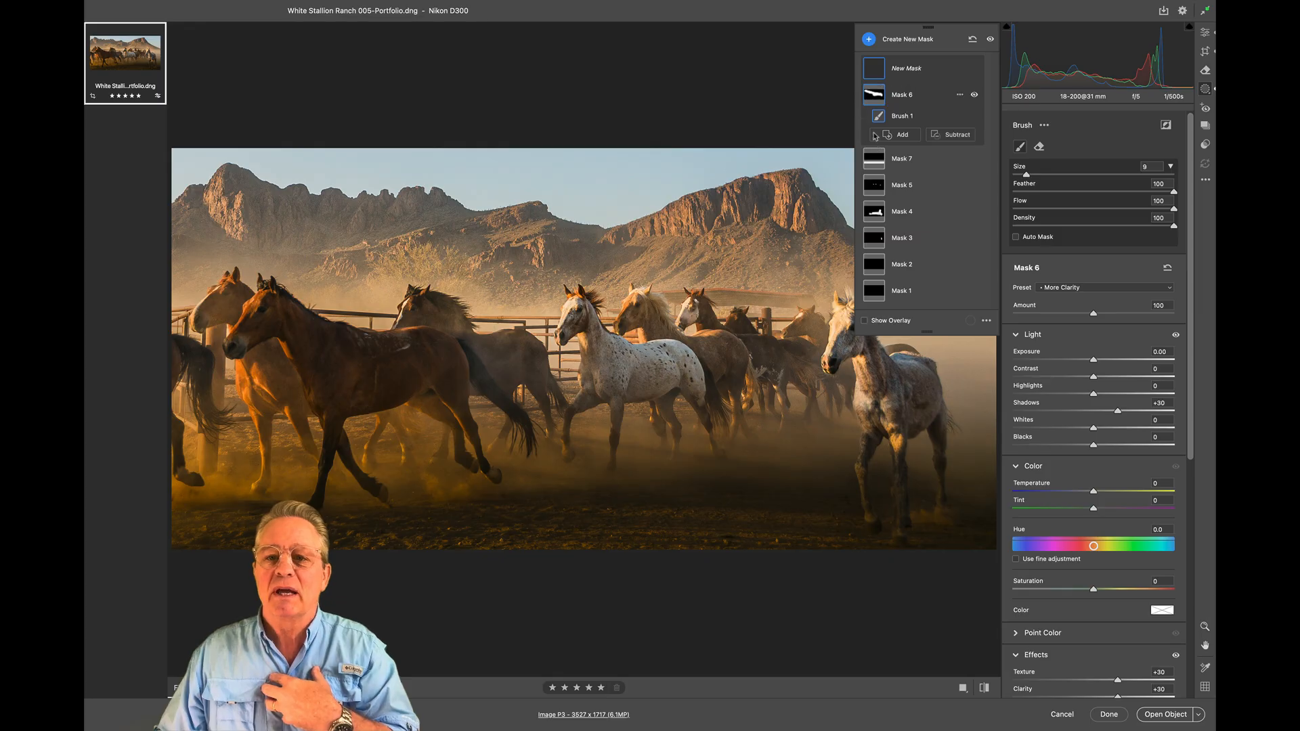
{"action": "key", "text": "o"}
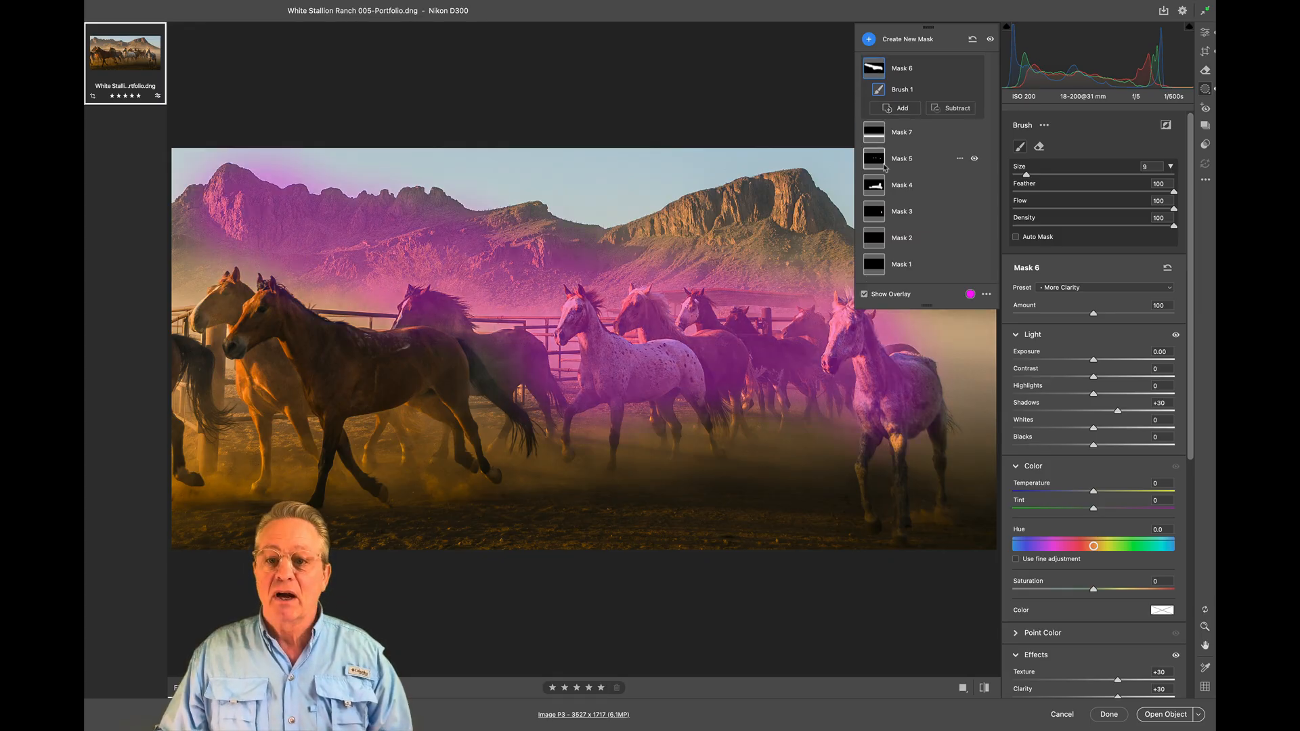
Change the mask overlay color to bright green and hide the overlay
{"action": "left_click", "coordinate": [971, 295]}
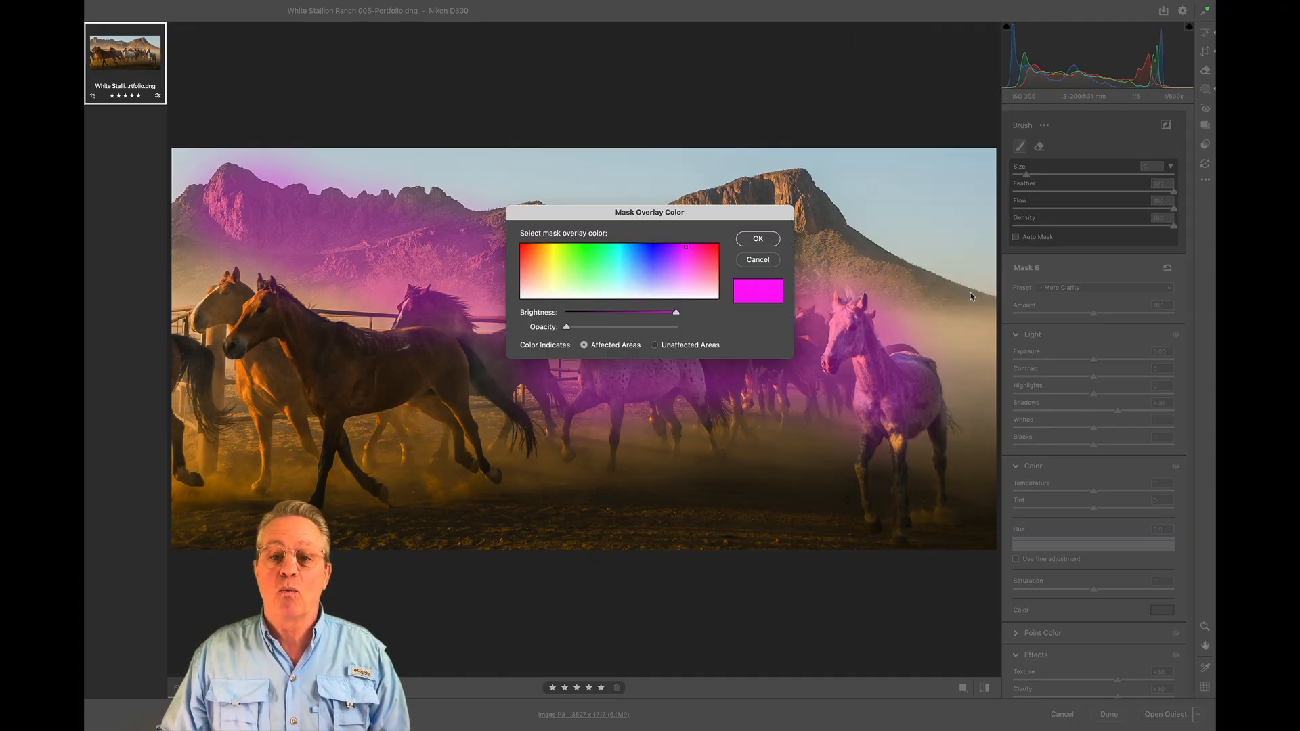
{"action": "left_click", "coordinate": [588, 247]}
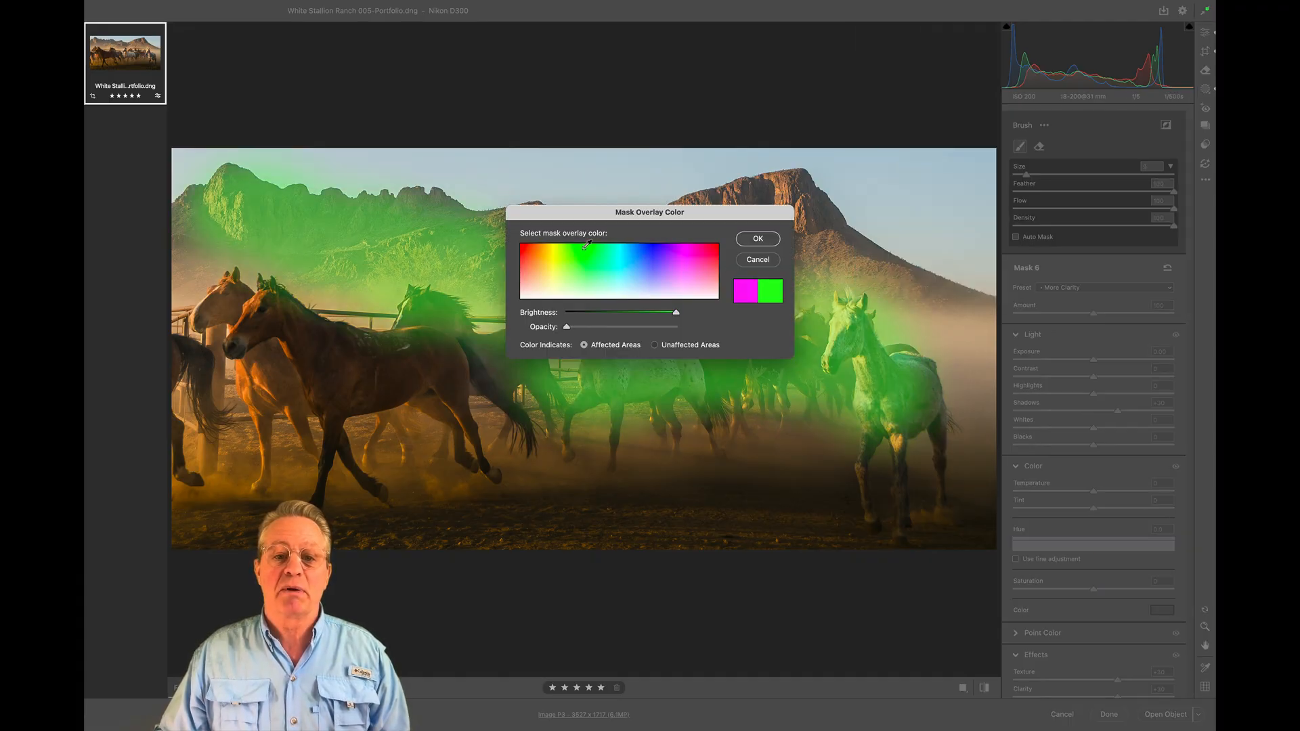
{"action": "left_click", "coordinate": [758, 239]}
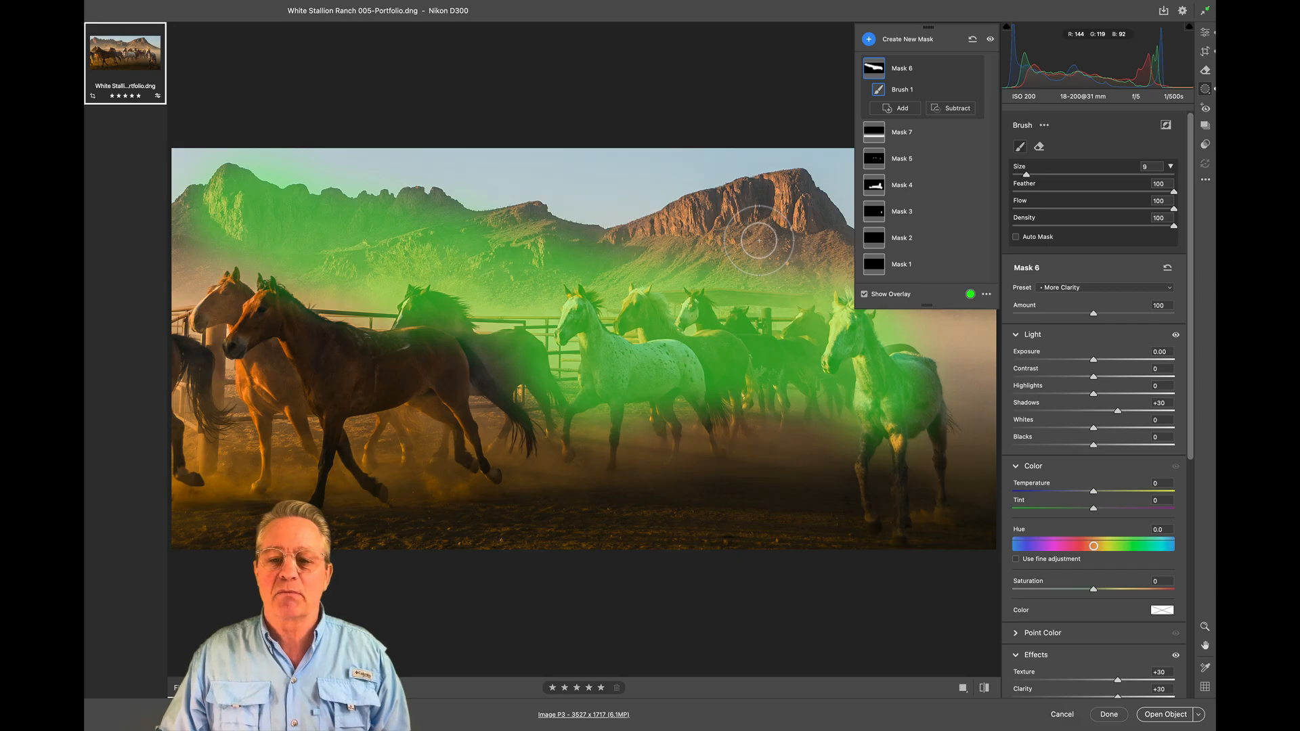
{"action": "key", "text": "o"}
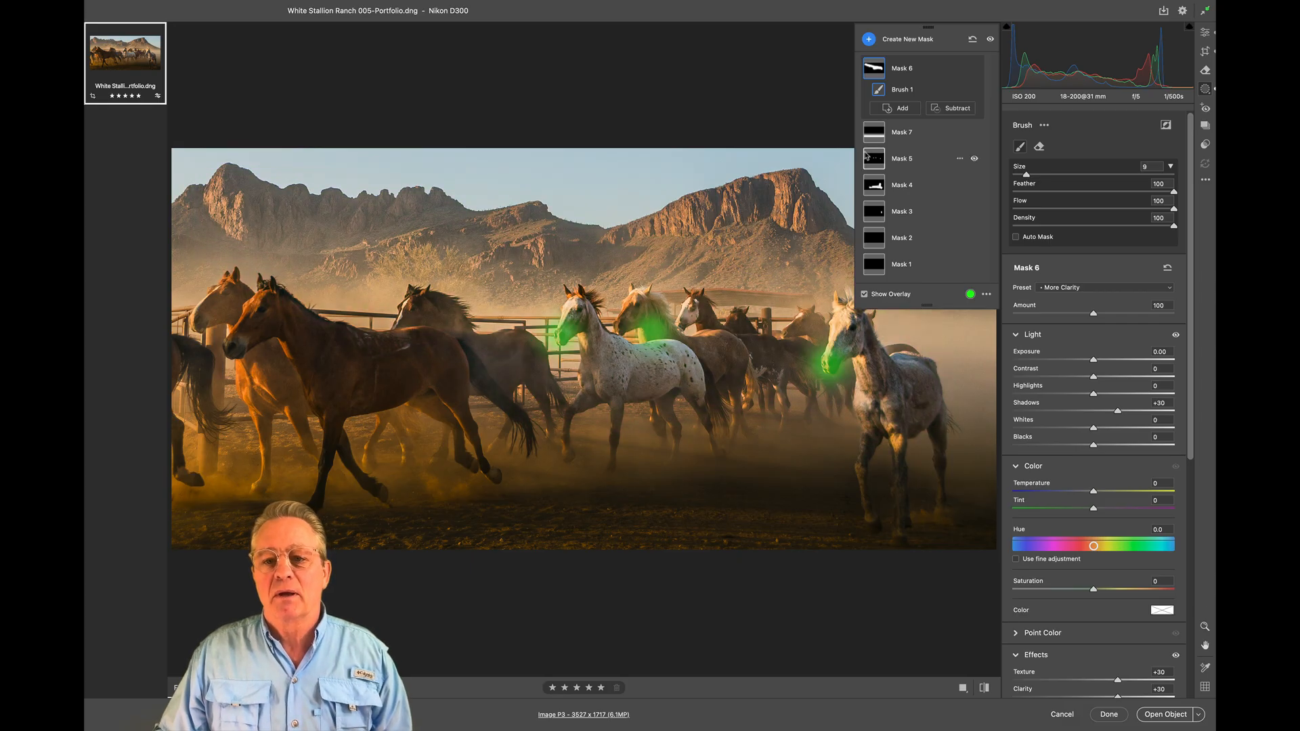
{"action": "mouse_move", "coordinate": [877, 72]}
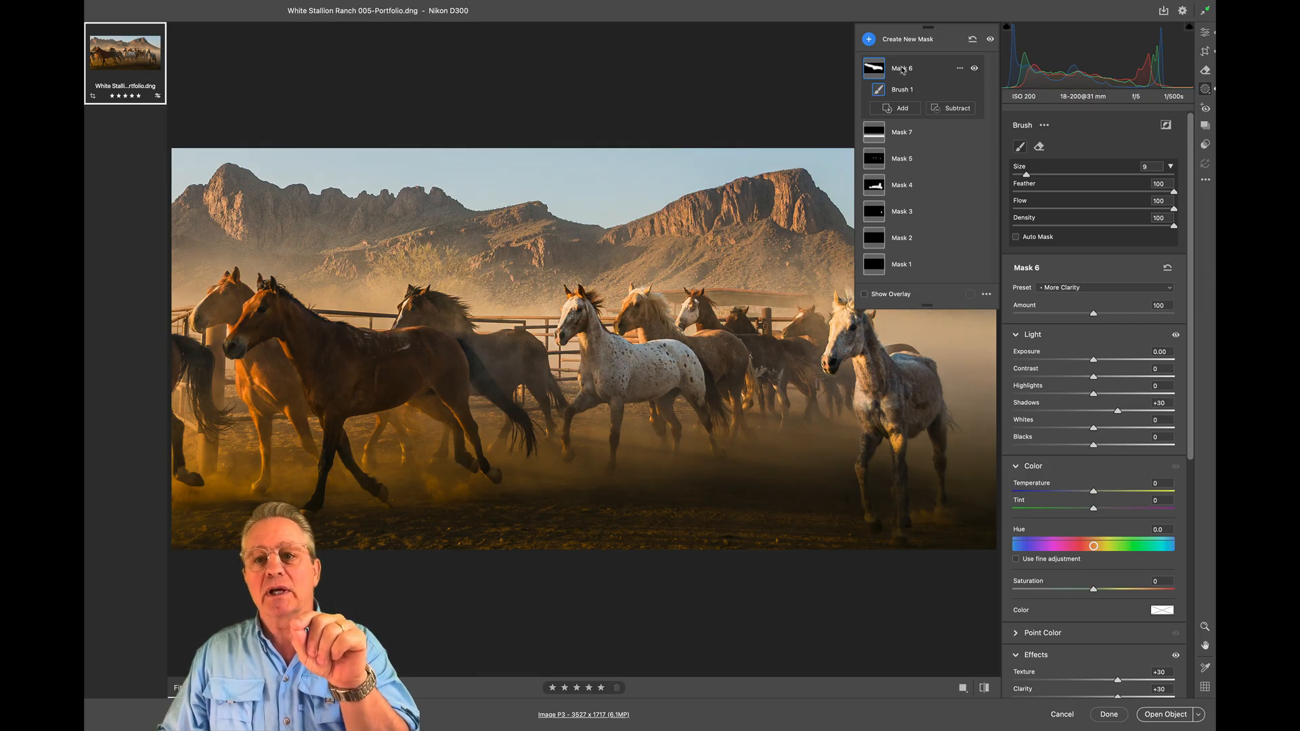
{"action": "double_click", "coordinate": [902, 70]}
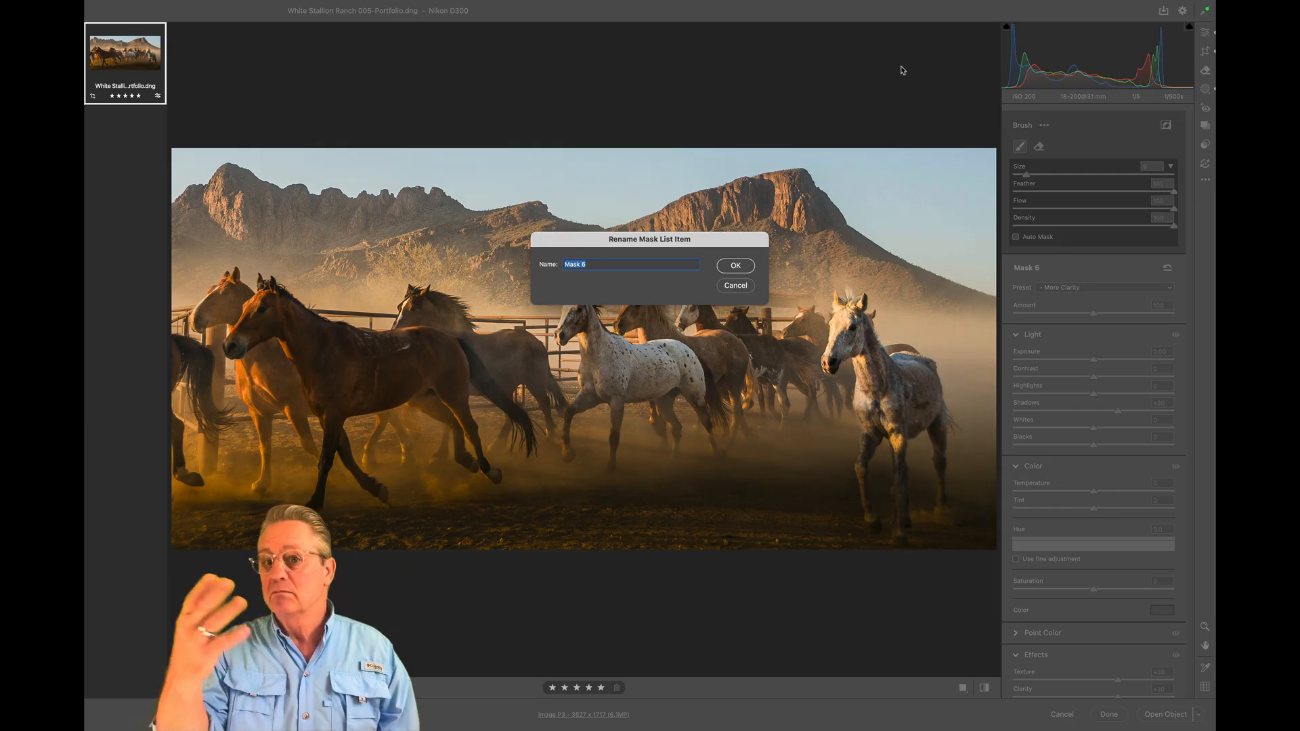
{"action": "left_click", "coordinate": [745, 285]}
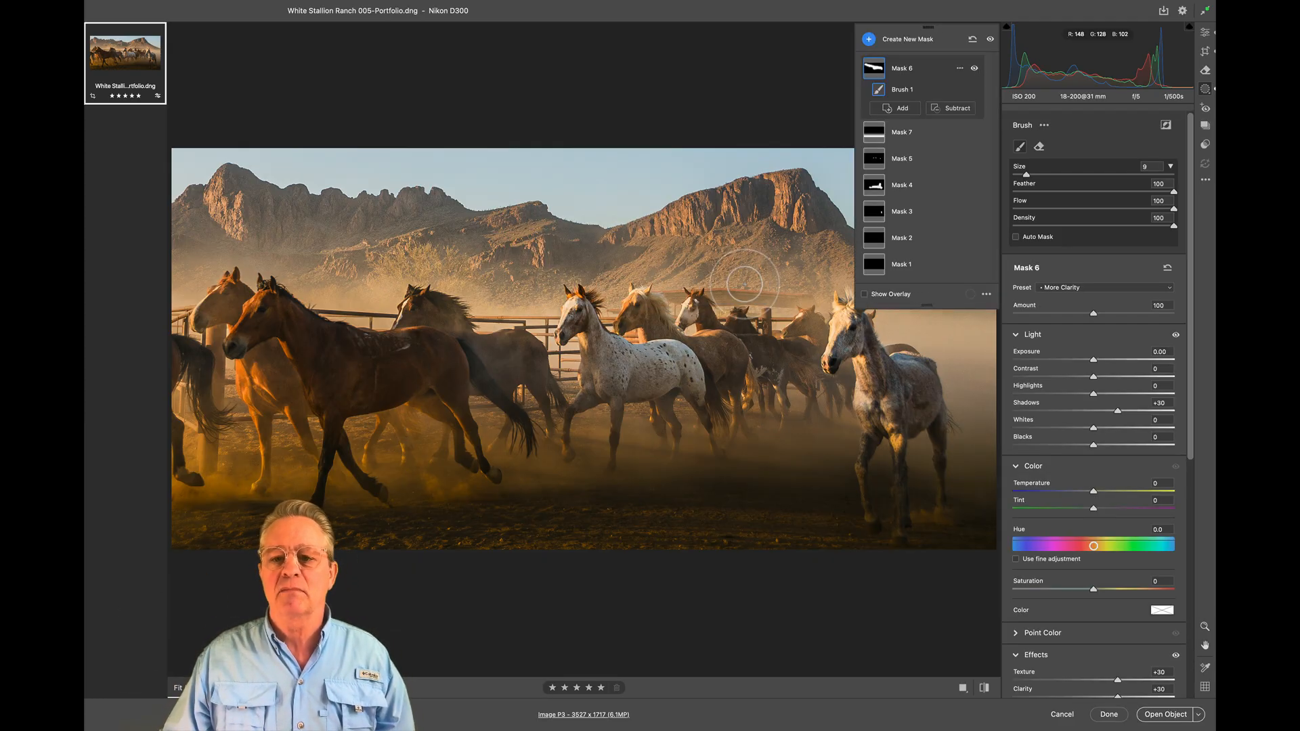
Discard the horse photo's edits and open the close-up portrait of the woman from Bridge in Camera Raw
{"action": "left_click", "coordinate": [1065, 715]}
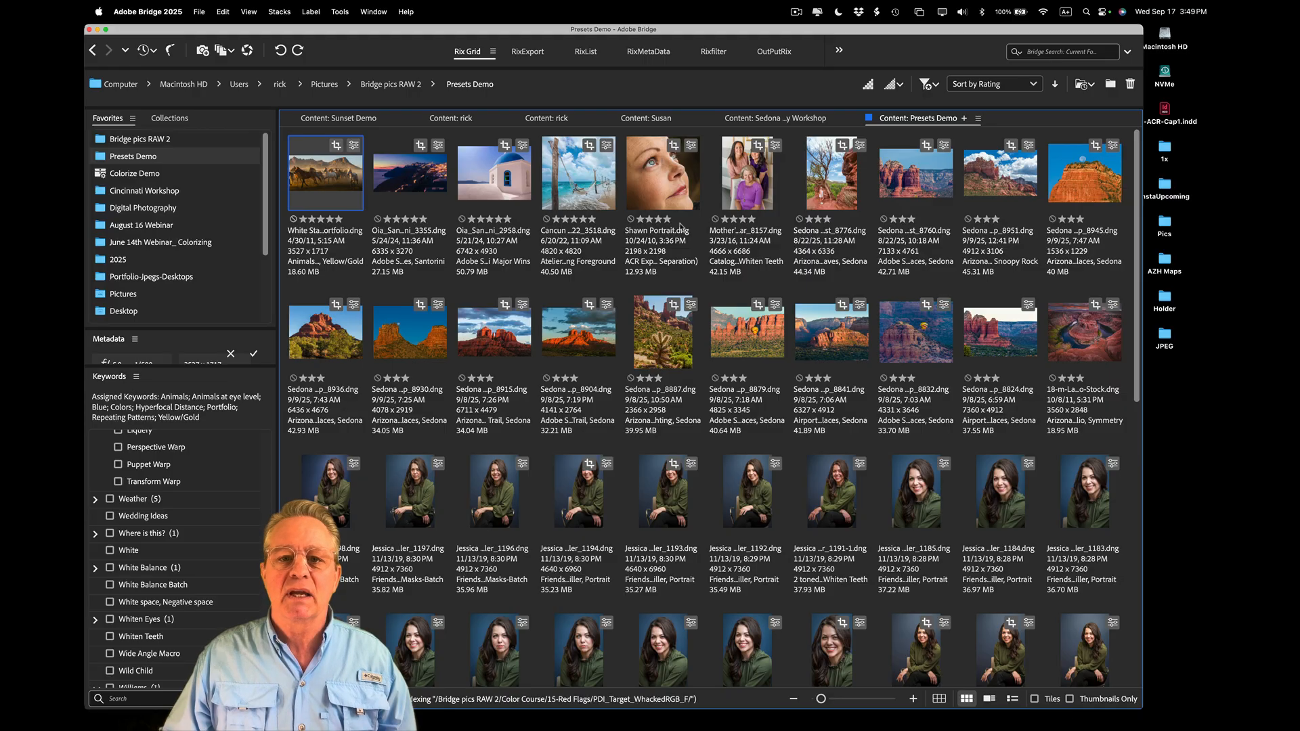
{"action": "left_click", "coordinate": [668, 198]}
{"action": "double_click", "coordinate": [668, 198]}
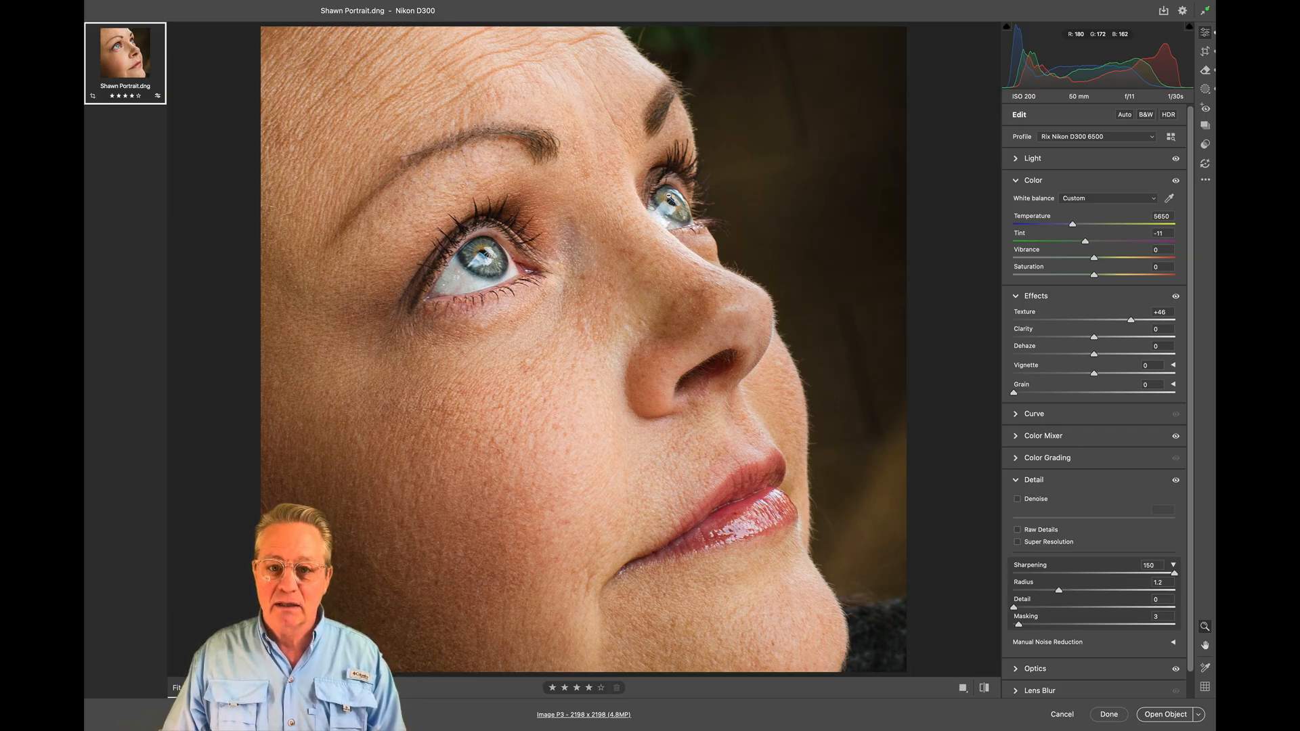
Create a new Select People mask for Person 1 that covers only the Facial Skin
{"action": "key", "text": "k"}
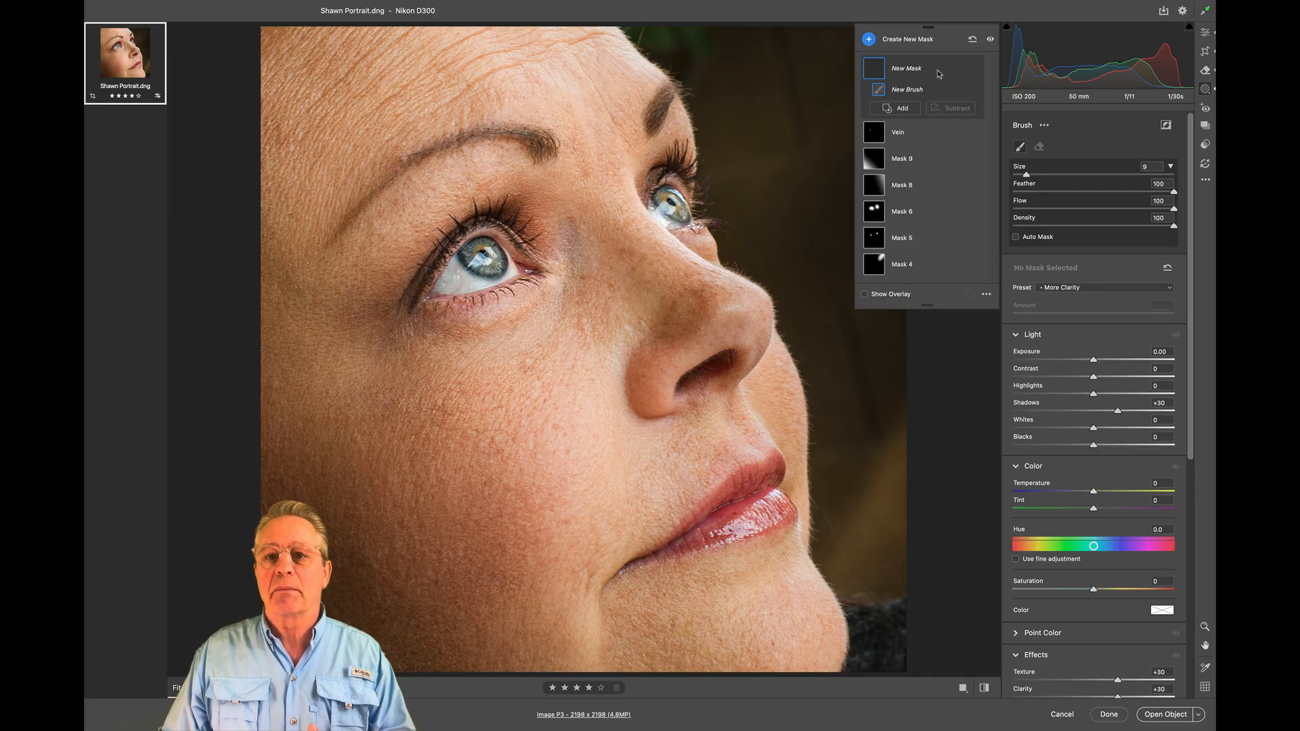
{"action": "left_click", "coordinate": [869, 40]}
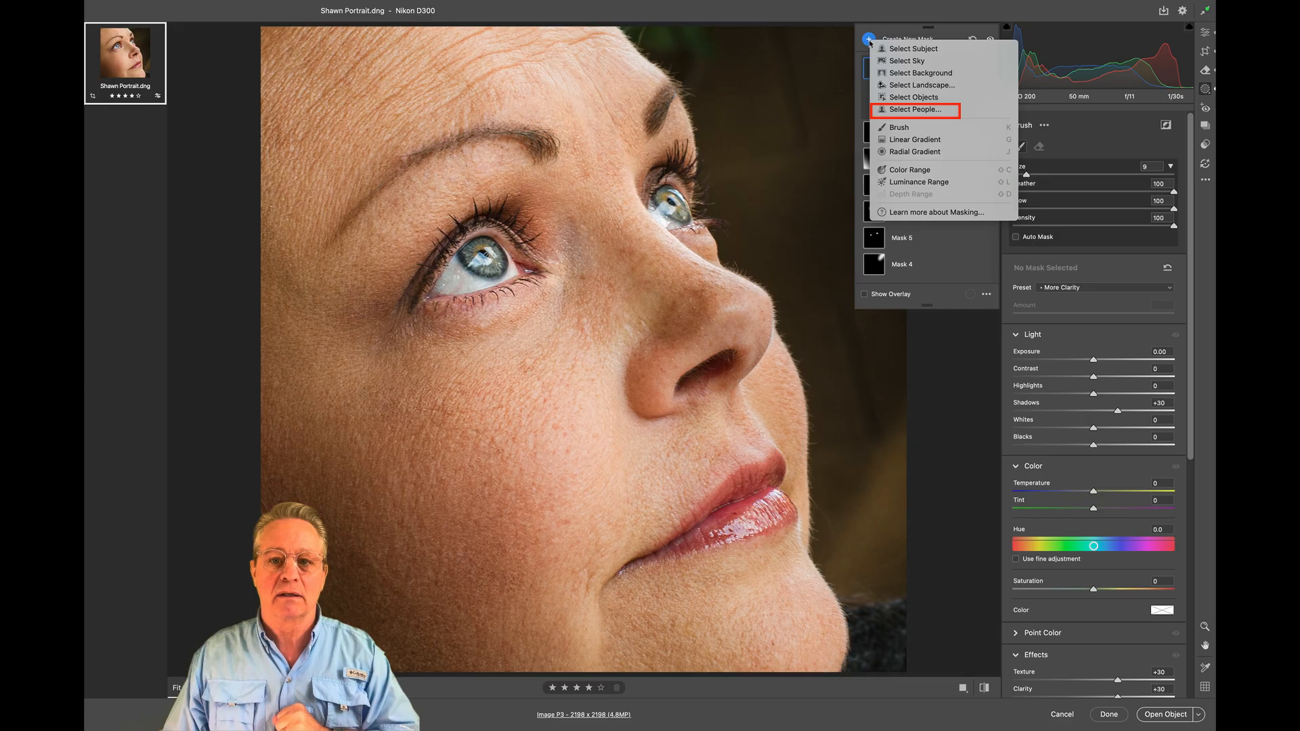
{"action": "left_click", "coordinate": [915, 110]}
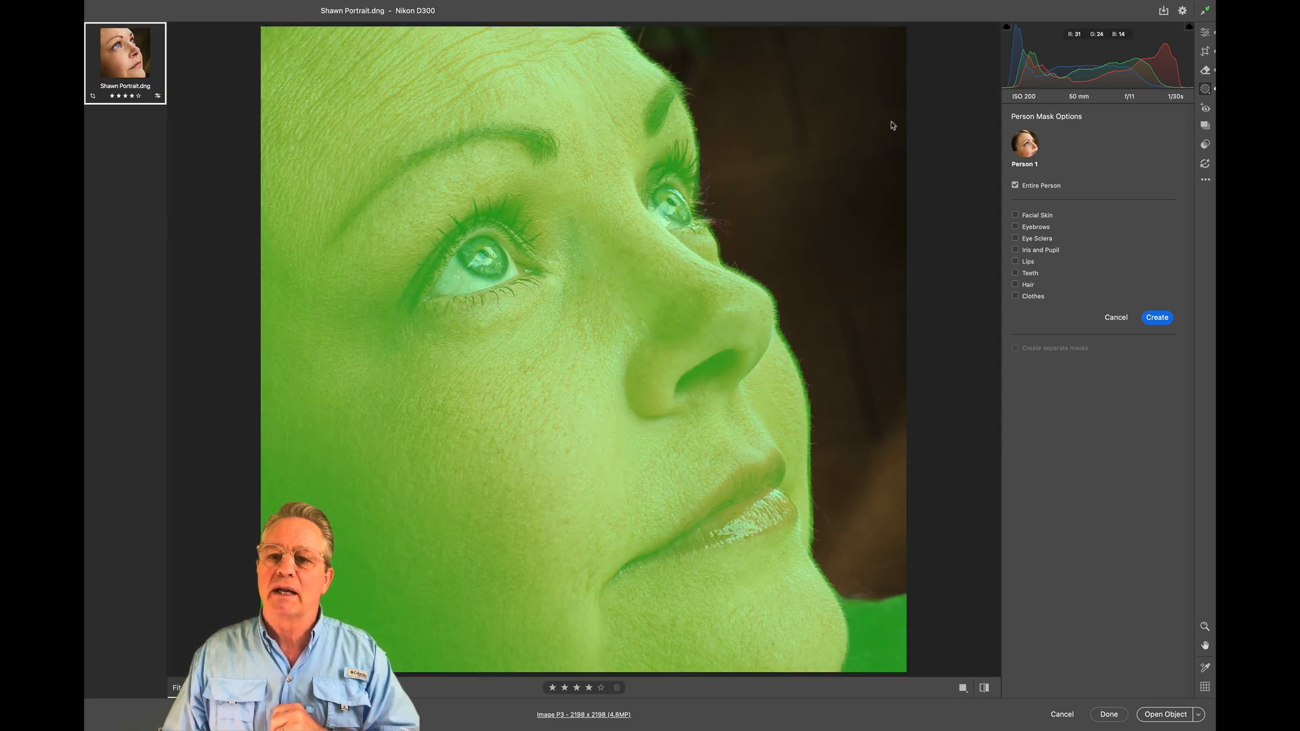
{"action": "left_click", "coordinate": [1016, 216]}
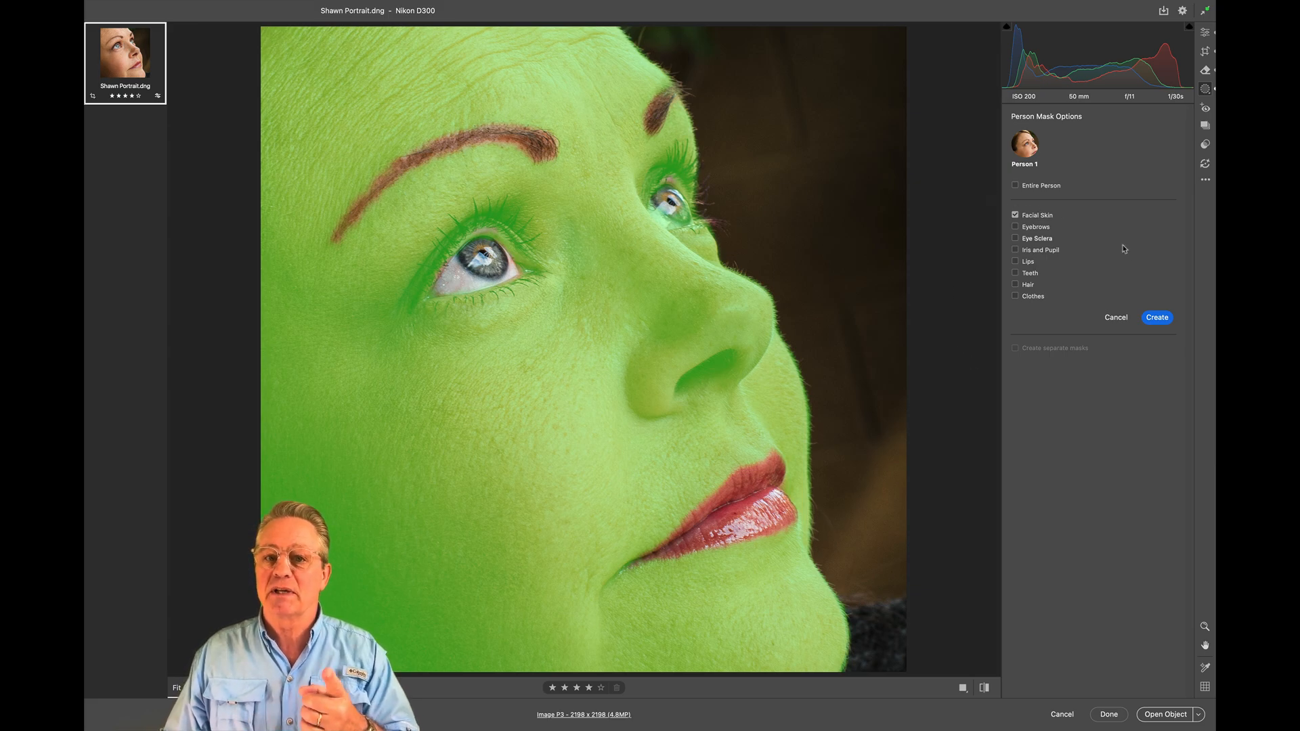
{"action": "left_click", "coordinate": [1152, 324]}
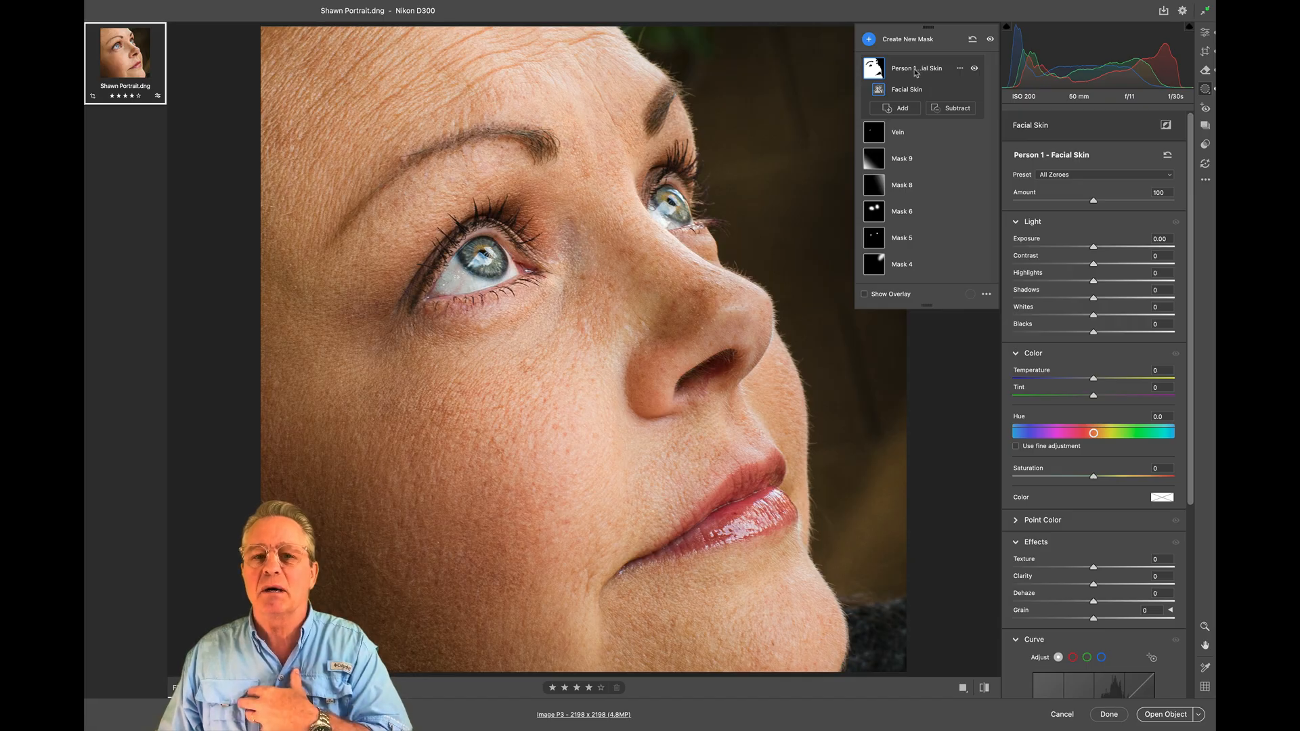
Rename the new facial skin mask as "All Facial Skin" and preview its coverage
{"action": "double_click", "coordinate": [916, 71]}
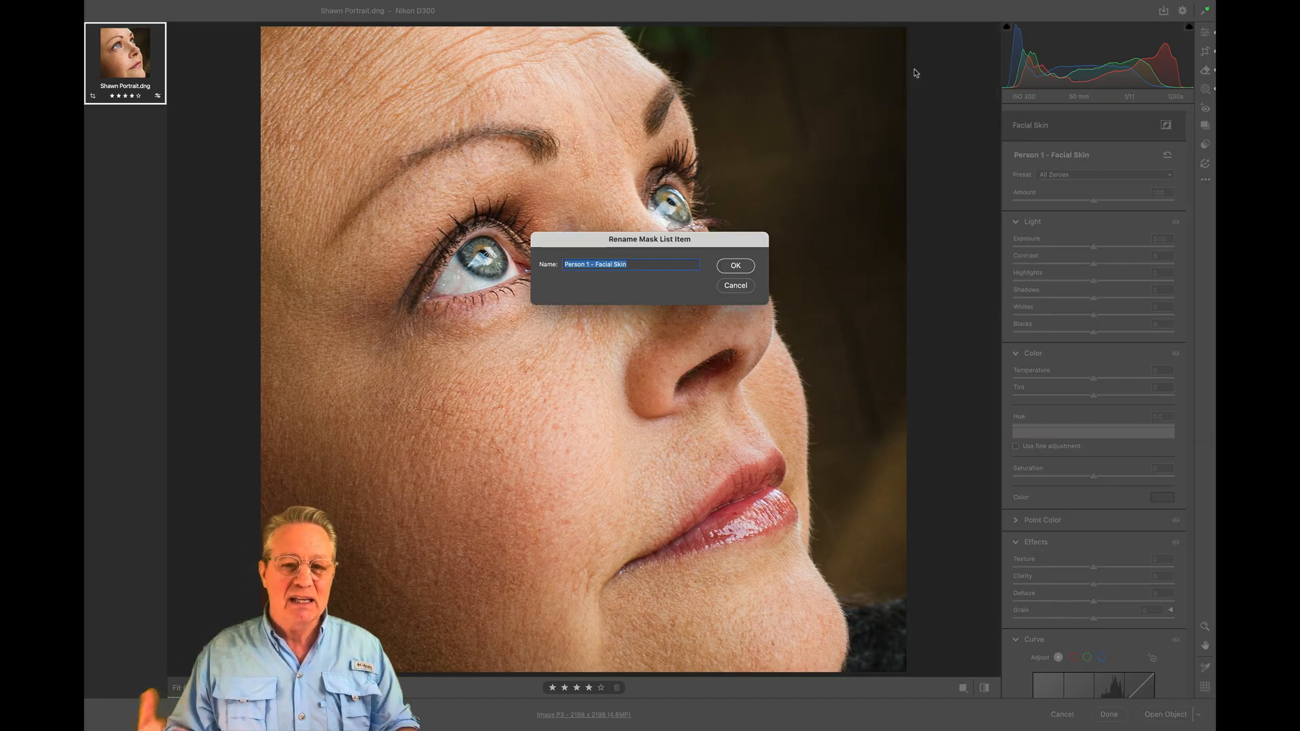
{"action": "type", "text": "All"}
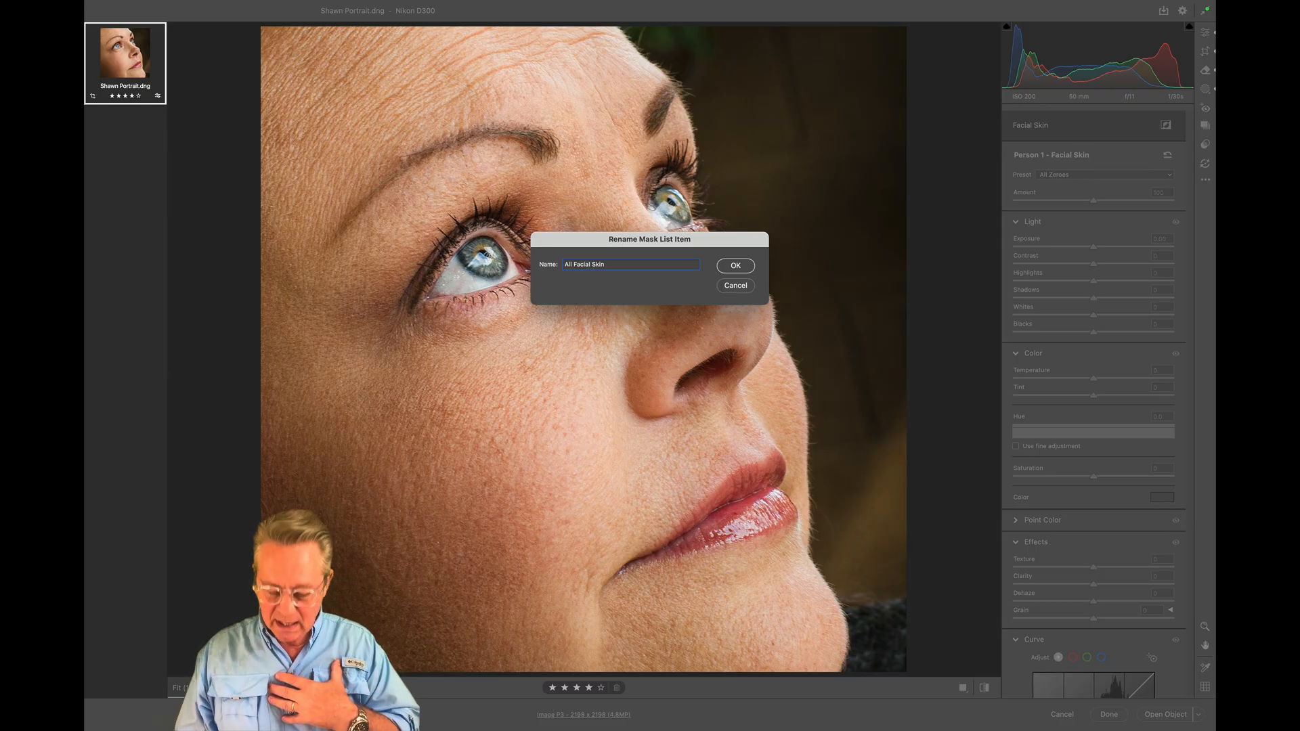
{"action": "key", "text": "Return"}
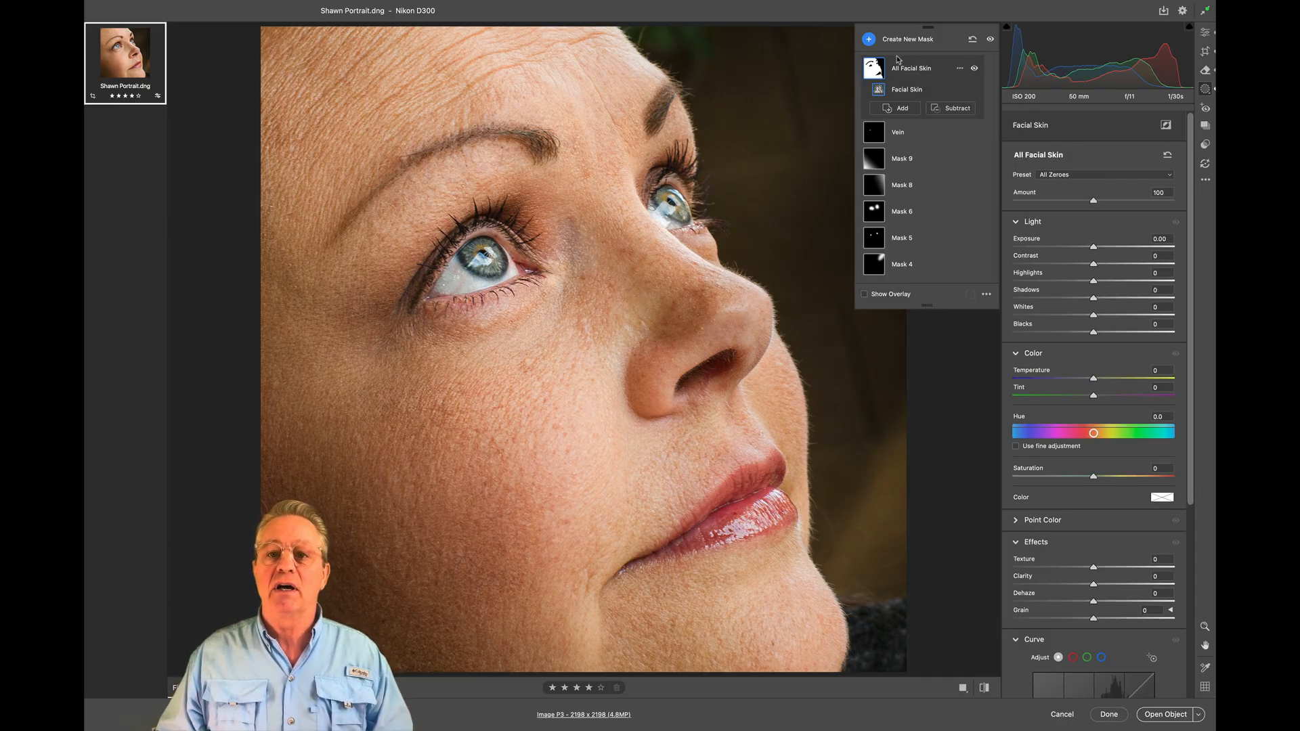
{"action": "mouse_move", "coordinate": [878, 68]}
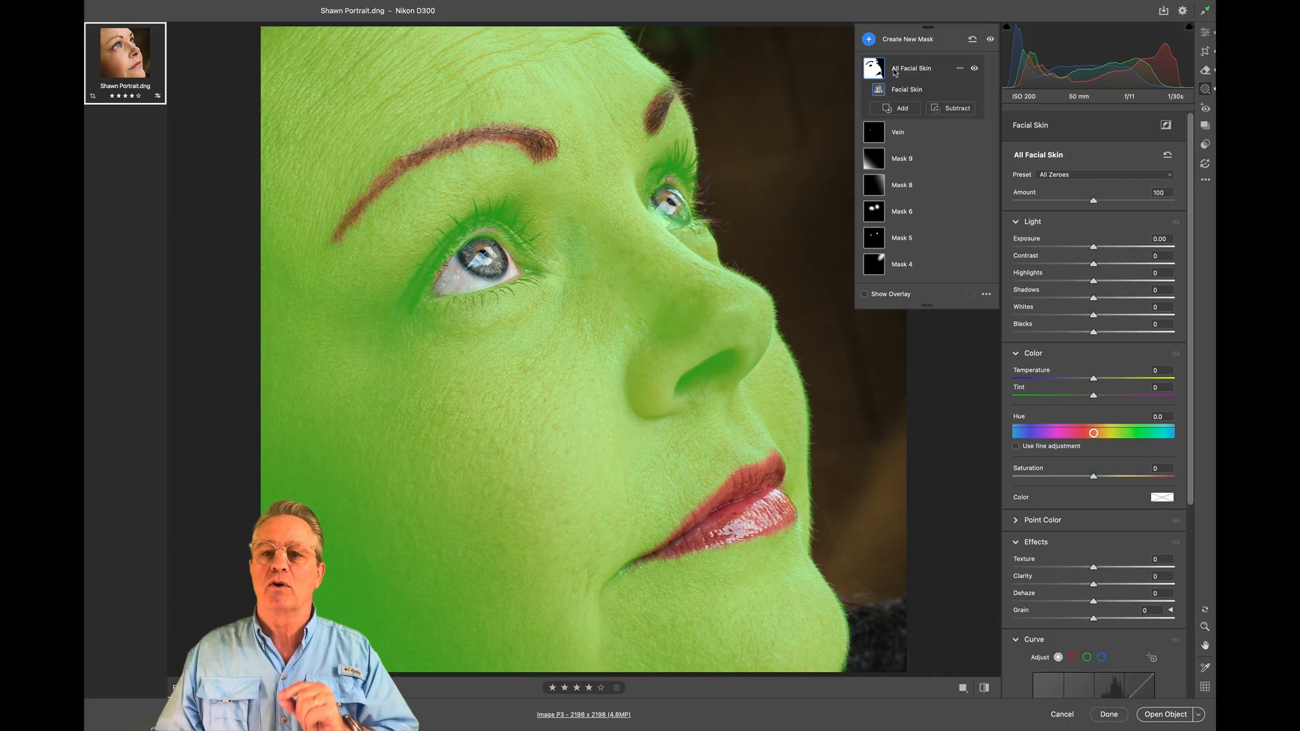
Try the "- More Clarity" preset on the "All Facial Skin" mask and replace it with "-Skin Smoother 2"
{"action": "left_click", "coordinate": [1042, 175]}
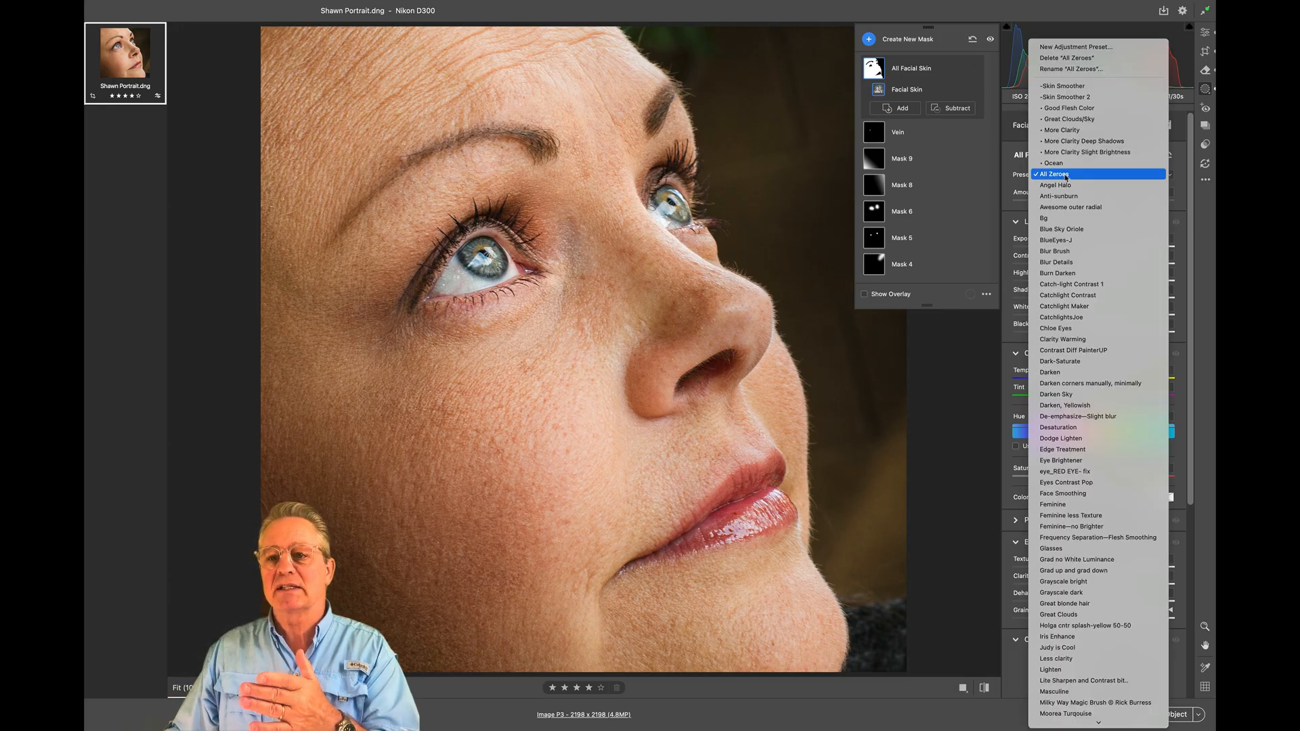
{"action": "left_click", "coordinate": [1062, 131]}
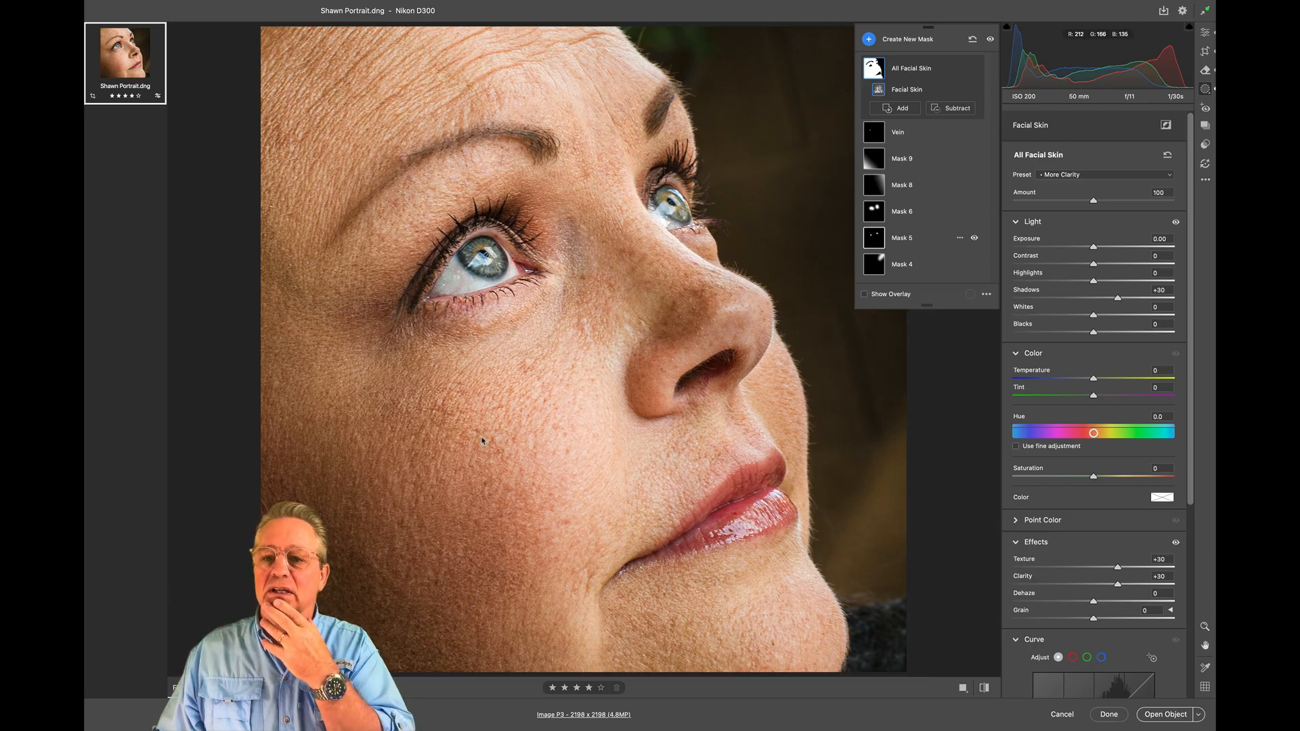
{"action": "left_click", "coordinate": [1100, 175]}
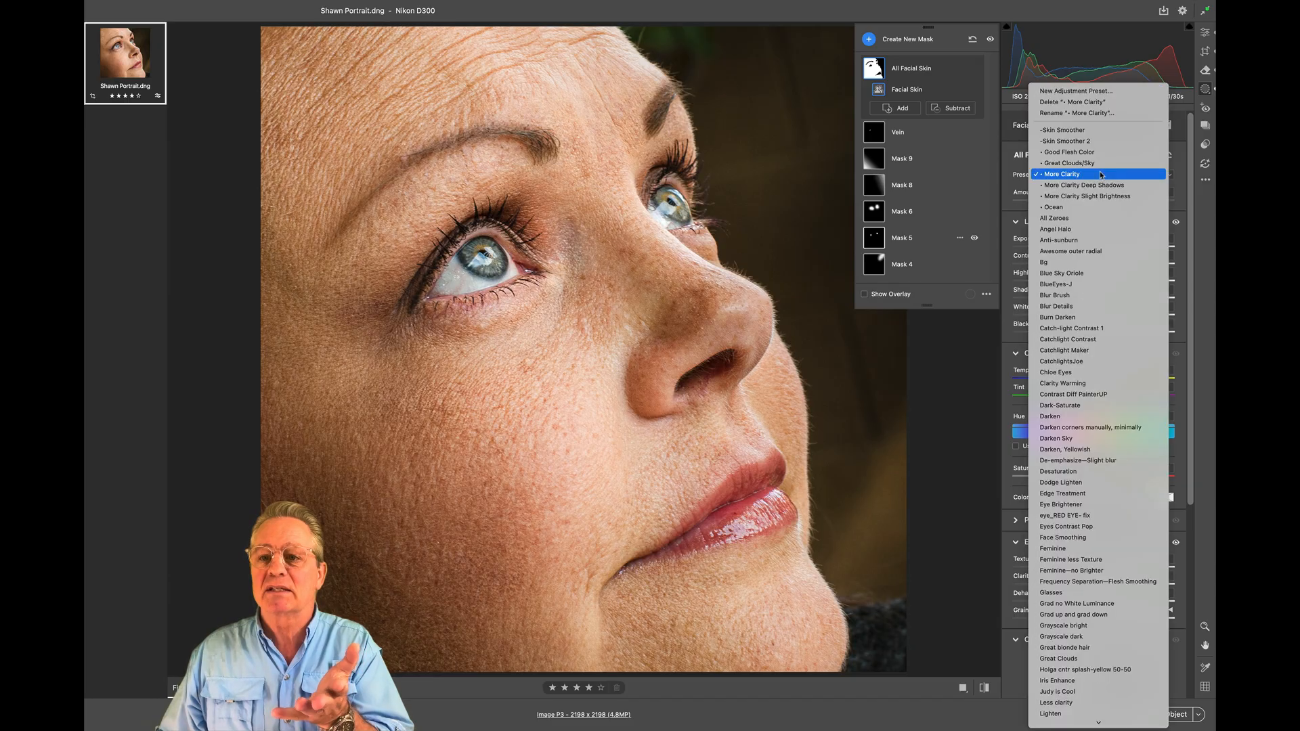
{"action": "left_click", "coordinate": [1095, 143]}
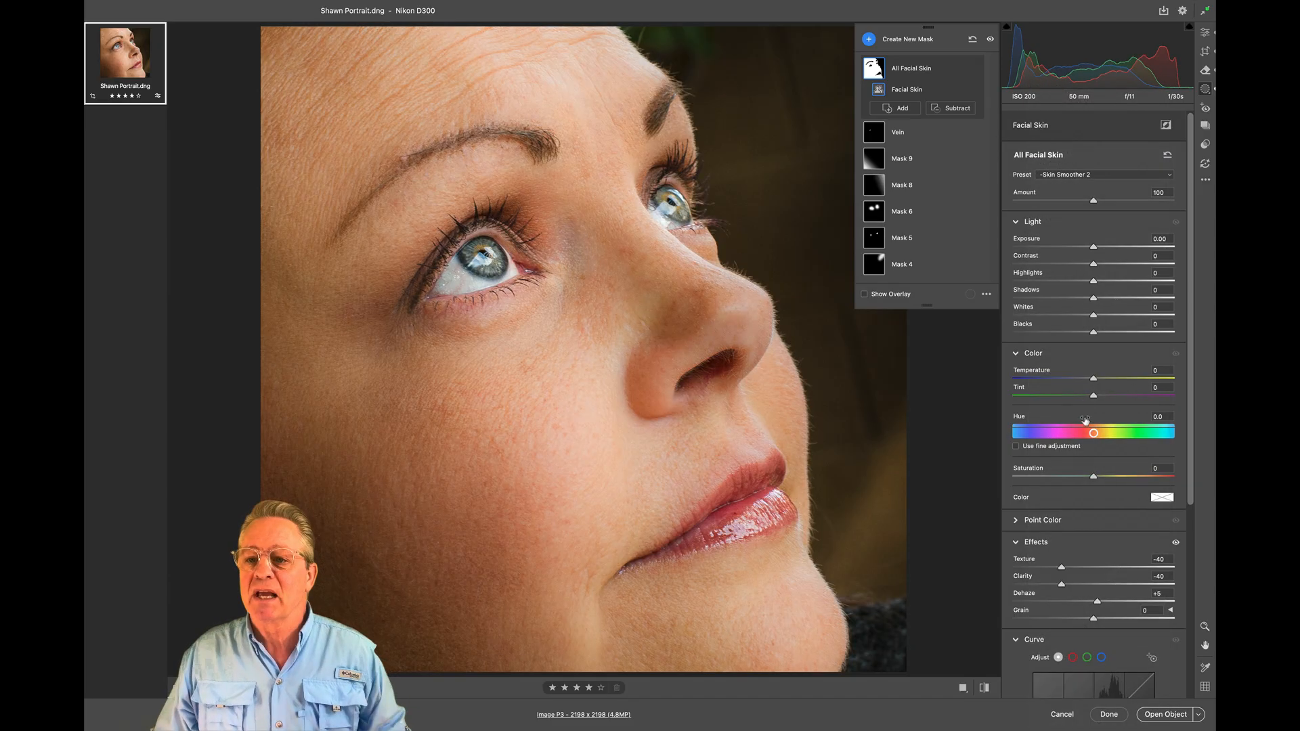
Examine the skin smoothing preset's Texture, Clarity, Dehaze and Sharpness settings in the Effects and Detail adjustments
{"action": "scroll", "coordinate": [1115, 378], "scroll_direction": "down", "scroll_amount": 4}
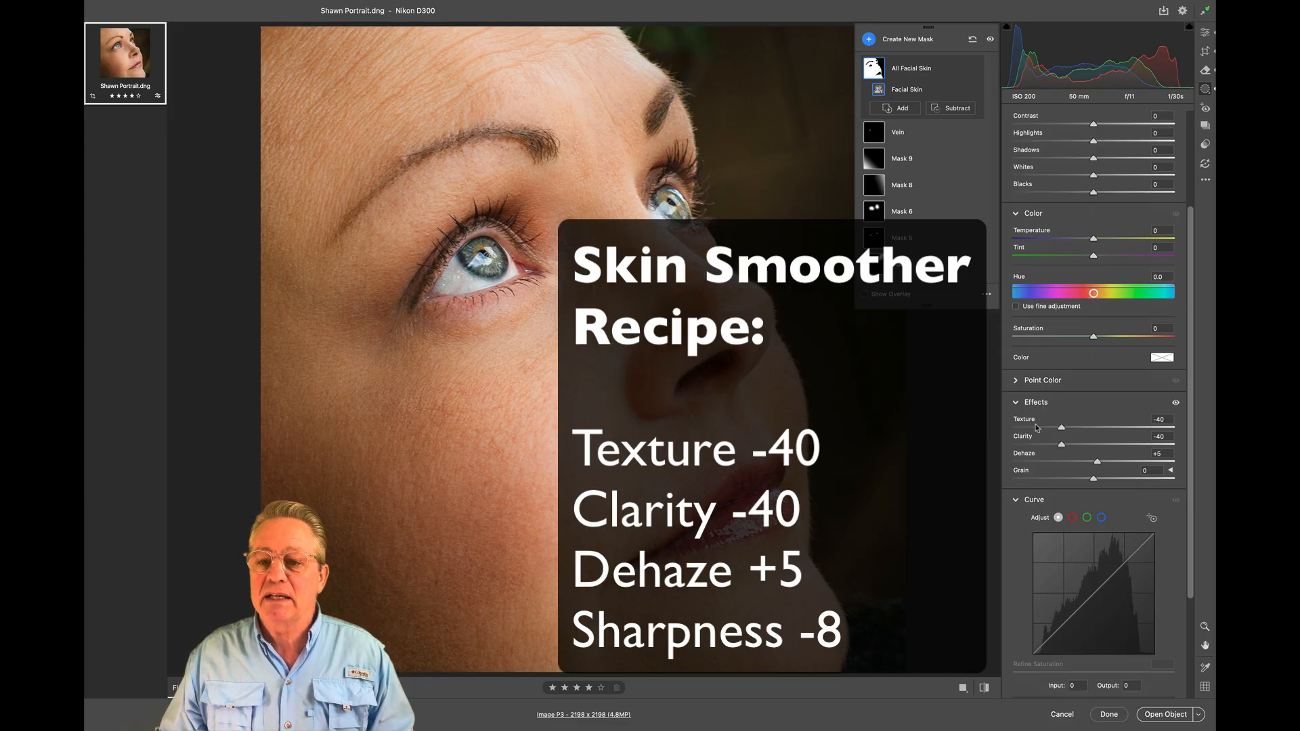
{"action": "left_click", "coordinate": [1165, 420]}
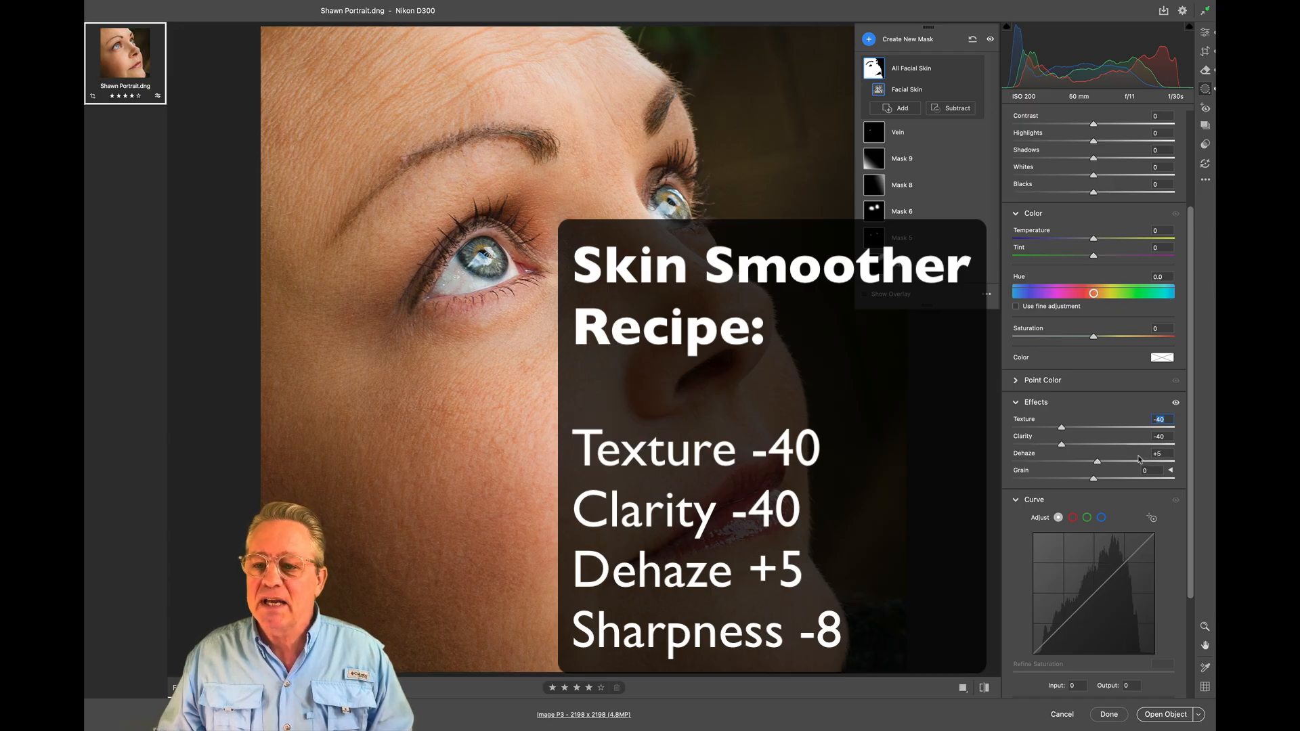
{"action": "scroll", "coordinate": [1097, 542], "scroll_direction": "down", "scroll_amount": 4}
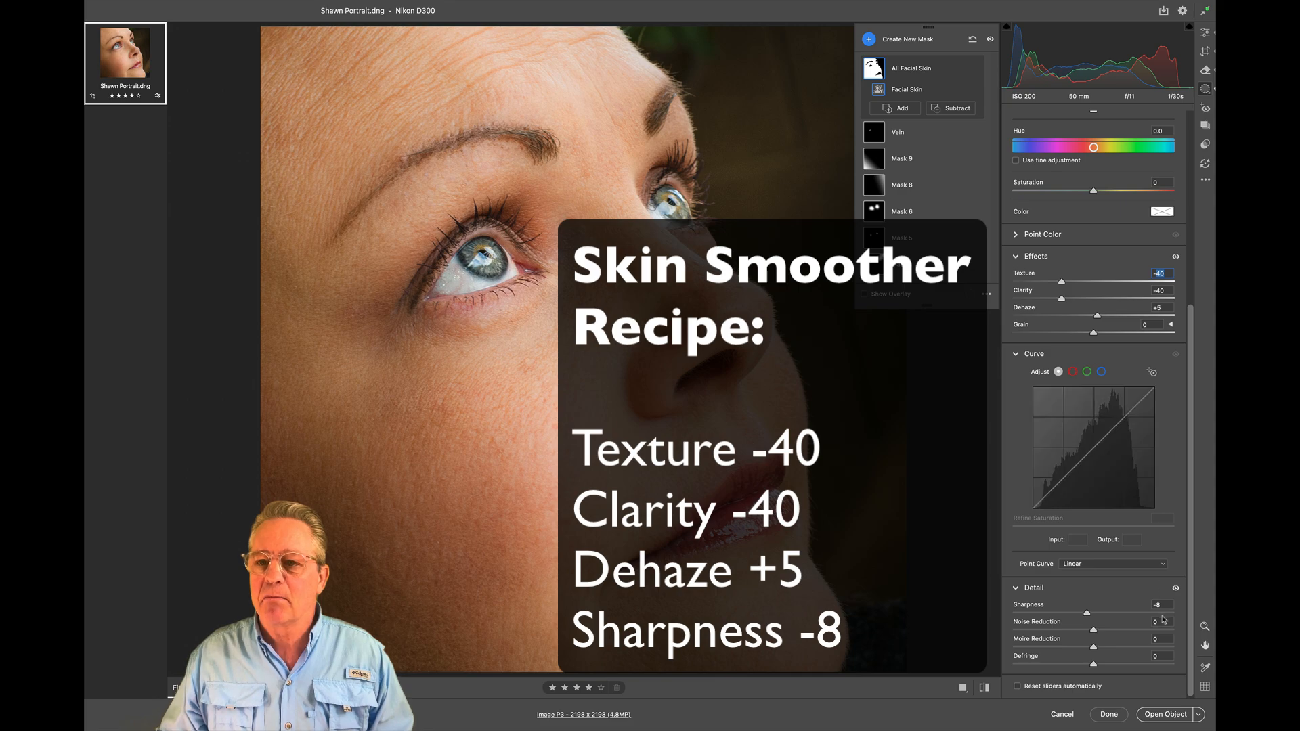
{"action": "scroll", "coordinate": [1152, 297], "scroll_direction": "up", "scroll_amount": 5}
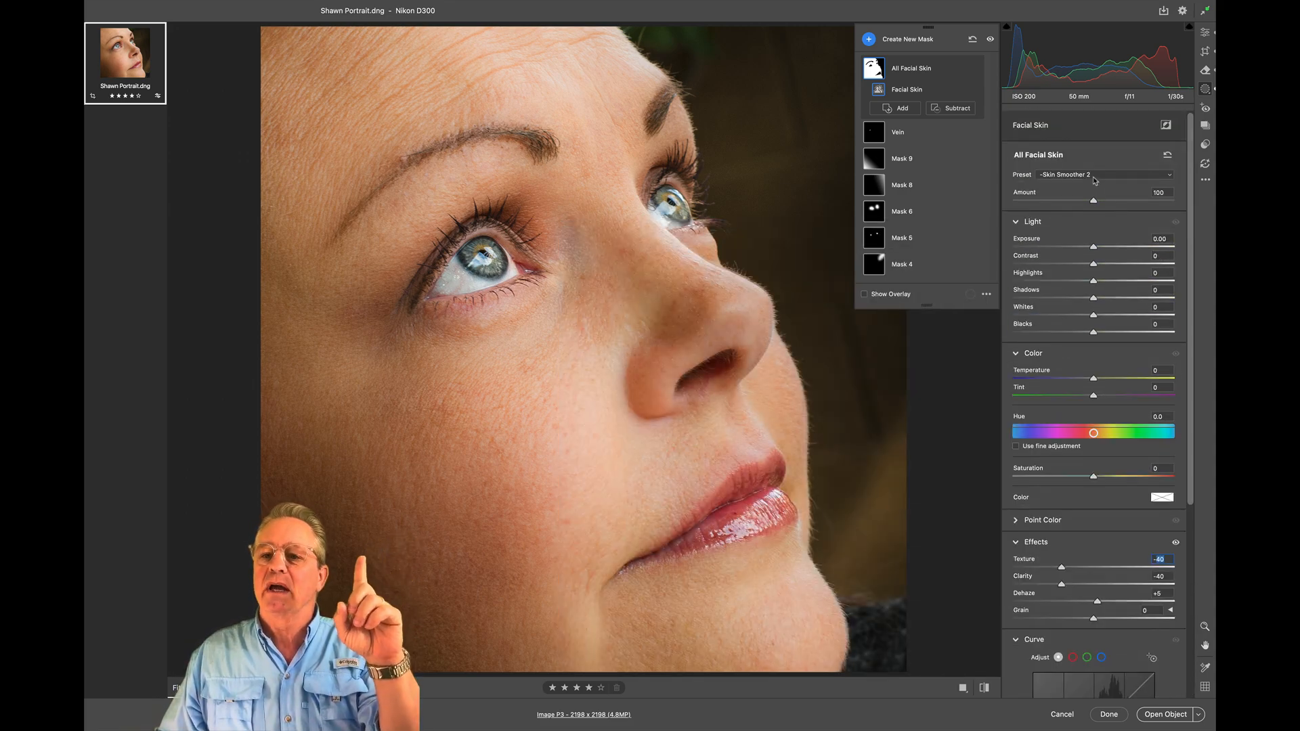
{"action": "left_click", "coordinate": [1038, 175]}
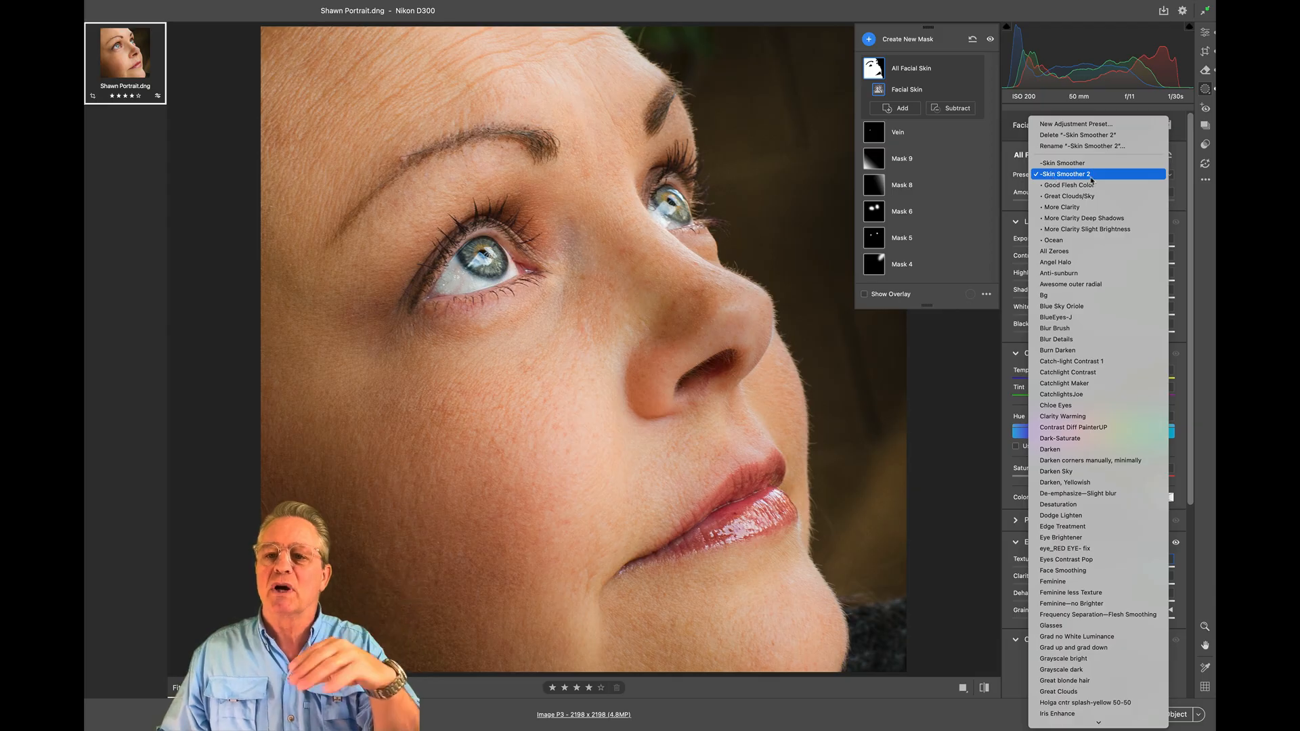
{"action": "left_click", "coordinate": [988, 389]}
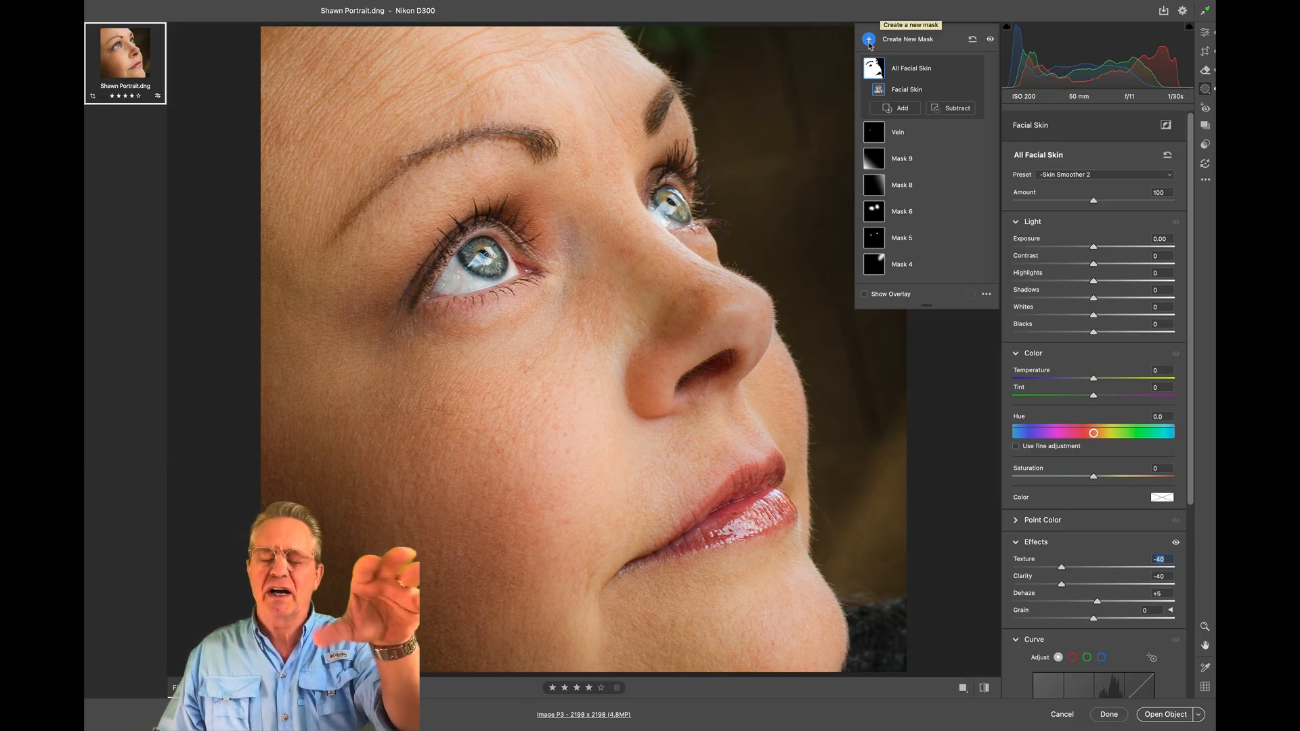
{"action": "mouse_move", "coordinate": [872, 77]}
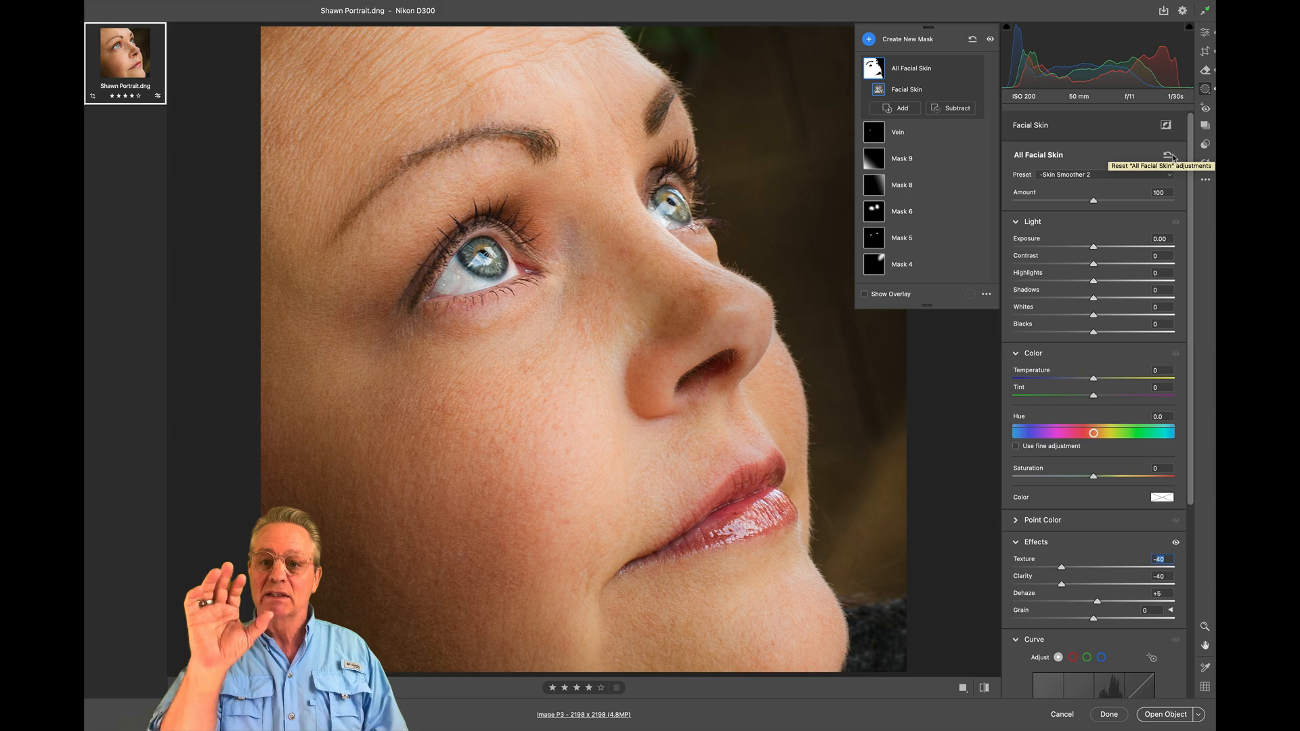
Start creating a new Camera Raw preset in the User Presets group and name it "Smooth Faces"
{"action": "key", "text": "e"}
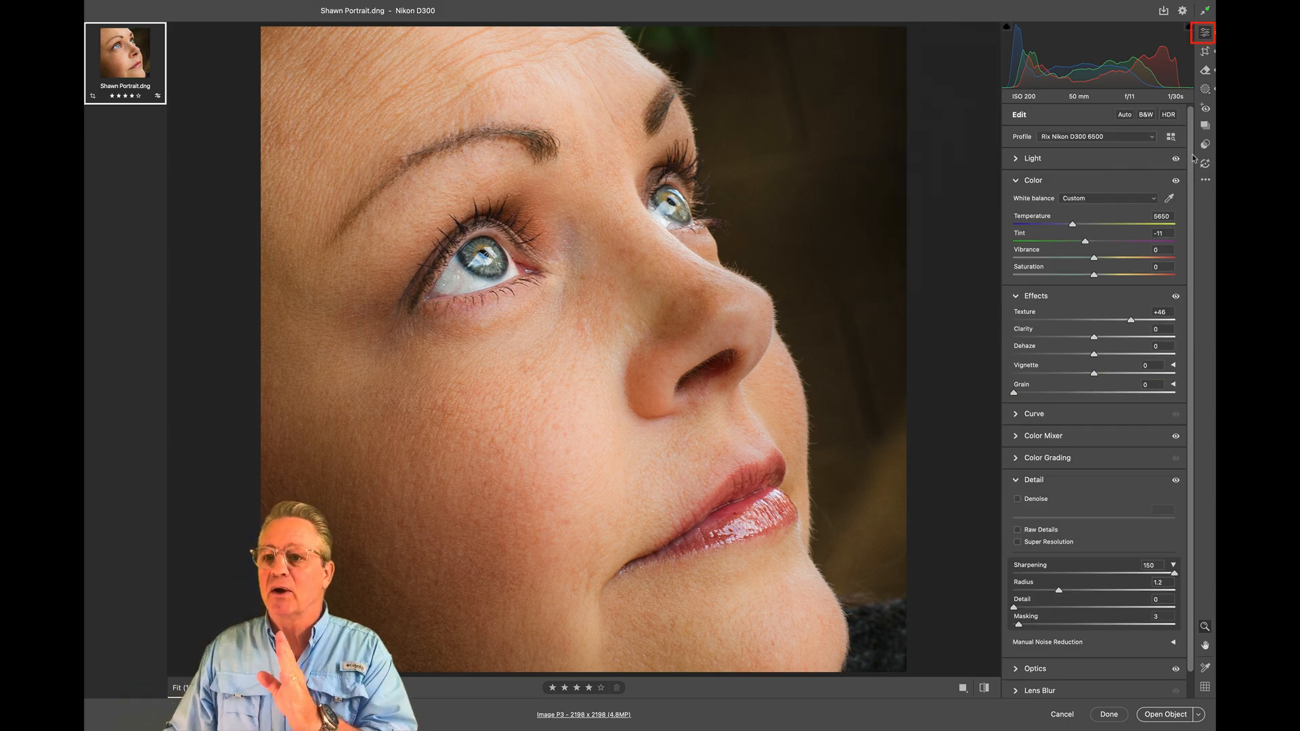
{"action": "left_click", "coordinate": [1206, 146]}
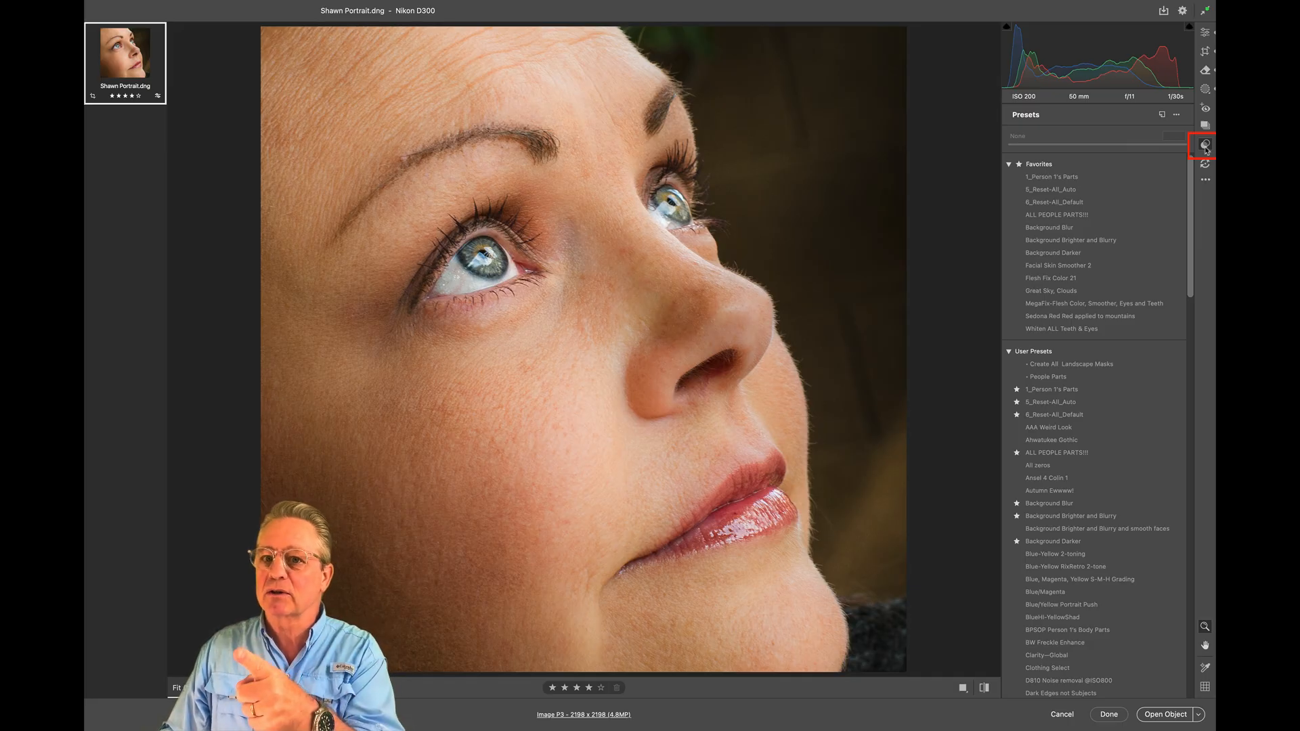
{"action": "left_click", "coordinate": [1162, 114]}
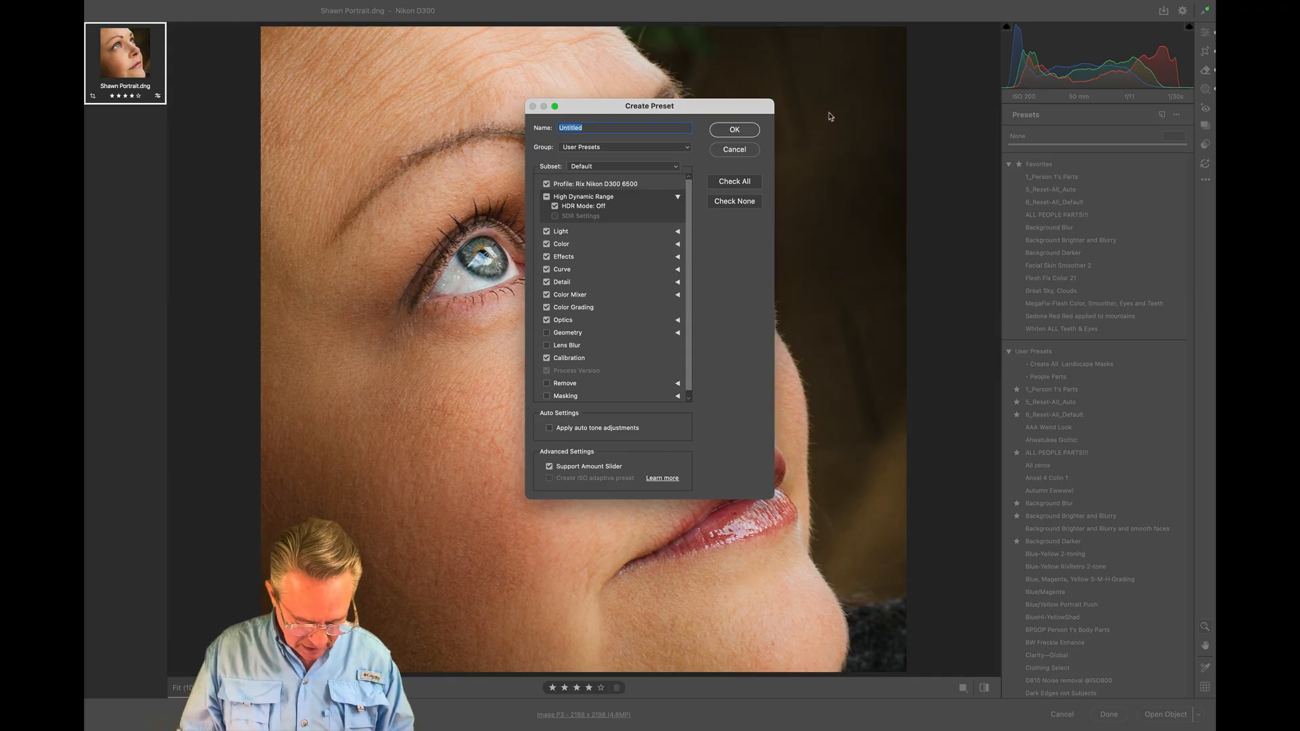
{"action": "type", "text": "Smooth"}
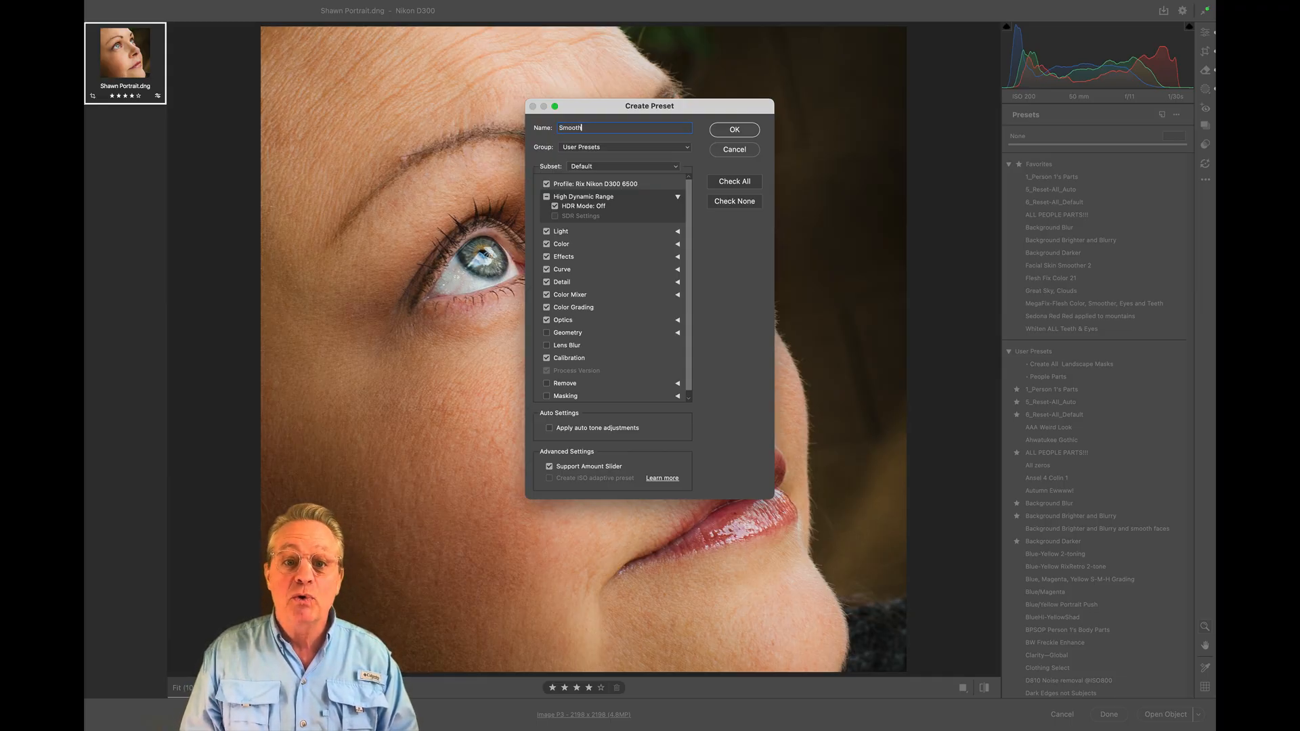
{"action": "type", "text": " Fa"}
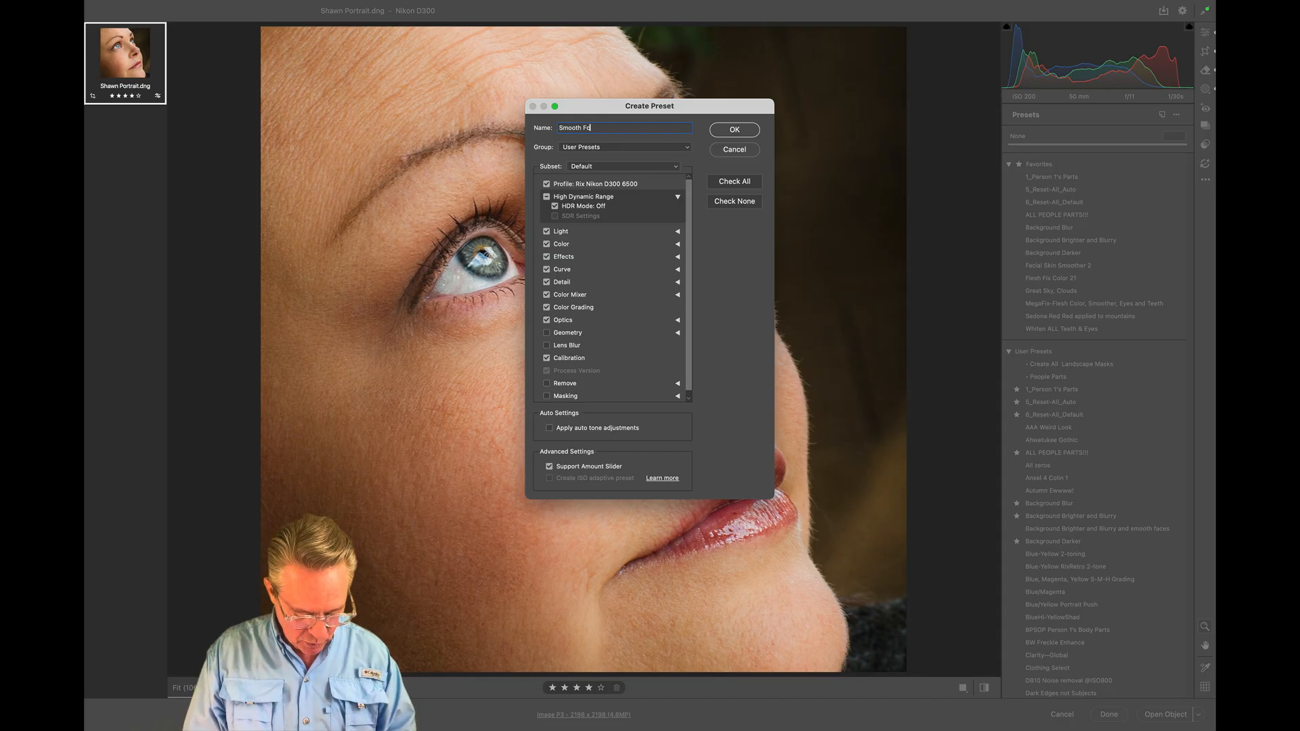
{"action": "type", "text": "ces"}
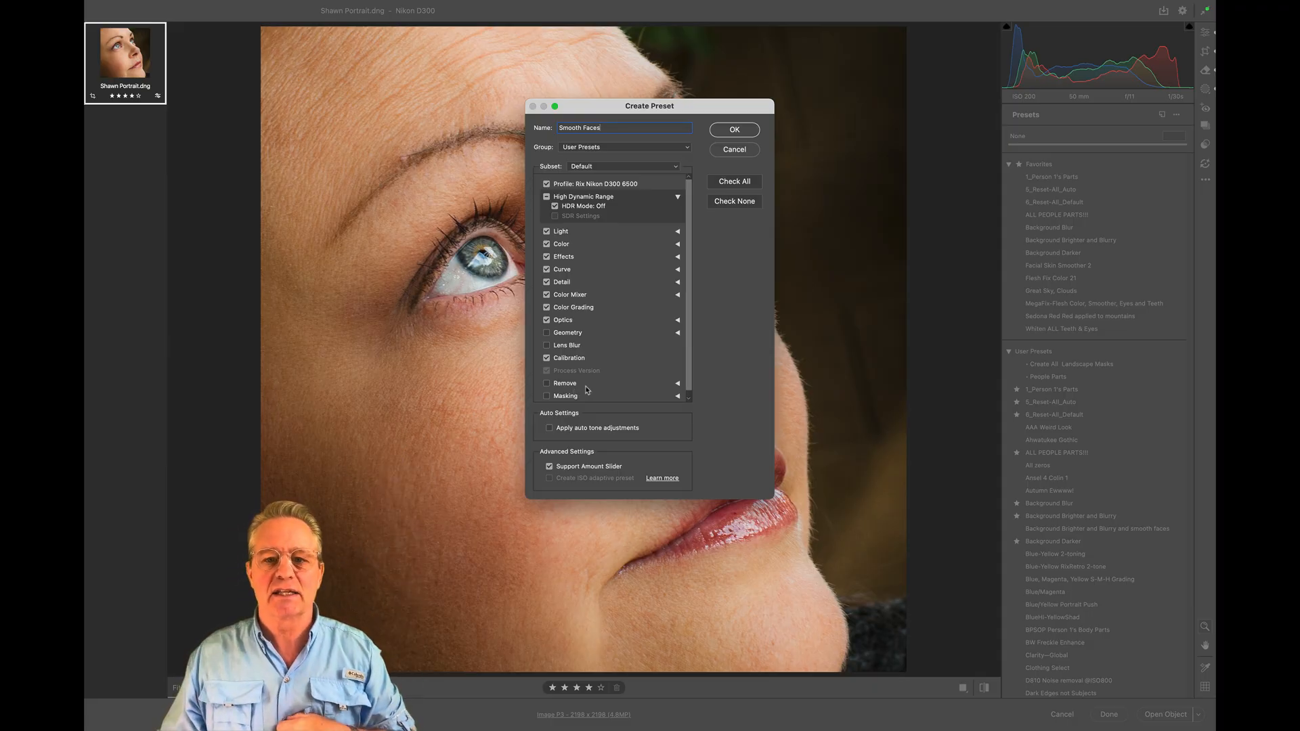
Limit the preset to the All Facial Skin mask, excluding every other setting and mask, and save it
{"action": "left_click", "coordinate": [737, 204]}
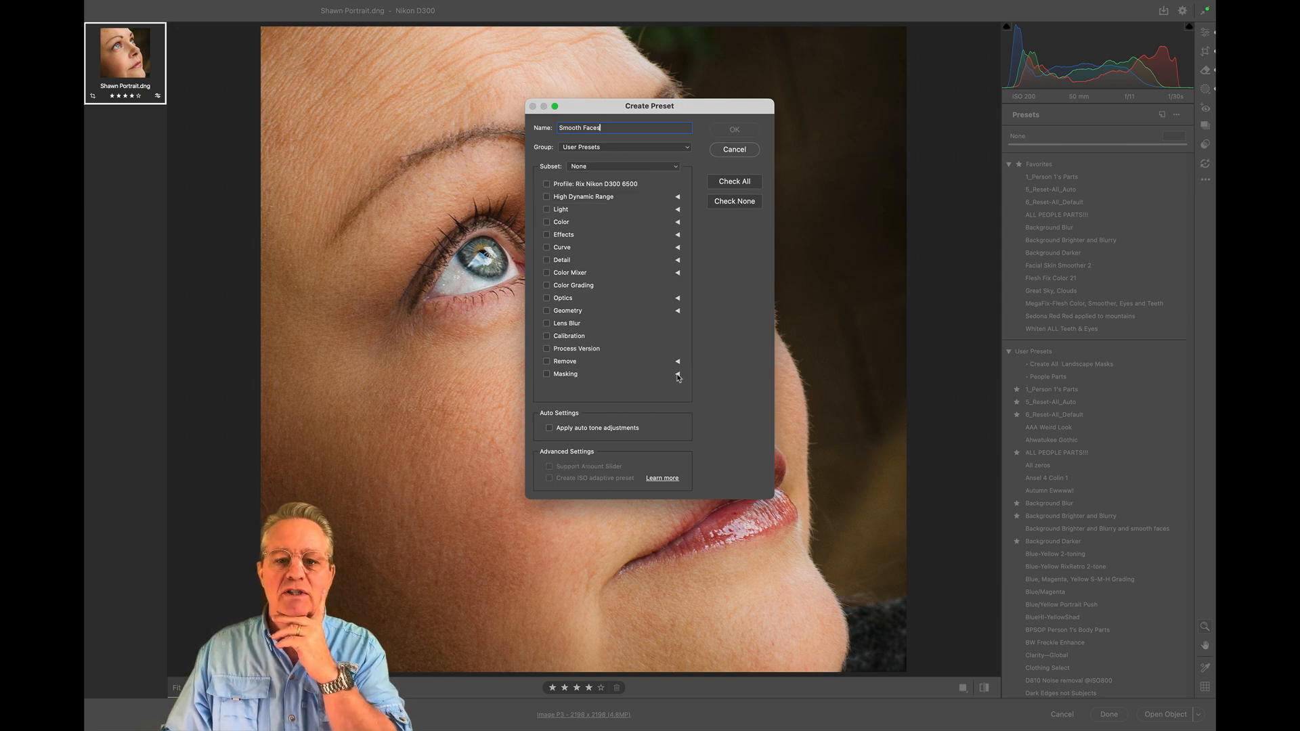
{"action": "left_click", "coordinate": [678, 376]}
{"action": "scroll", "coordinate": [690, 365], "scroll_direction": "down", "scroll_amount": 3}
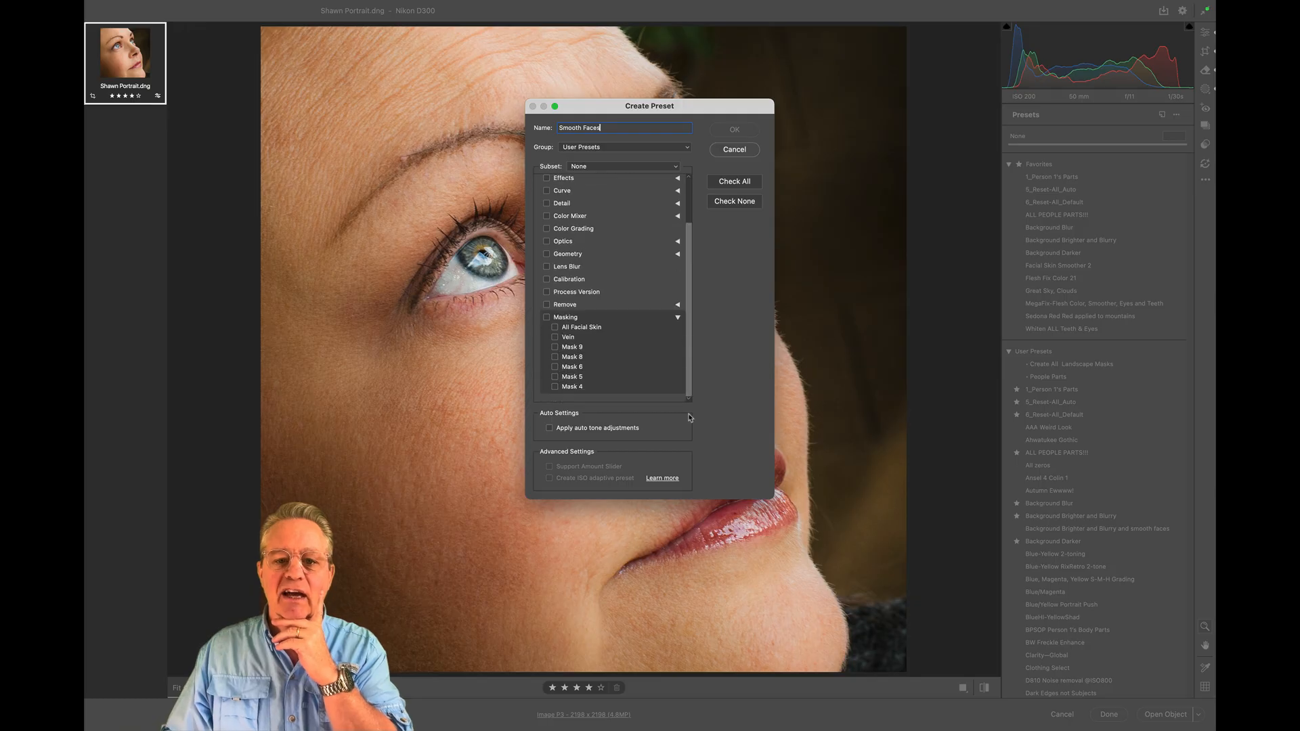
{"action": "mouse_move", "coordinate": [688, 395]}
{"action": "left_mouse_down"}
{"action": "mouse_move", "coordinate": [689, 351]}
{"action": "mouse_move", "coordinate": [689, 397]}
{"action": "left_mouse_up"}
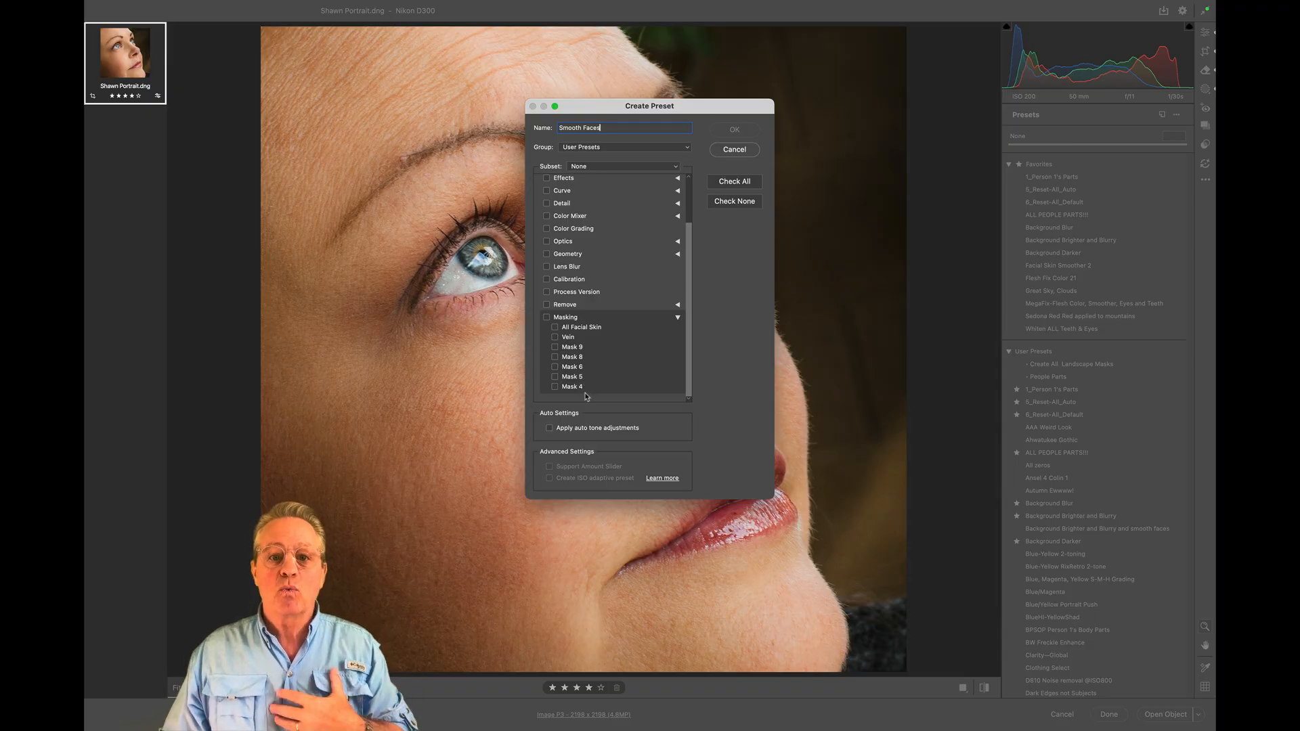
{"action": "left_click", "coordinate": [581, 331]}
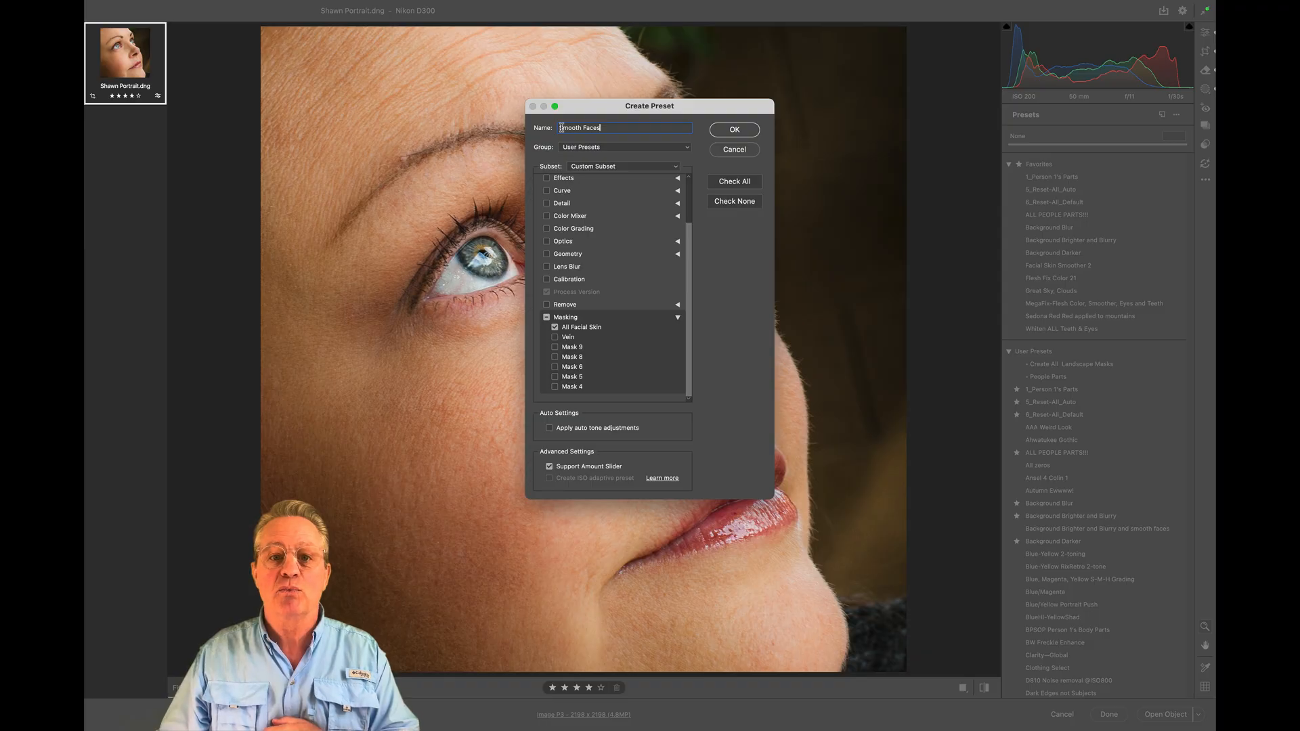
{"action": "left_click", "coordinate": [731, 130]}
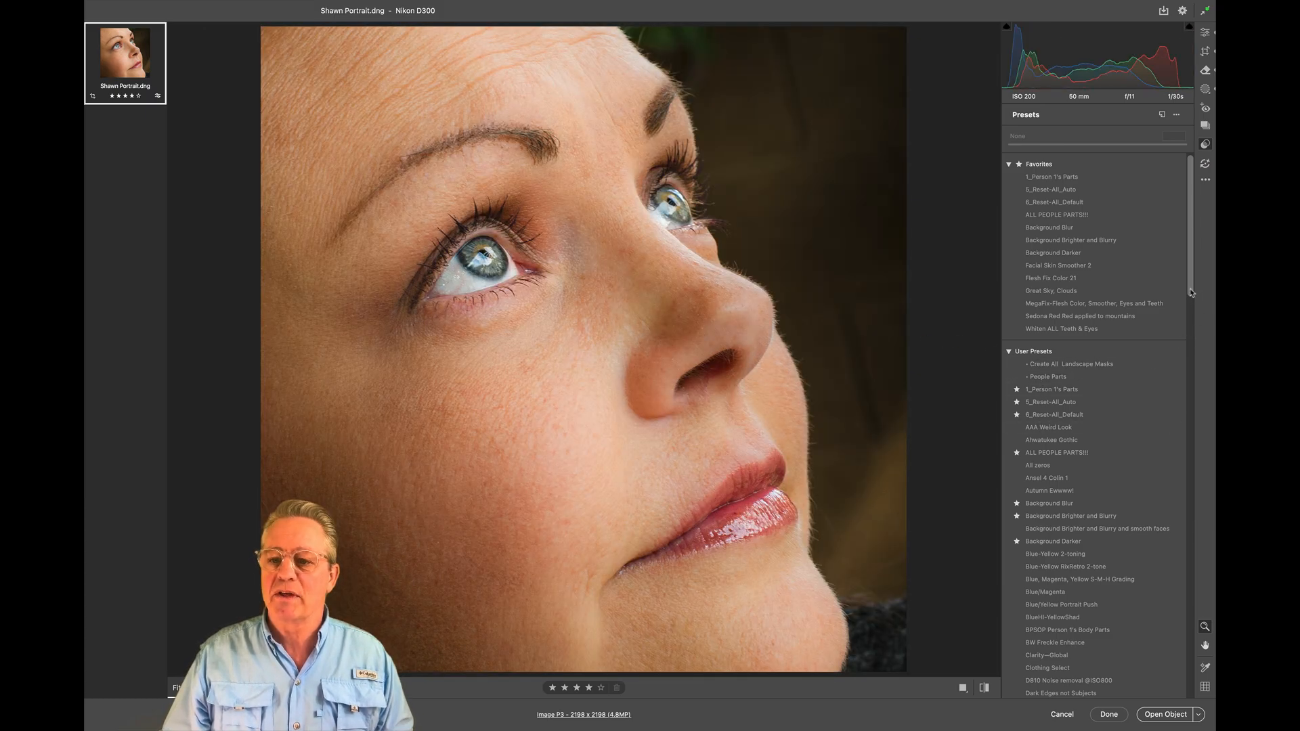
Find the "Smooth Faces" preset among the User Presets and mark it as a favorite
{"action": "left_click_drag", "start_coordinate": [1196, 306], "coordinate": [1200, 400]}
{"action": "left_click_drag", "start_coordinate": [1199, 413], "coordinate": [1197, 546]}
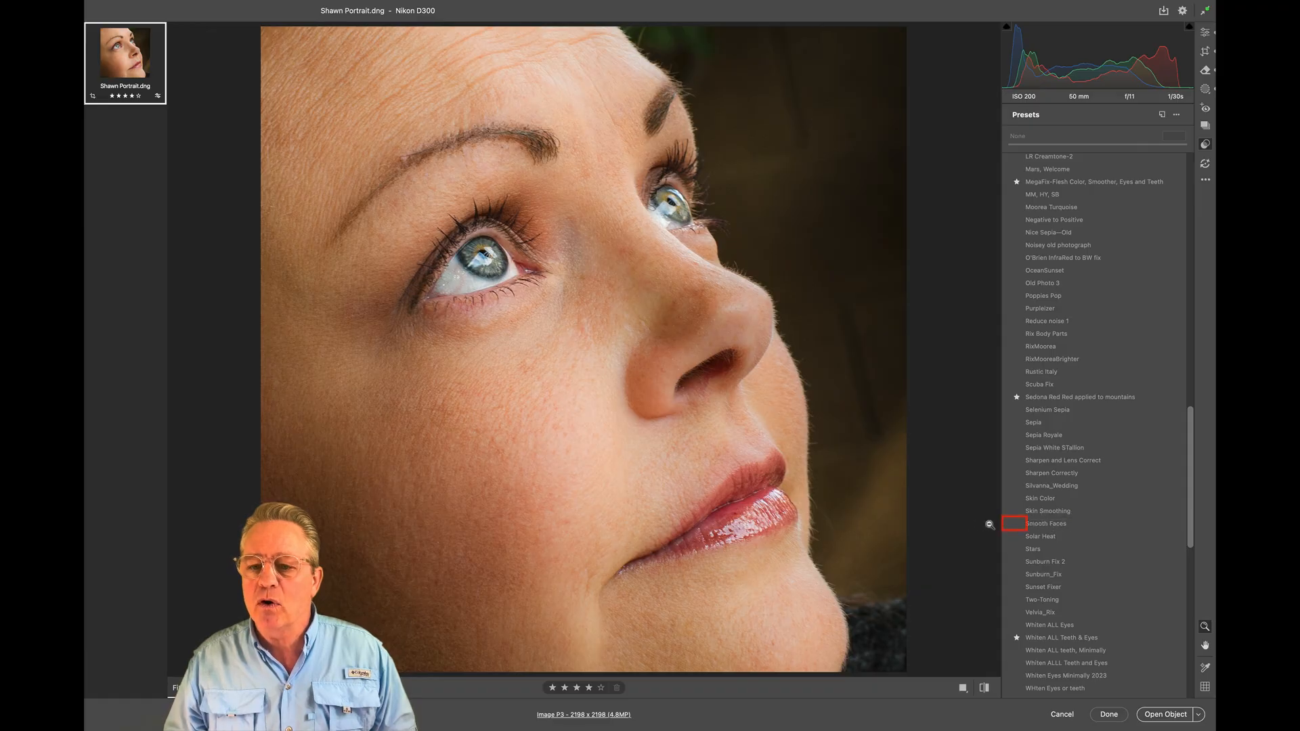
{"action": "left_click", "coordinate": [1015, 525]}
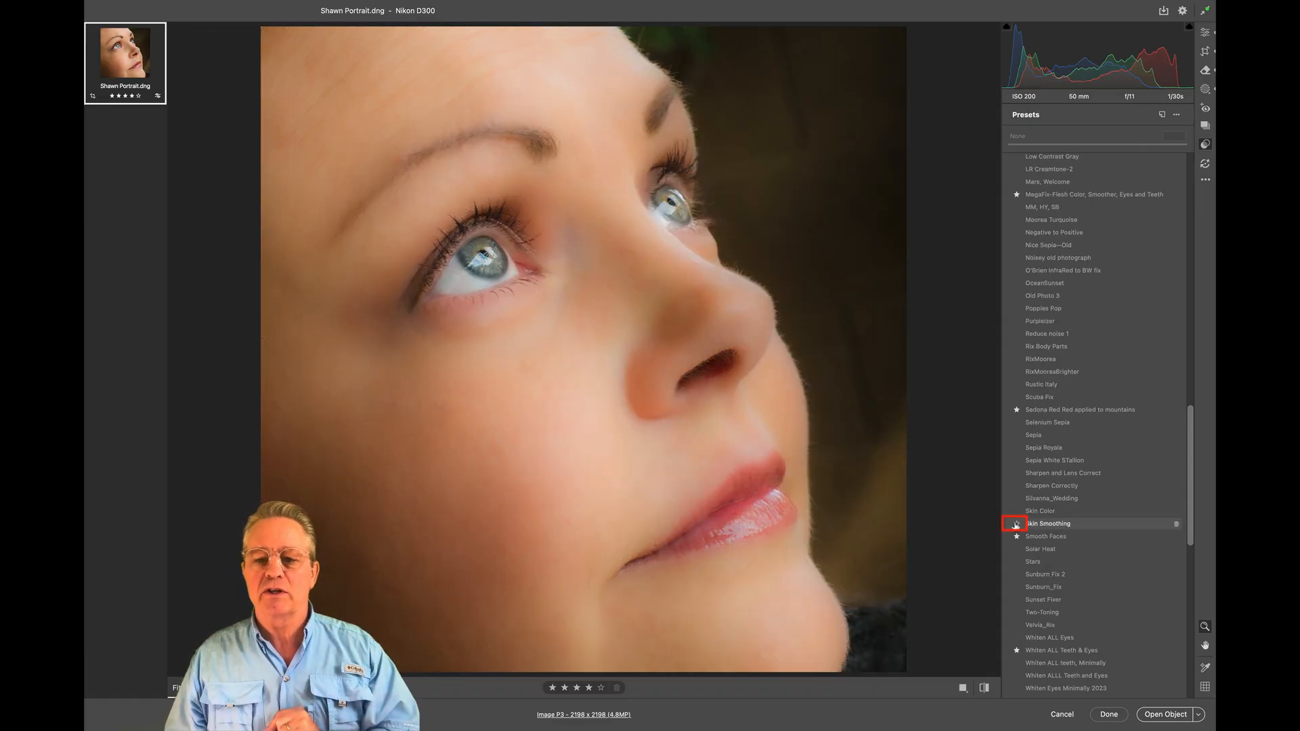
{"action": "scroll", "coordinate": [1039, 420], "scroll_direction": "up", "scroll_amount": 20}
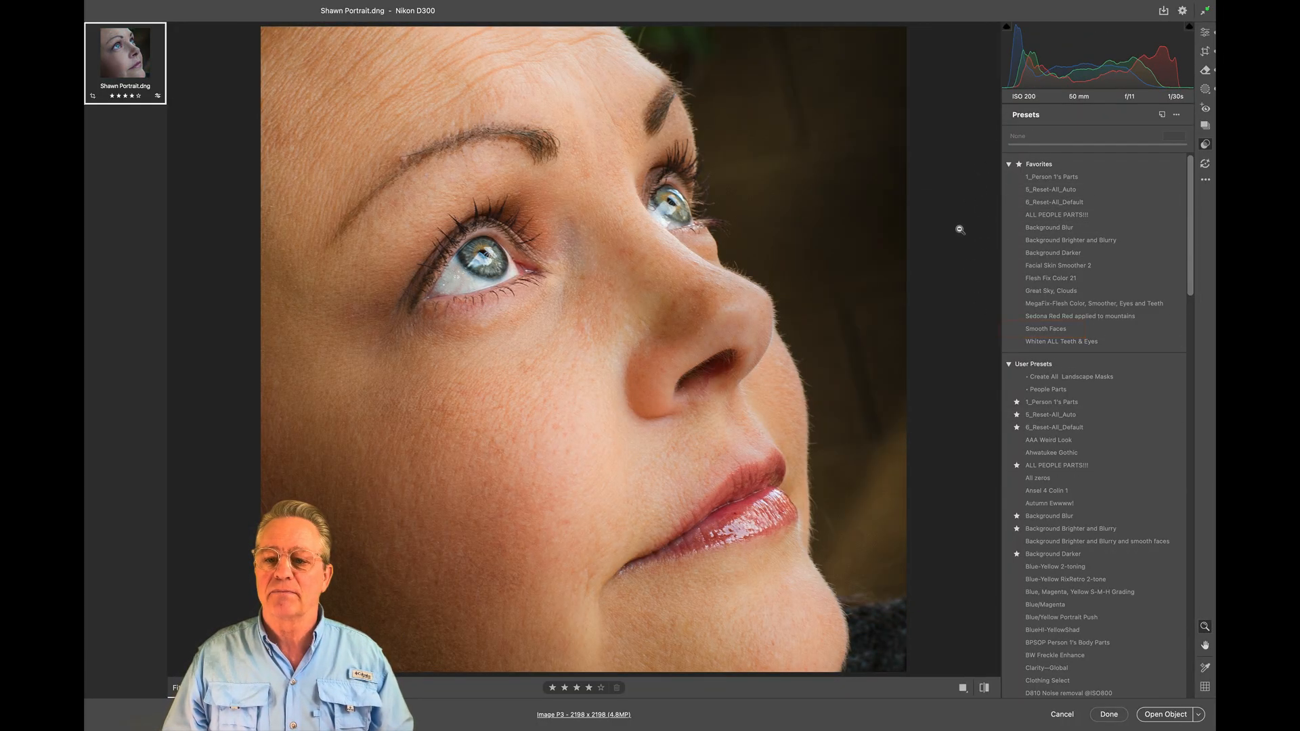
Reset the portrait's edits from this session and apply the "Smooth Faces" favorite preset to it
{"action": "key", "text": "alt"}
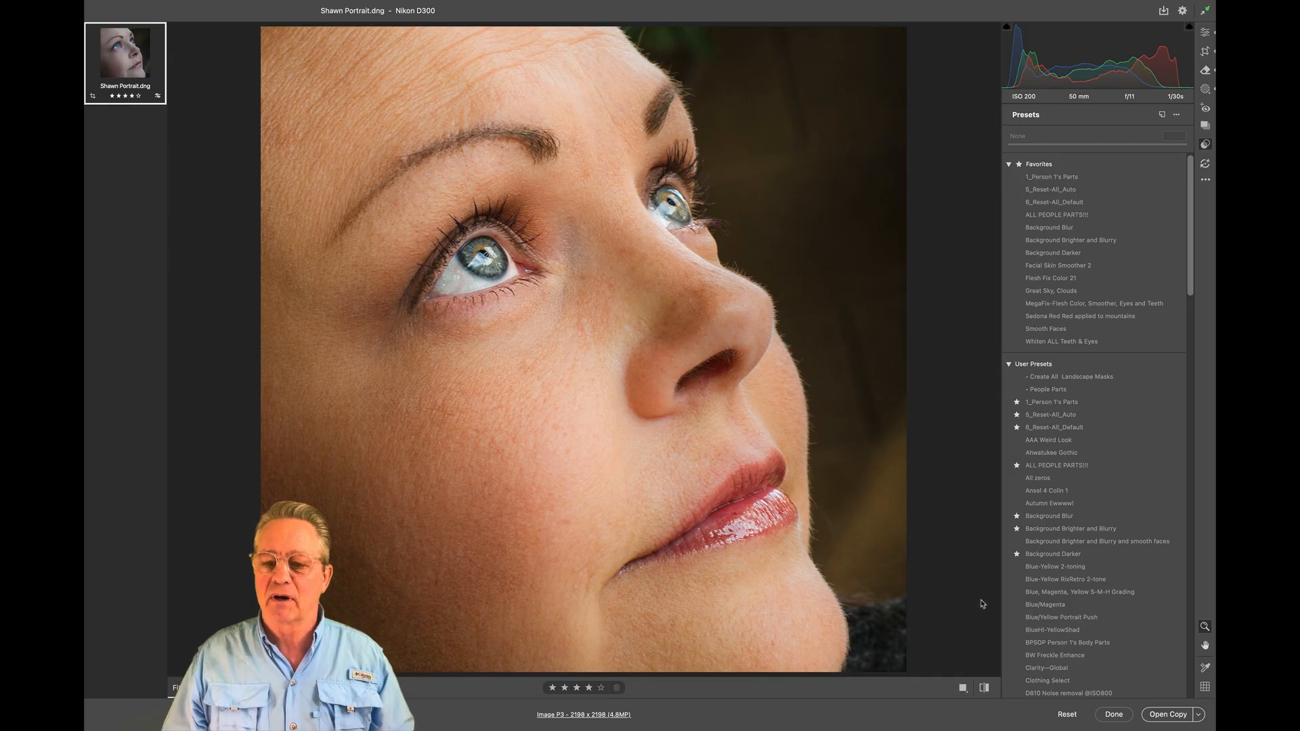
{"action": "left_click", "coordinate": [1062, 716], "text": "alt"}
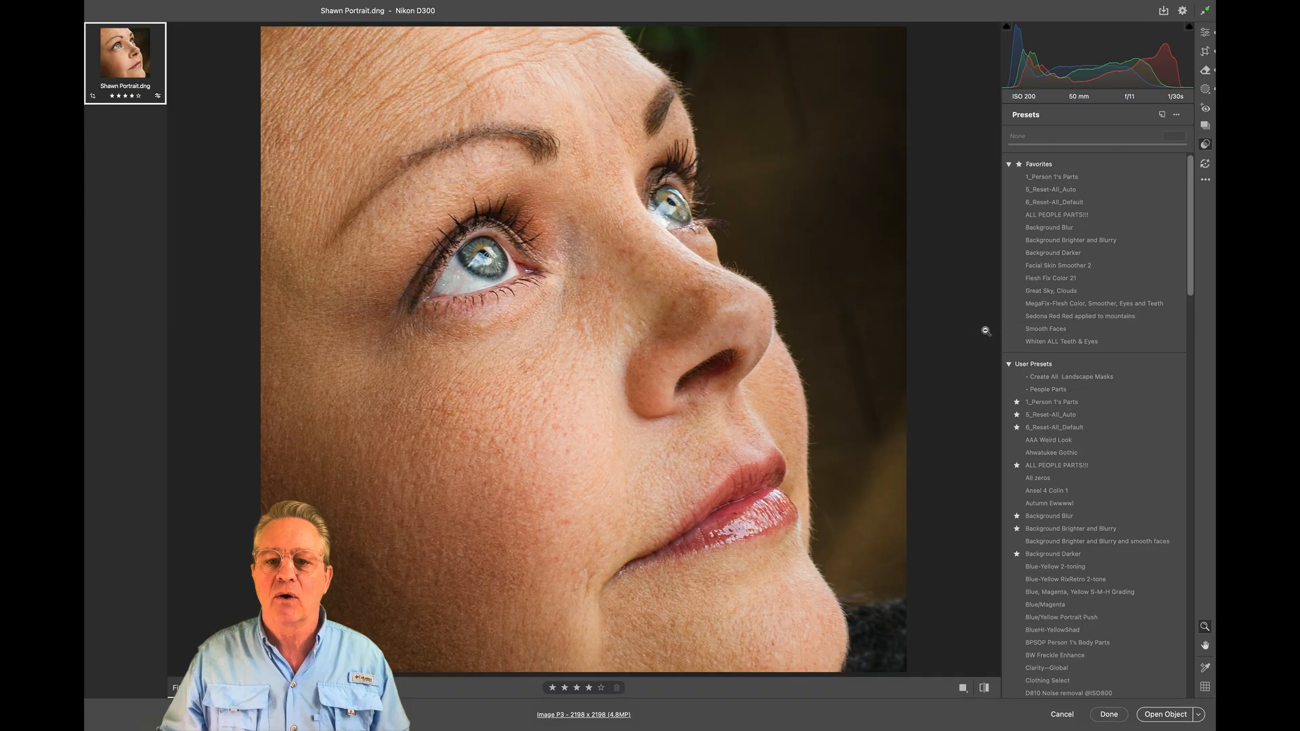
{"action": "left_click", "coordinate": [1035, 330]}
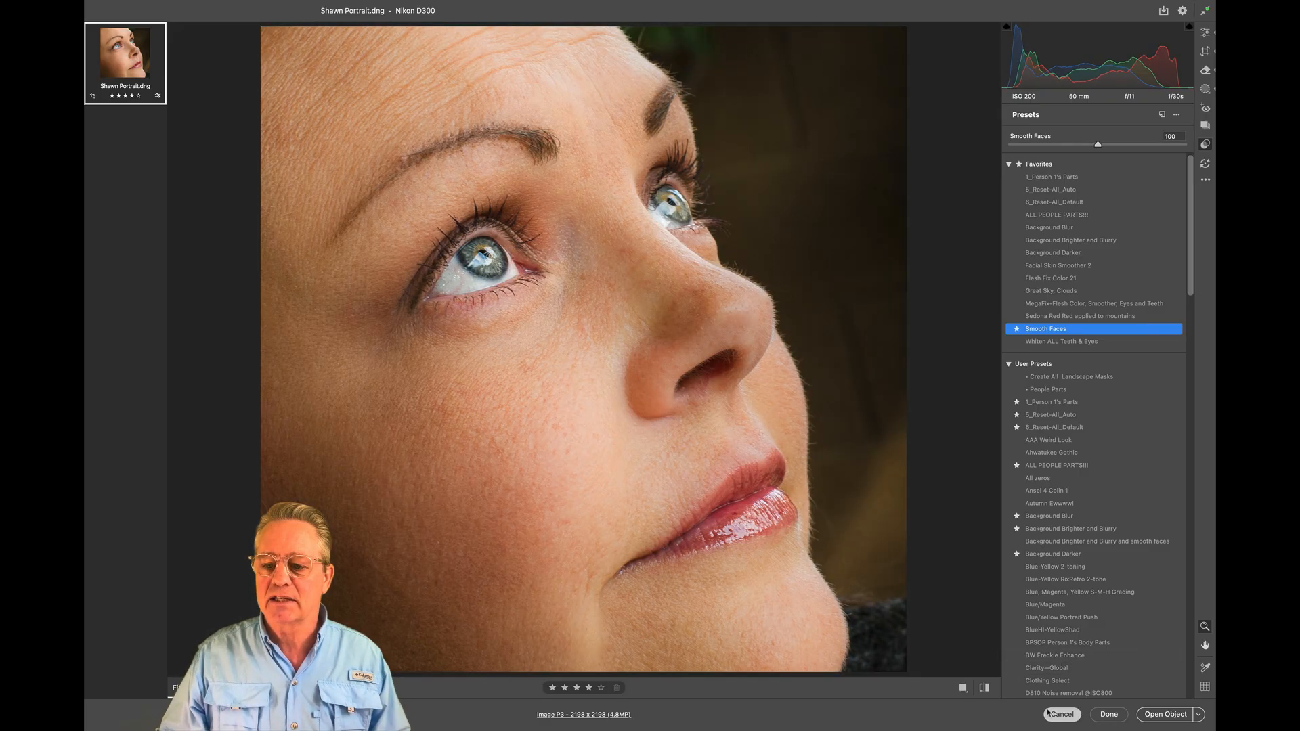
Close the portrait without saving its edits and open the Mother's Day Jewelry bar_8157.dng group photo from Bridge
{"action": "left_click", "coordinate": [1054, 715]}
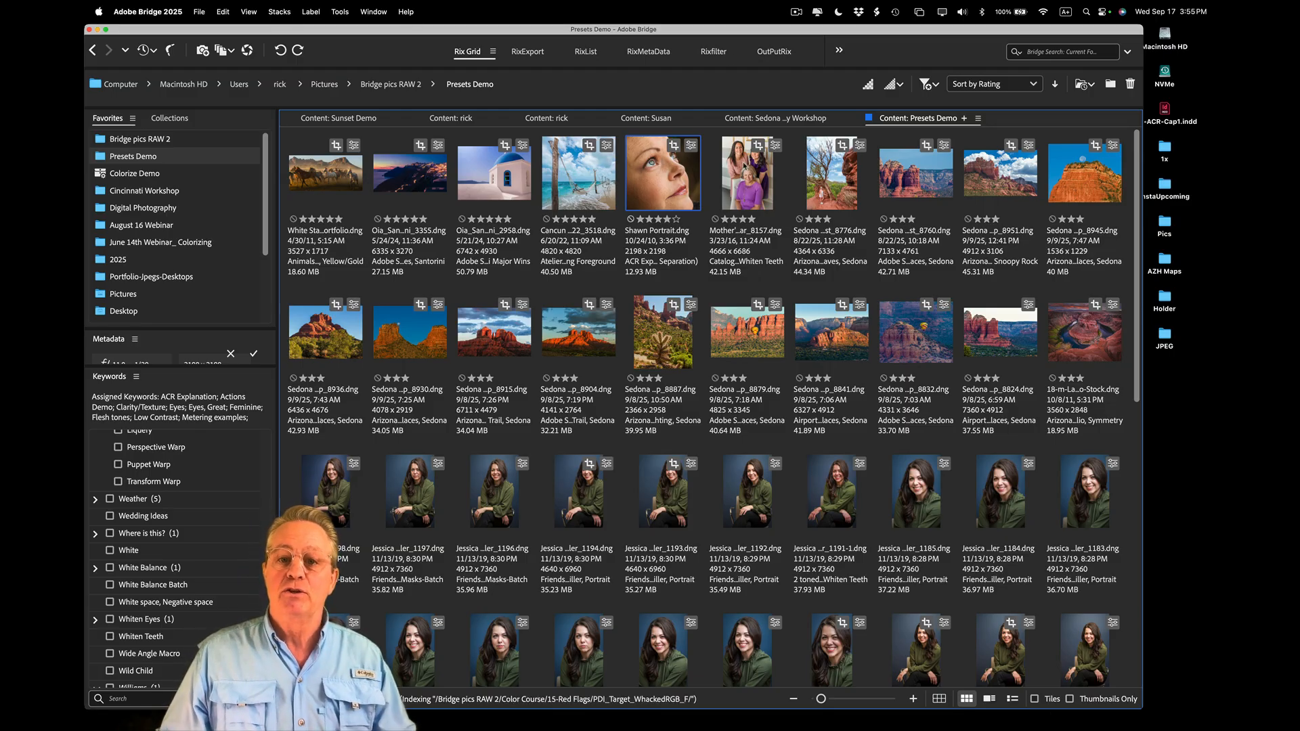
{"action": "left_click", "coordinate": [744, 166]}
{"action": "double_click", "coordinate": [744, 166]}
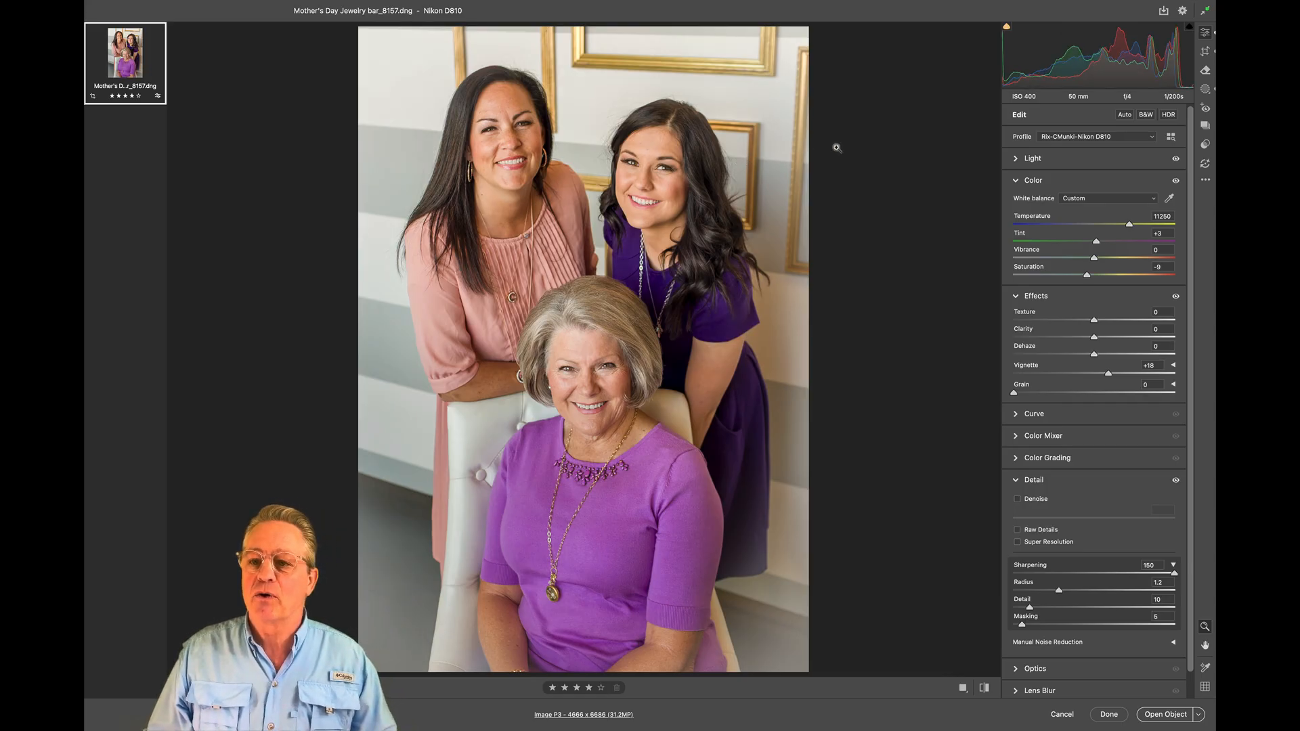
Apply the "Whiten ALL Teeth & Eyes" favorite preset to the group photo and select its Eyes and Teeth mask
{"action": "left_click", "coordinate": [1207, 146]}
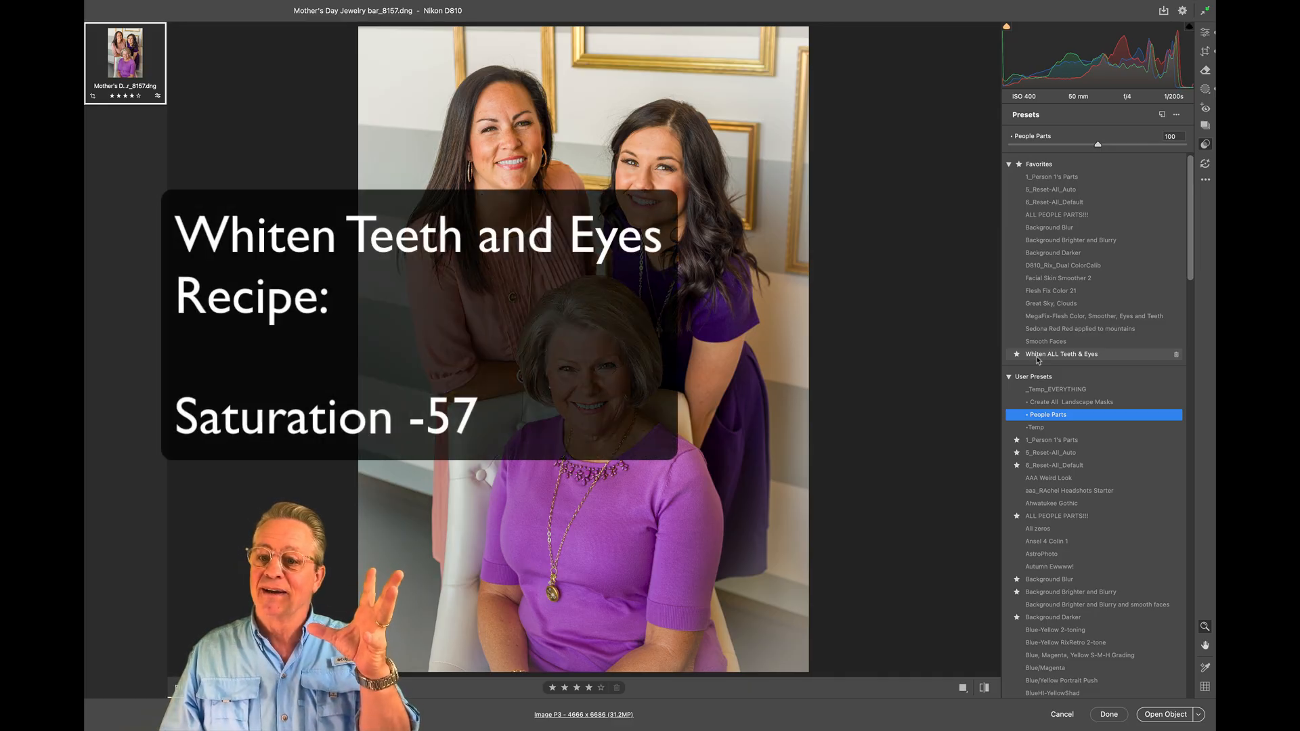
{"action": "left_click", "coordinate": [1038, 357]}
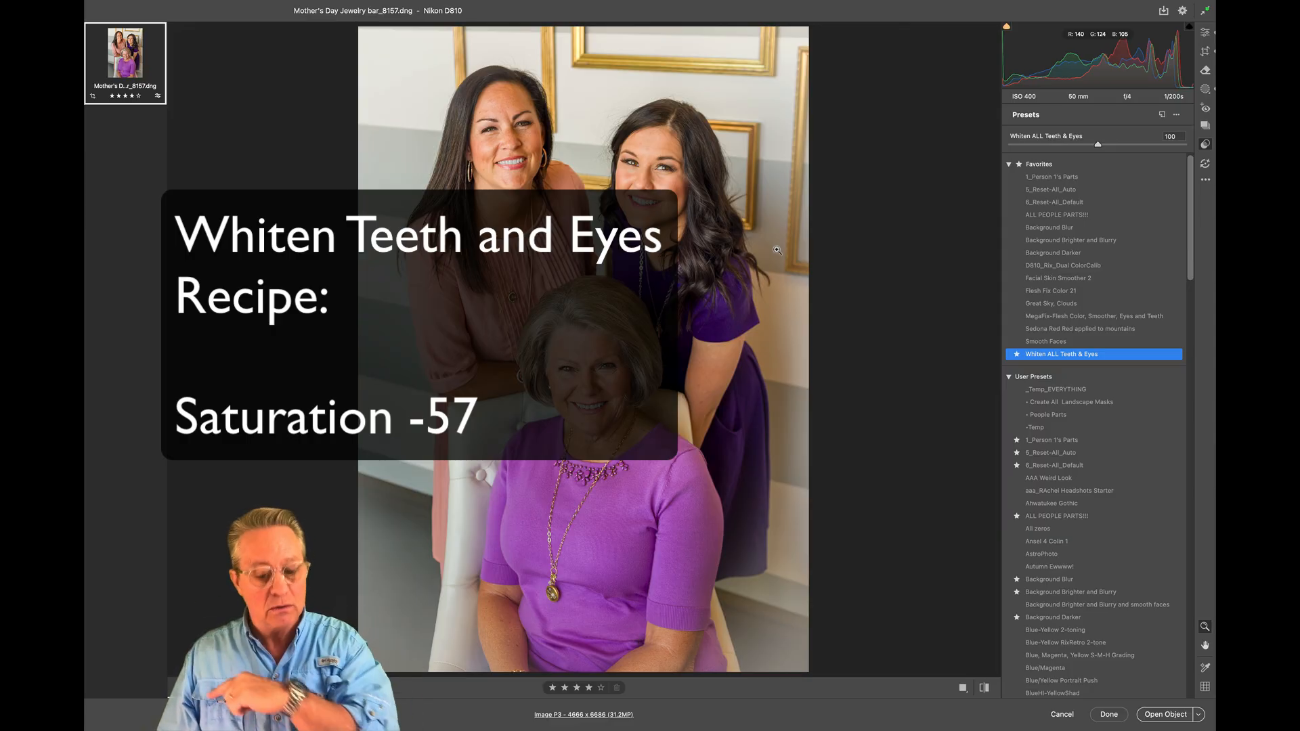
{"action": "key", "text": "k"}
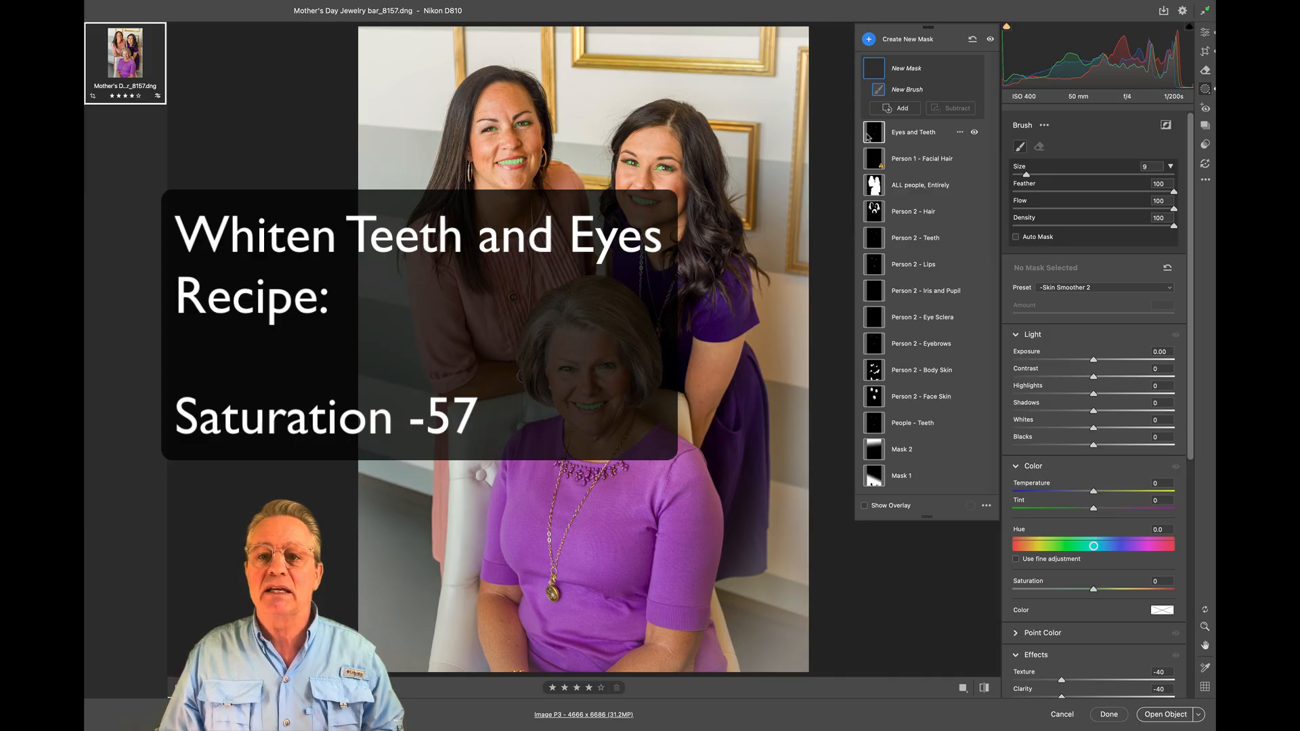
{"action": "left_click", "coordinate": [876, 135]}
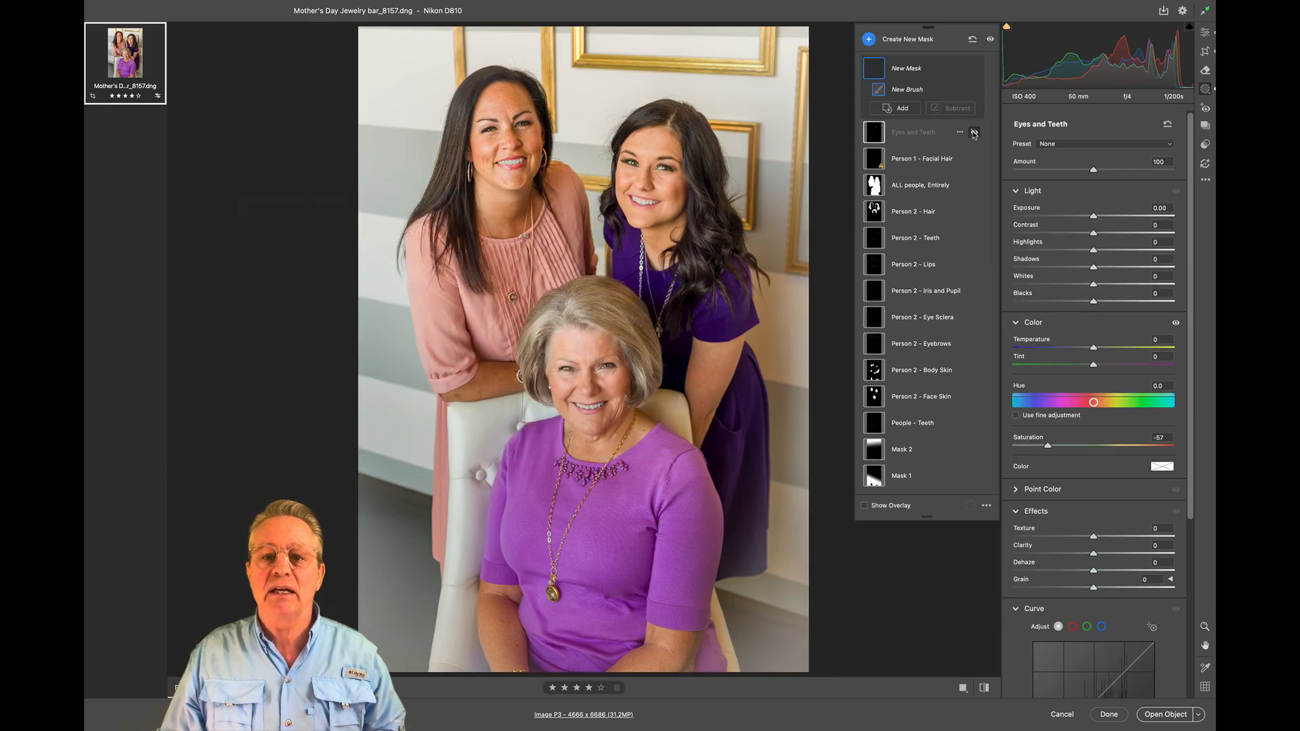
{"action": "left_click", "coordinate": [877, 135]}
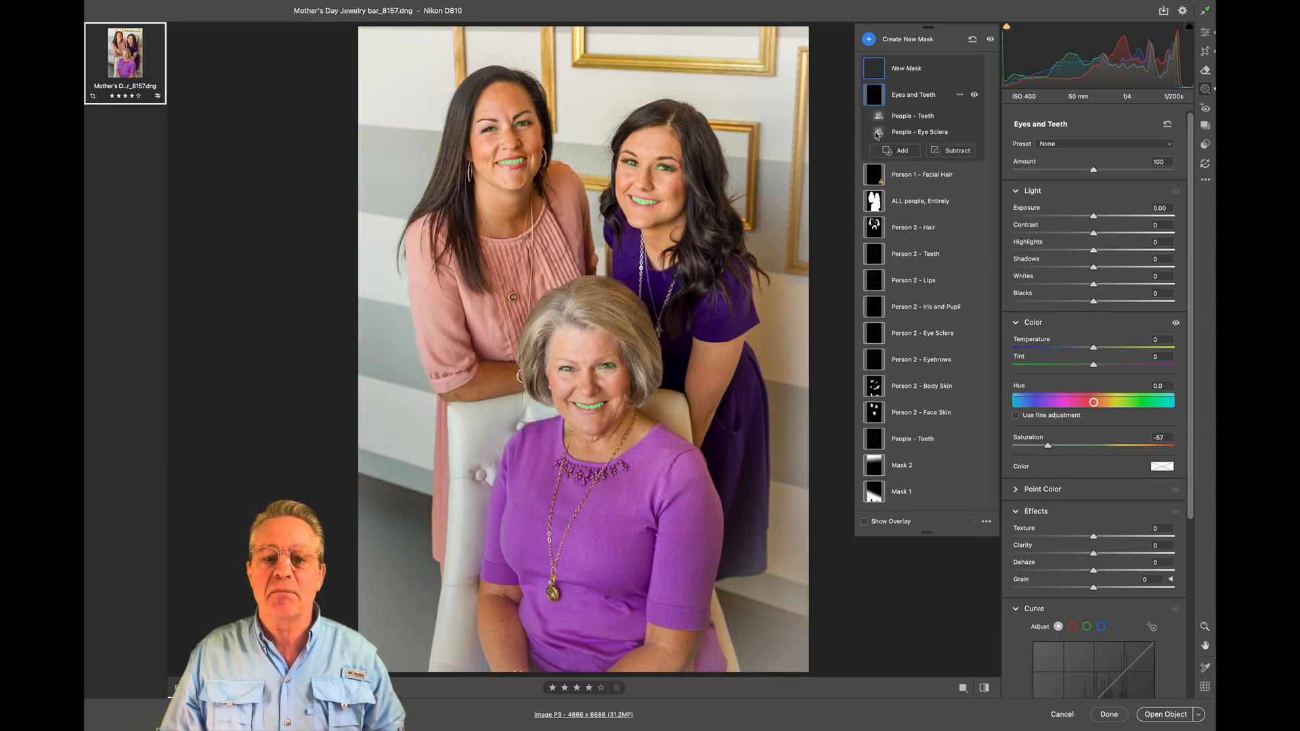
Inspect the Teeth and Eye Sclera components of the Eyes and Teeth mask and examine the mask's Saturation and other adjustments
{"action": "left_click", "coordinate": [878, 134]}
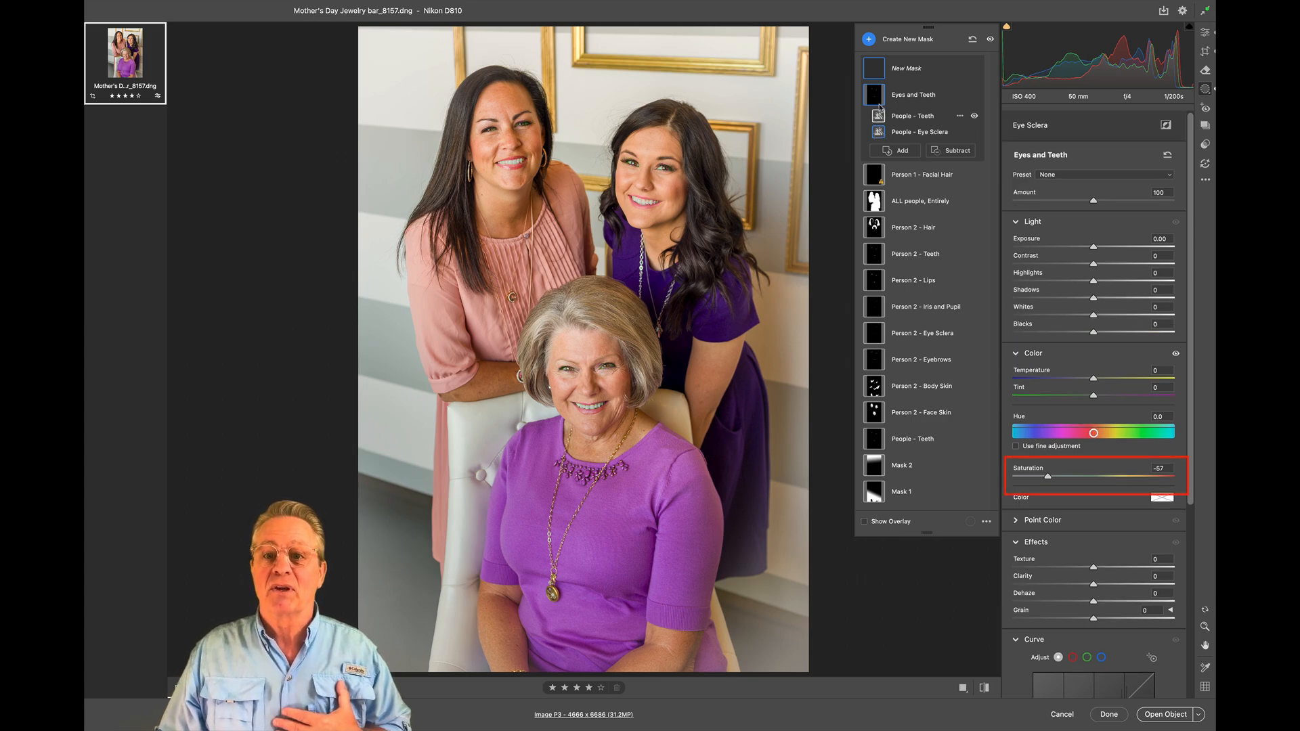
{"action": "left_click", "coordinate": [879, 116]}
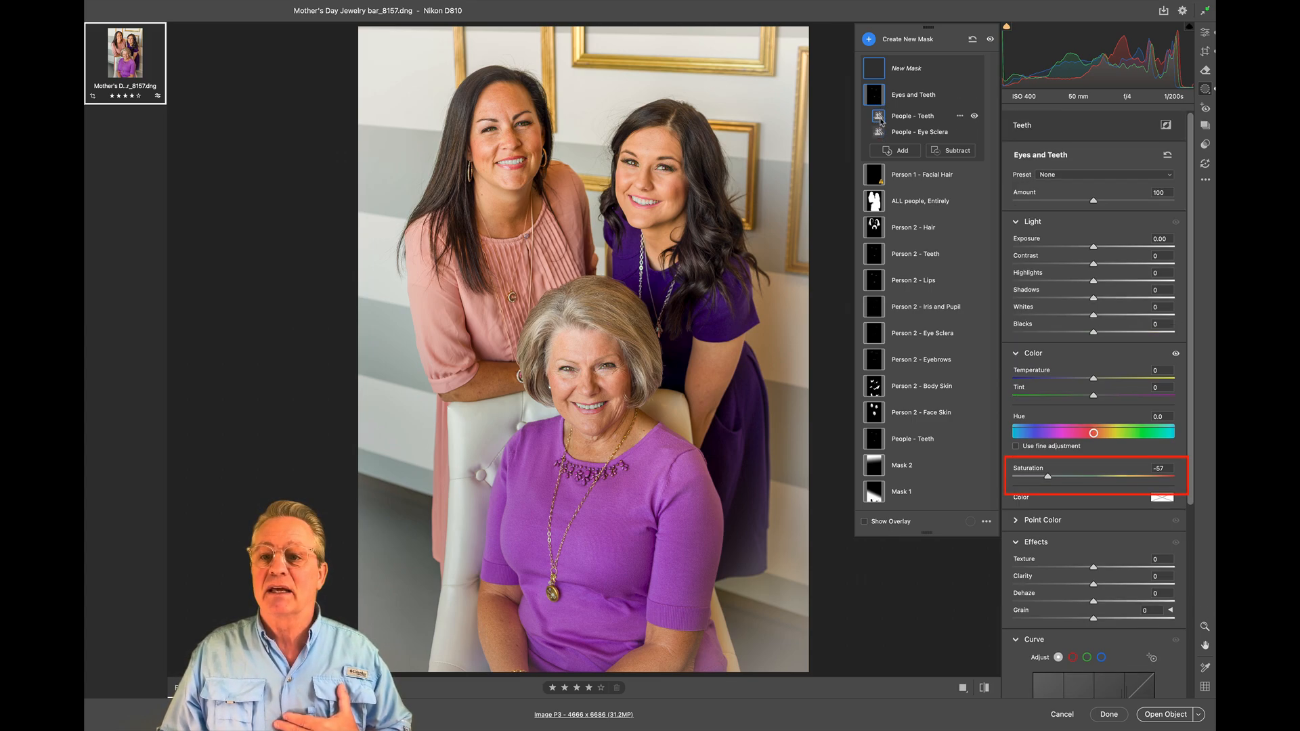
{"action": "left_click", "coordinate": [880, 132]}
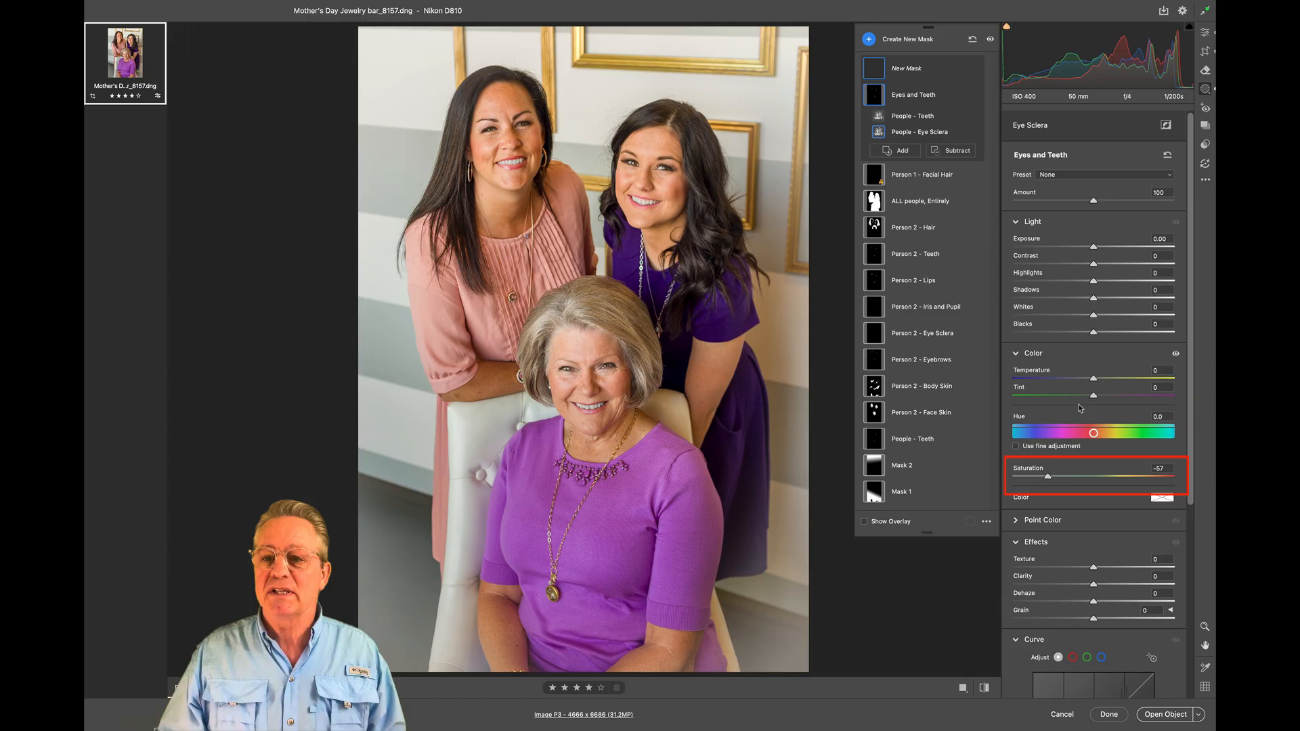
{"action": "scroll", "coordinate": [1085, 486], "scroll_direction": "down", "scroll_amount": 2}
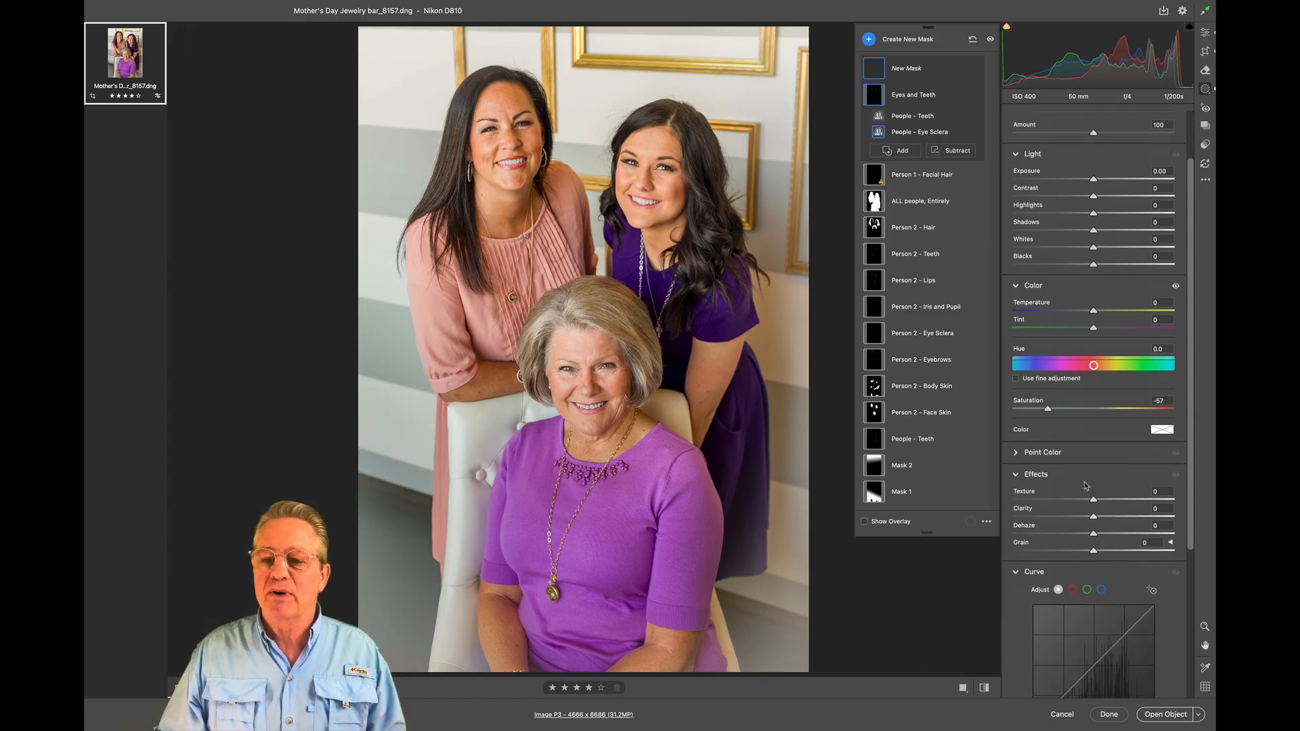
{"action": "scroll", "coordinate": [1085, 485], "scroll_direction": "down", "scroll_amount": 2}
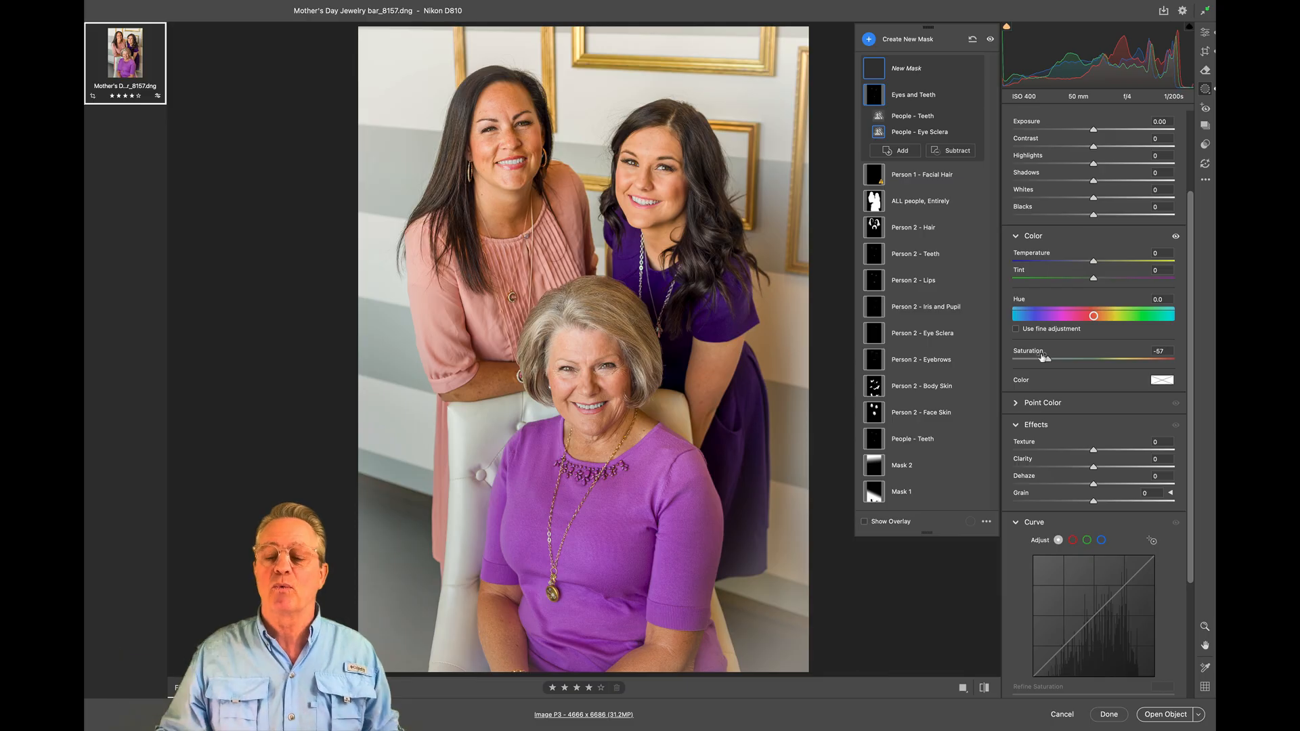
Apply the "Whitened Teeth or eyes" adjustment preset to the Eyes and Teeth mask
{"action": "scroll", "coordinate": [1138, 285], "scroll_direction": "up", "scroll_amount": 4}
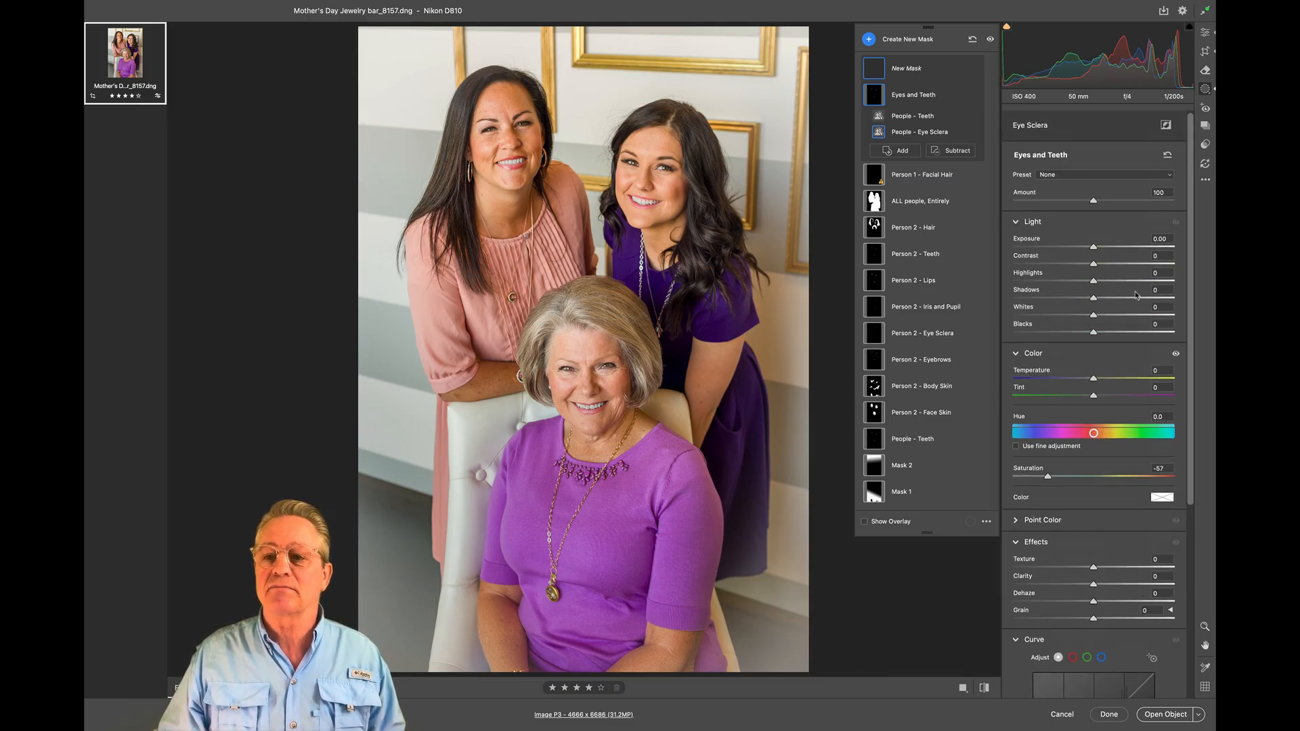
{"action": "left_click", "coordinate": [1100, 175]}
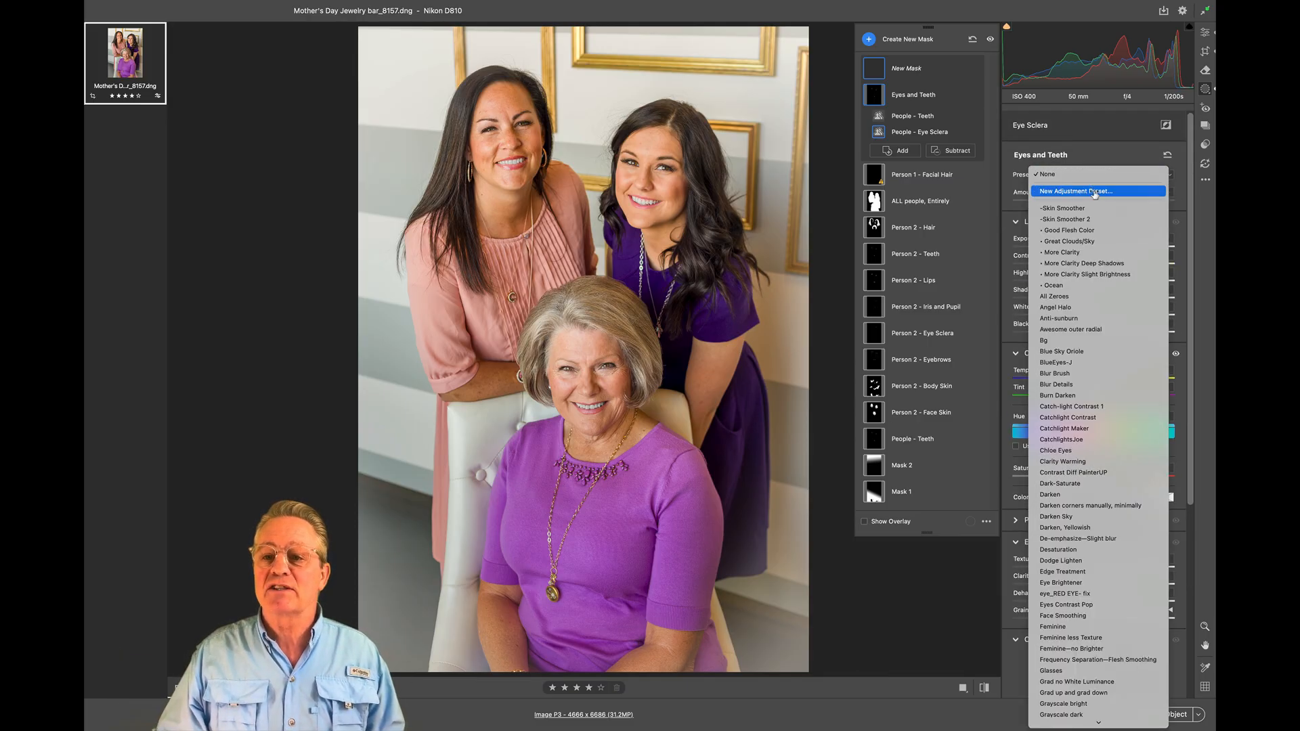
{"action": "scroll", "coordinate": [1097, 231], "scroll_direction": "down", "scroll_amount": 10}
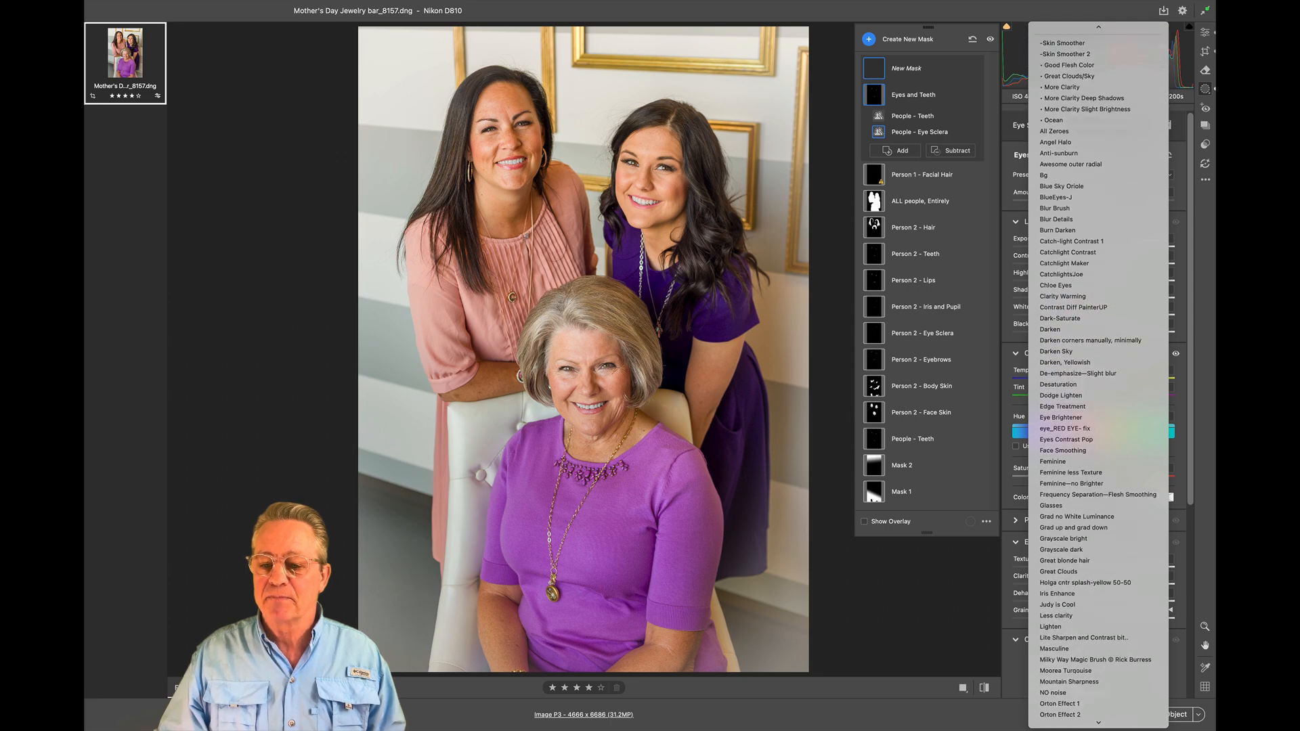
{"action": "scroll", "coordinate": [1084, 434], "scroll_direction": "down", "scroll_amount": 3}
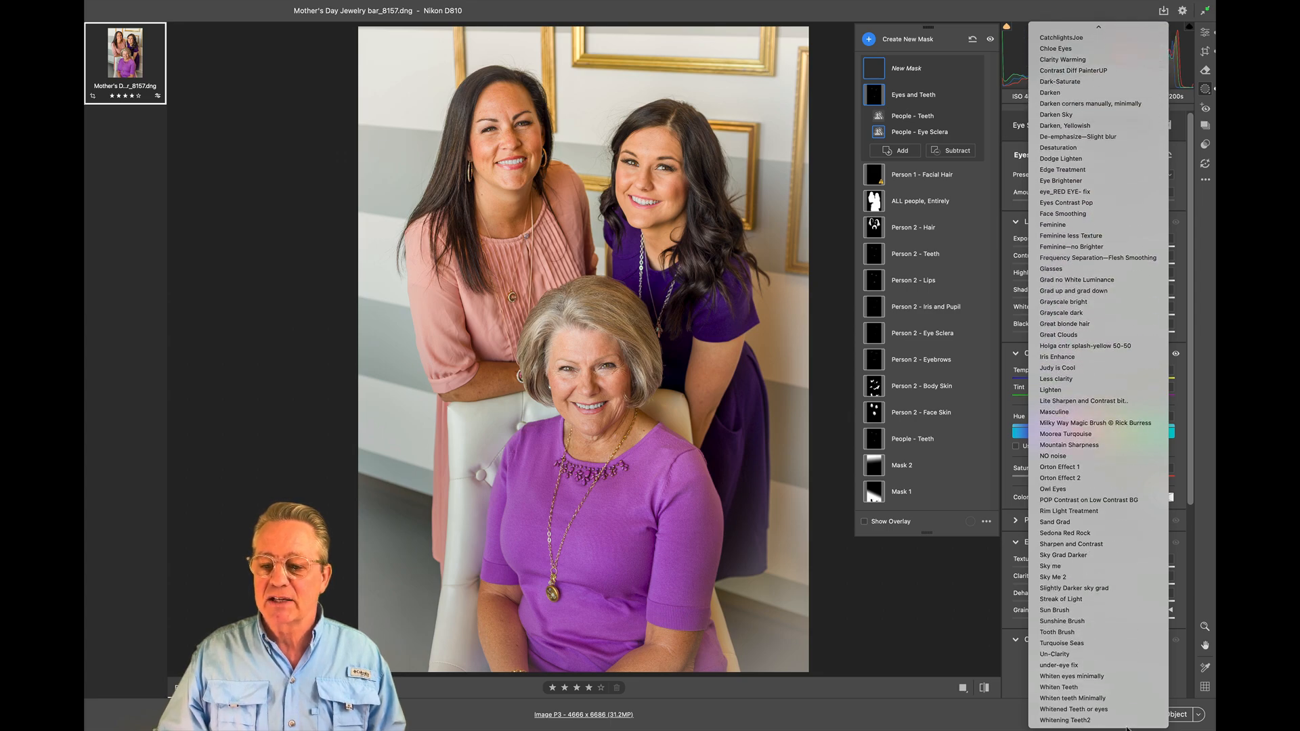
{"action": "left_click", "coordinate": [1078, 709]}
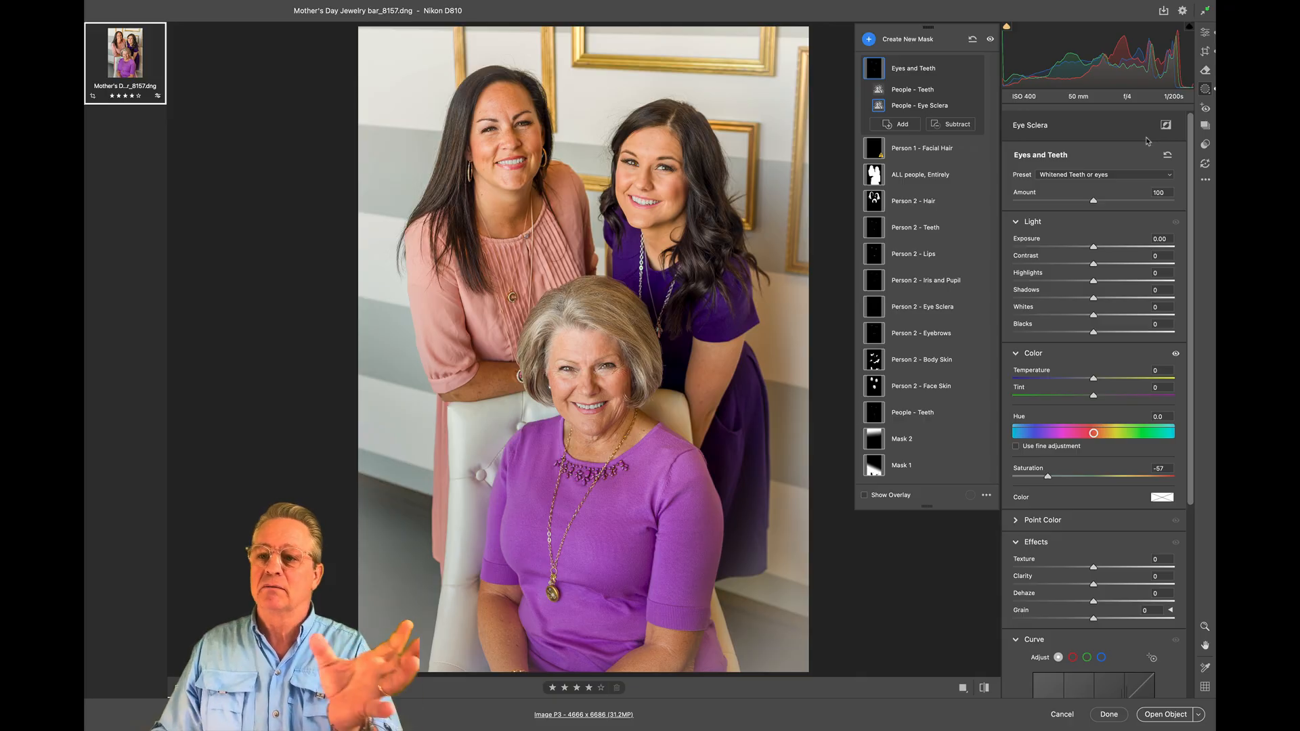
Apply the "Flesh Fix Color 21" favorite preset to the group photo and select its ALL Skin mask
{"action": "left_click", "coordinate": [1205, 145]}
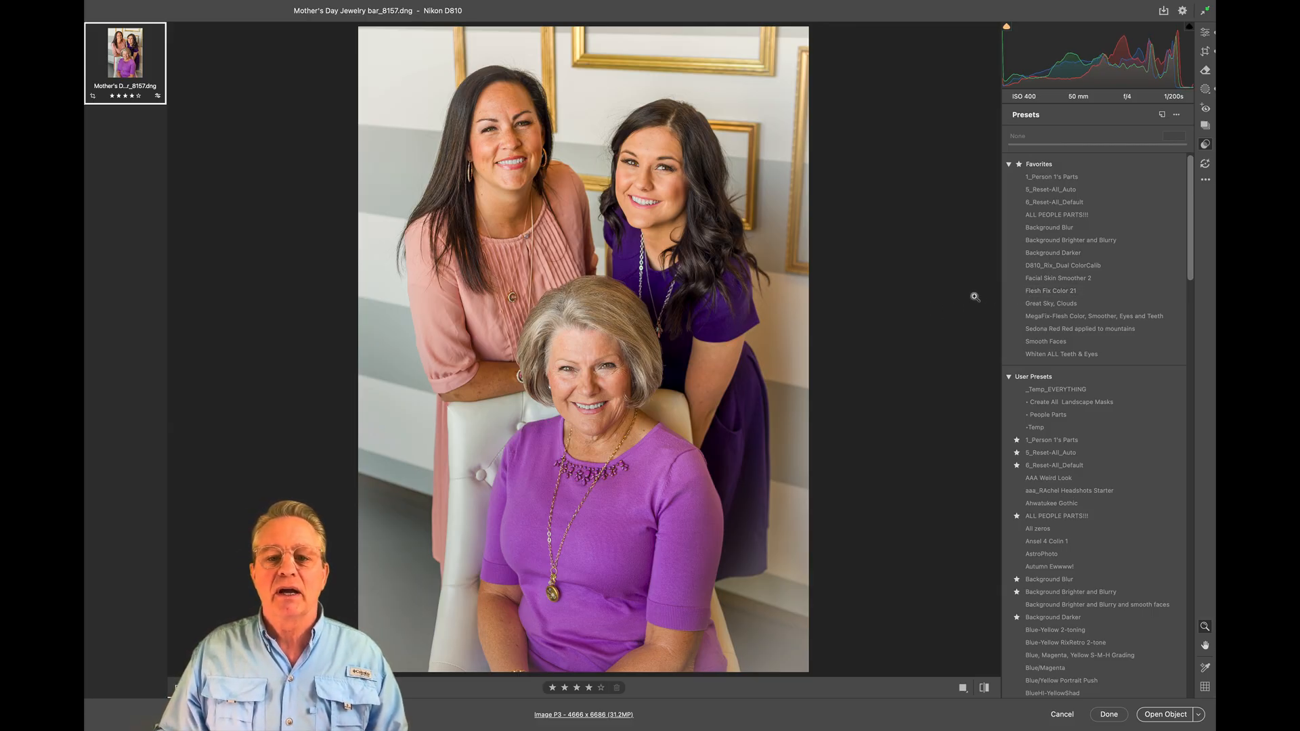
{"action": "left_click", "coordinate": [1034, 295]}
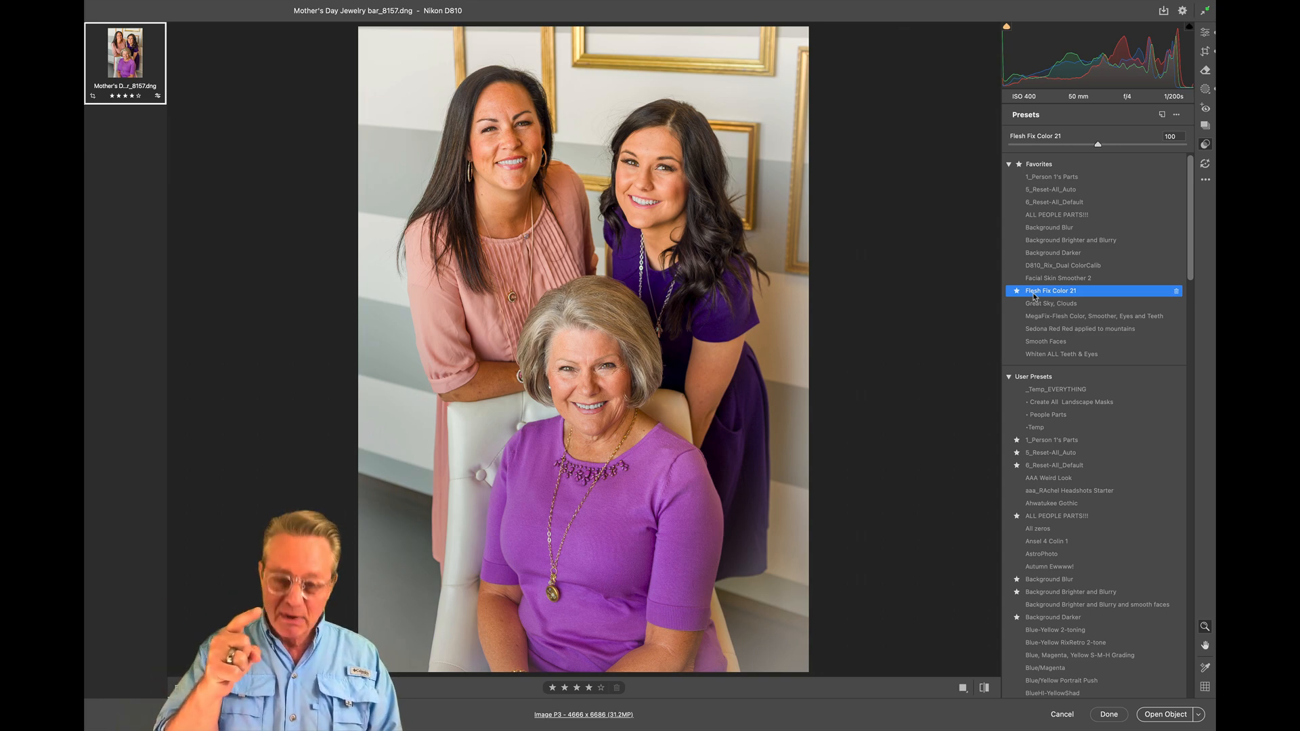
{"action": "key", "text": "k"}
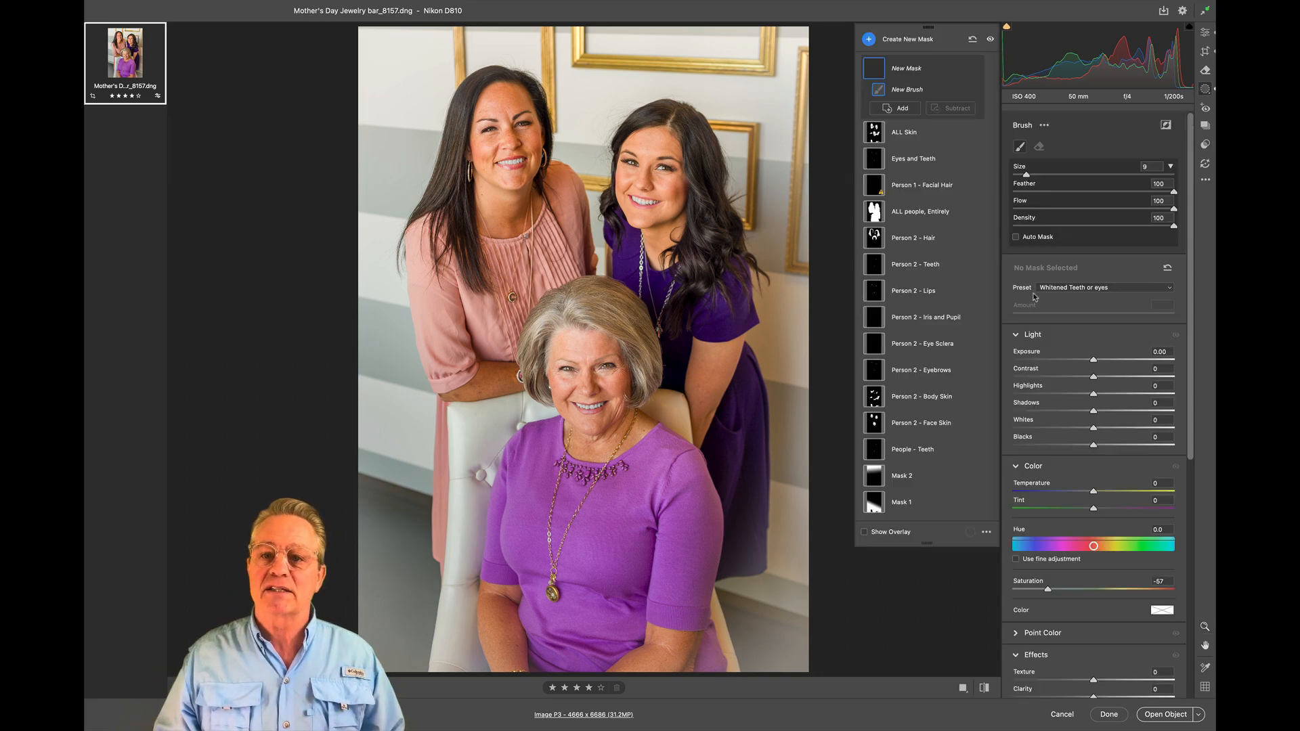
{"action": "mouse_move", "coordinate": [876, 135]}
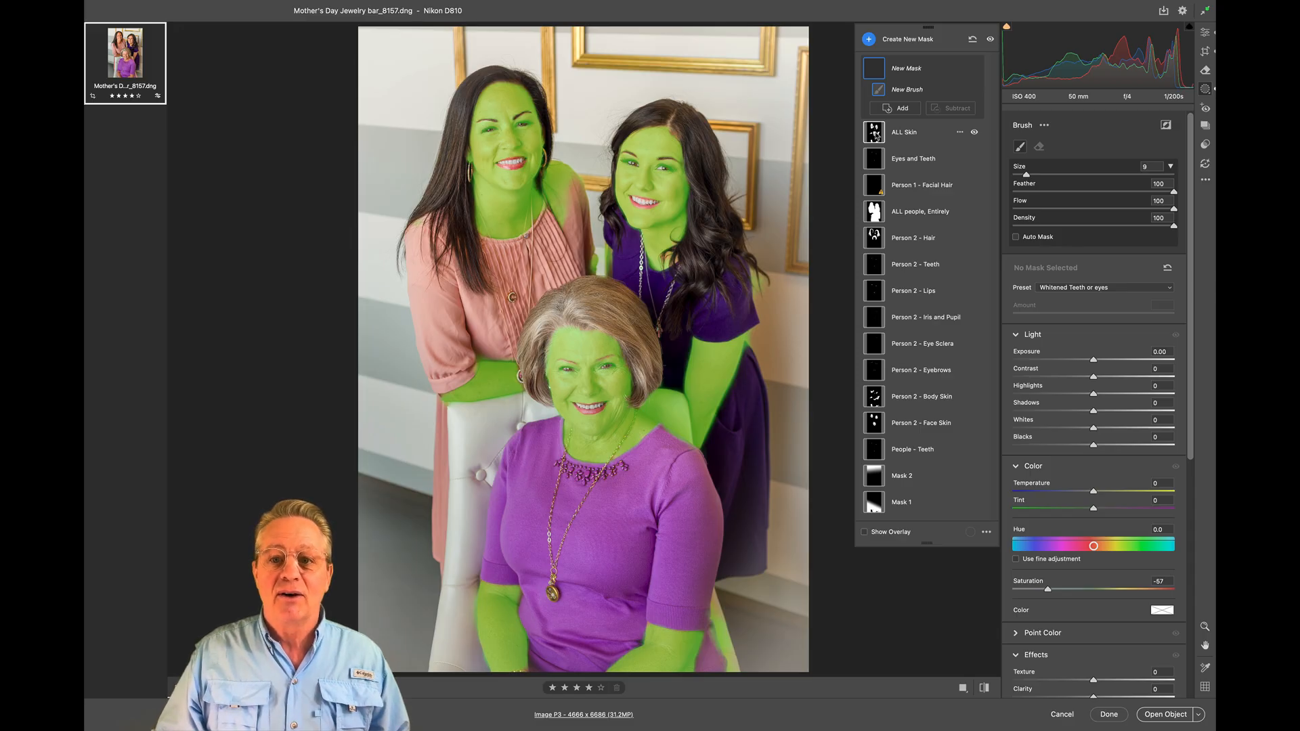
{"action": "left_click", "coordinate": [876, 136]}
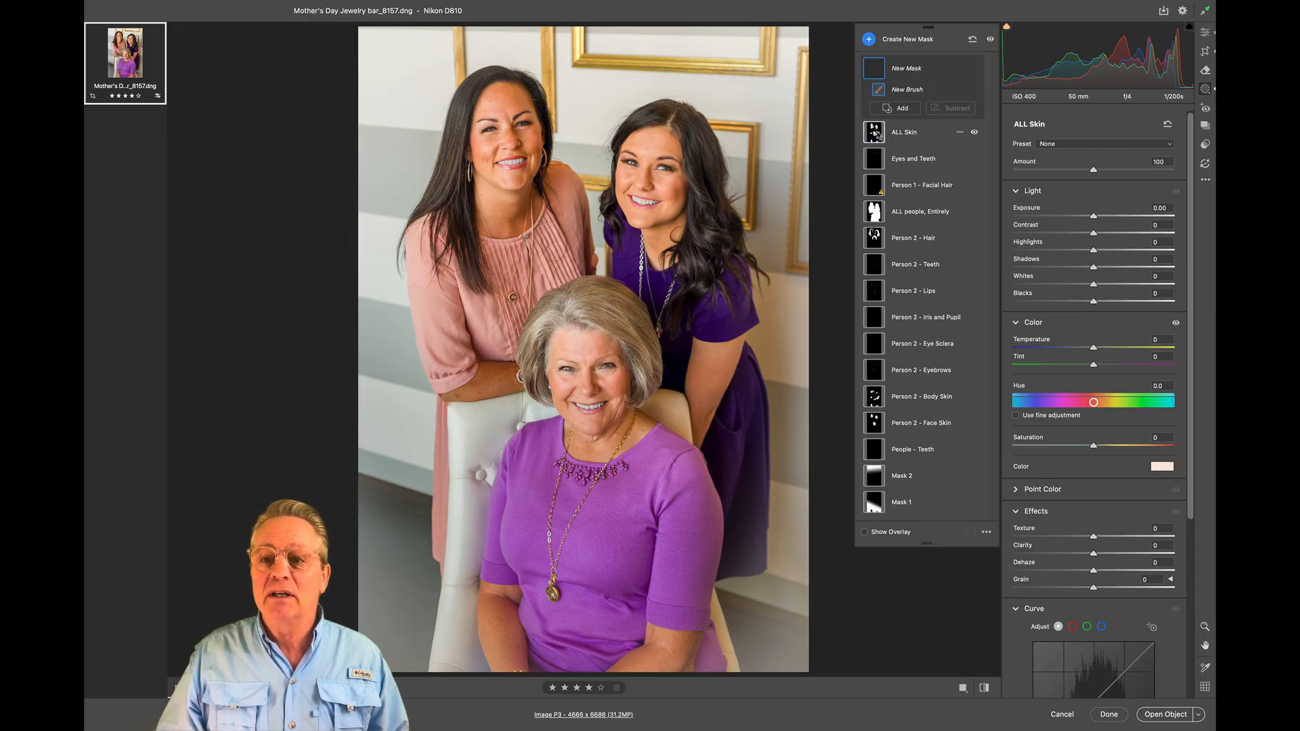
{"action": "left_click", "coordinate": [877, 134]}
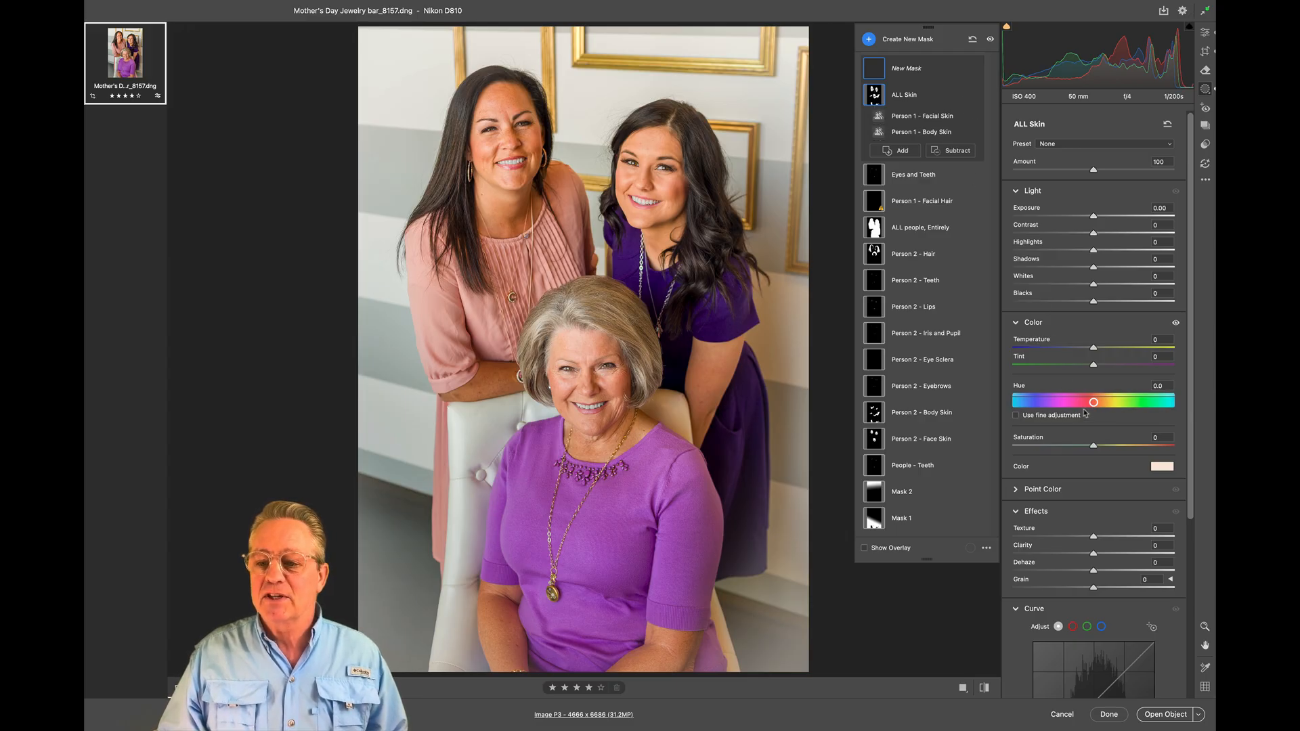
Review the ALL Skin mask's adjustments and set the hue of its color tint to 21
{"action": "scroll", "coordinate": [1086, 421], "scroll_direction": "down", "scroll_amount": 5}
{"action": "scroll", "coordinate": [1087, 421], "scroll_direction": "up", "scroll_amount": 5}
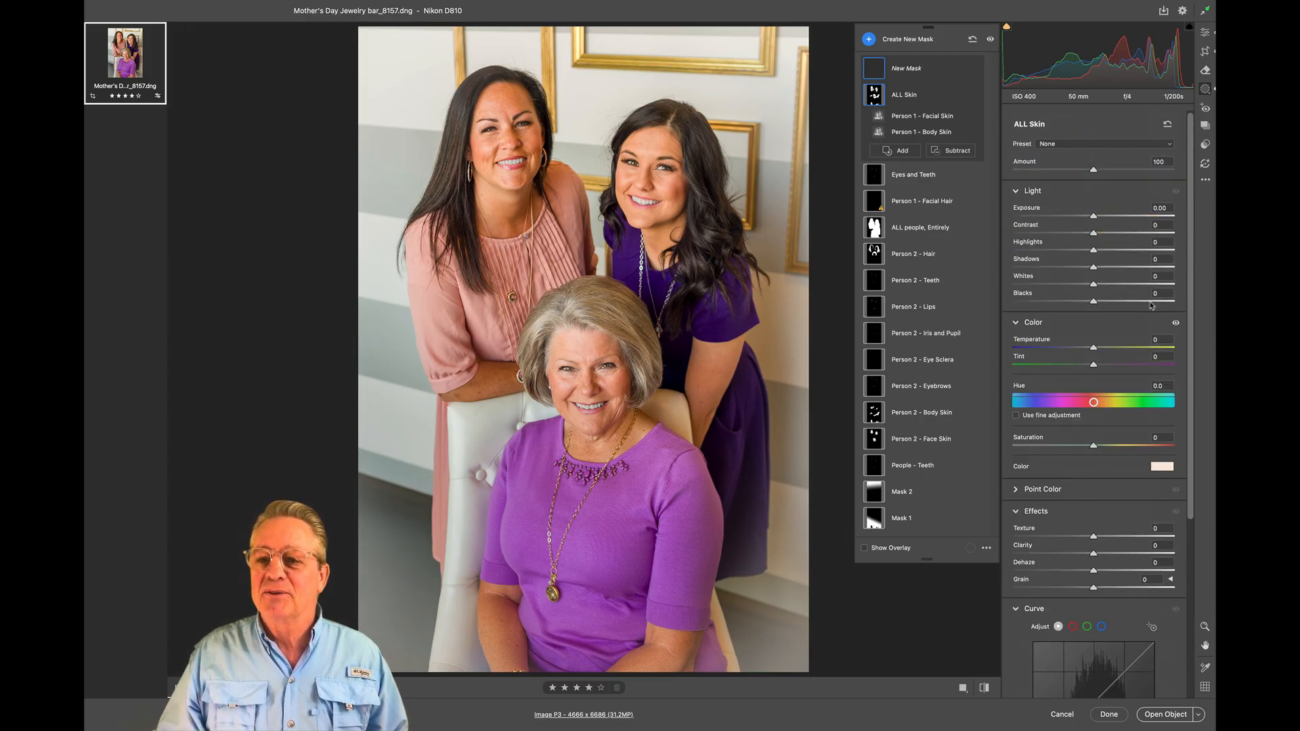
{"action": "scroll", "coordinate": [1160, 290], "scroll_direction": "down", "scroll_amount": 8}
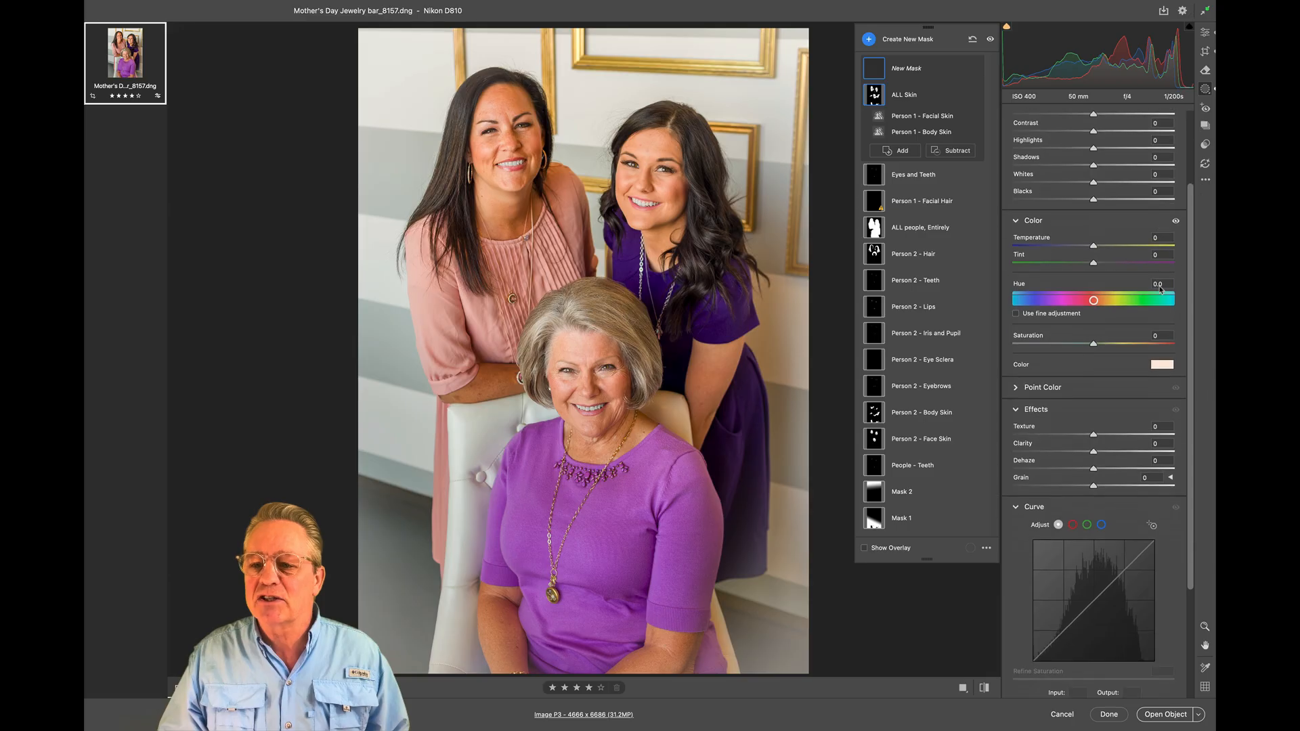
{"action": "scroll", "coordinate": [1160, 290], "scroll_direction": "up", "scroll_amount": 8}
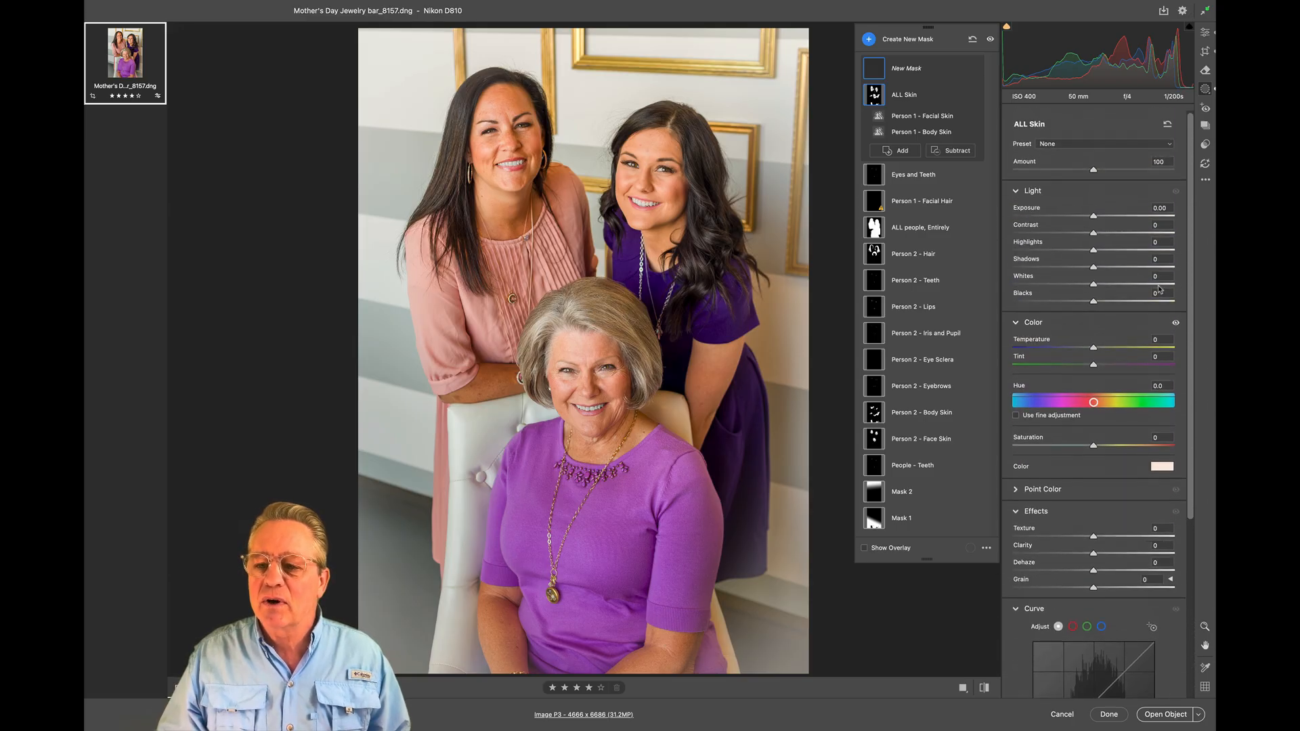
{"action": "scroll", "coordinate": [1140, 275], "scroll_direction": "down", "scroll_amount": 3}
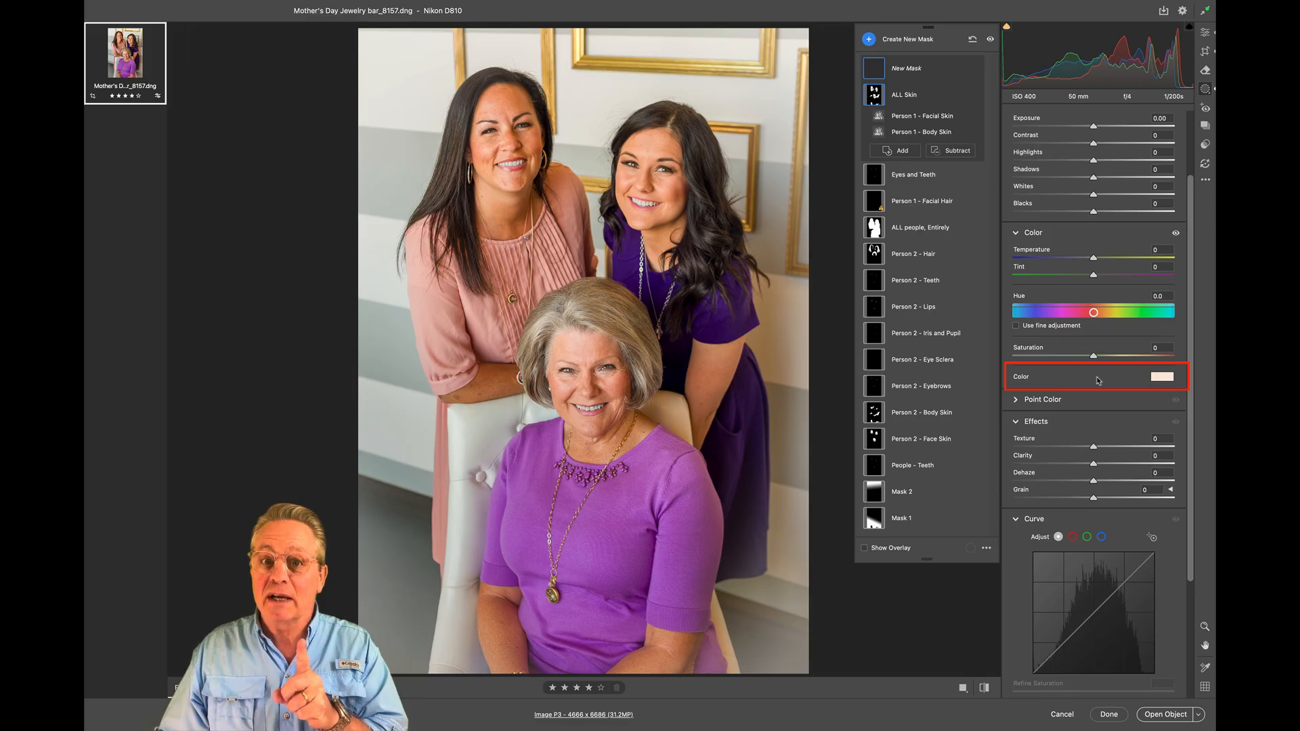
{"action": "left_click", "coordinate": [1162, 377]}
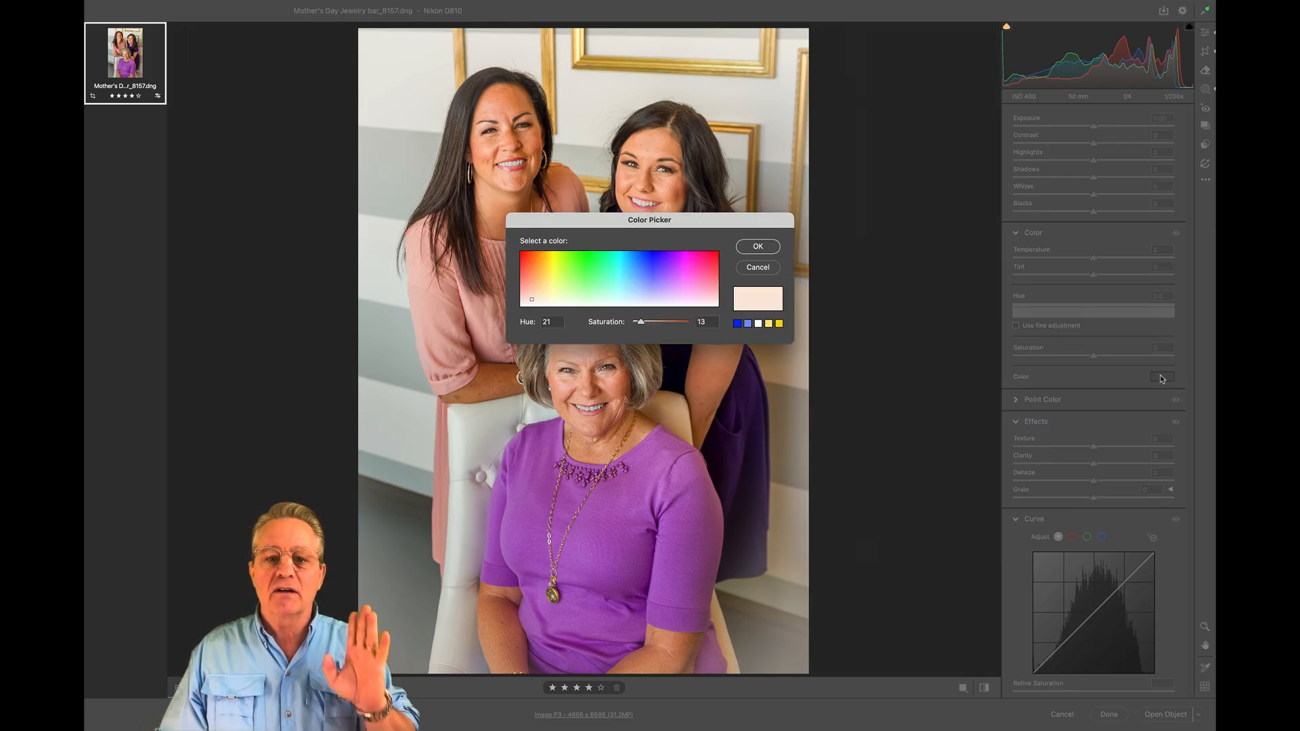
{"action": "double_click", "coordinate": [555, 323]}
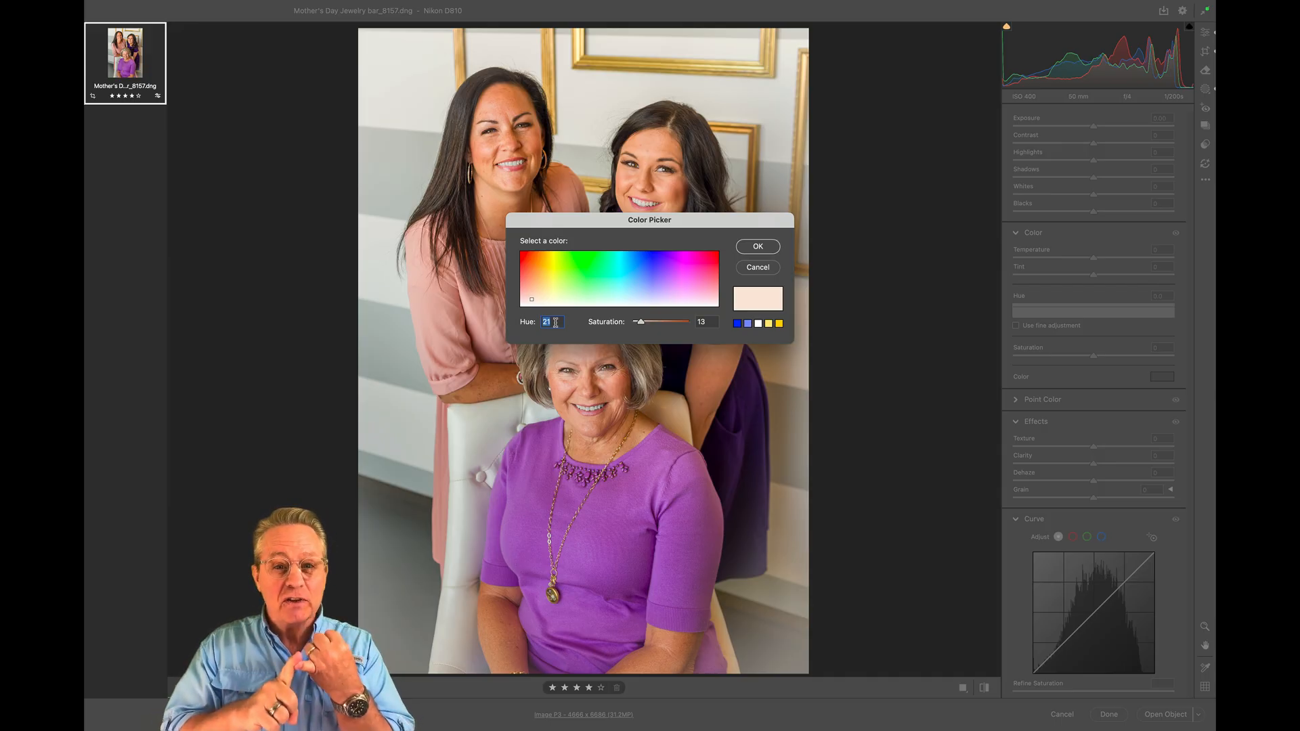
{"action": "type", "text": "21"}
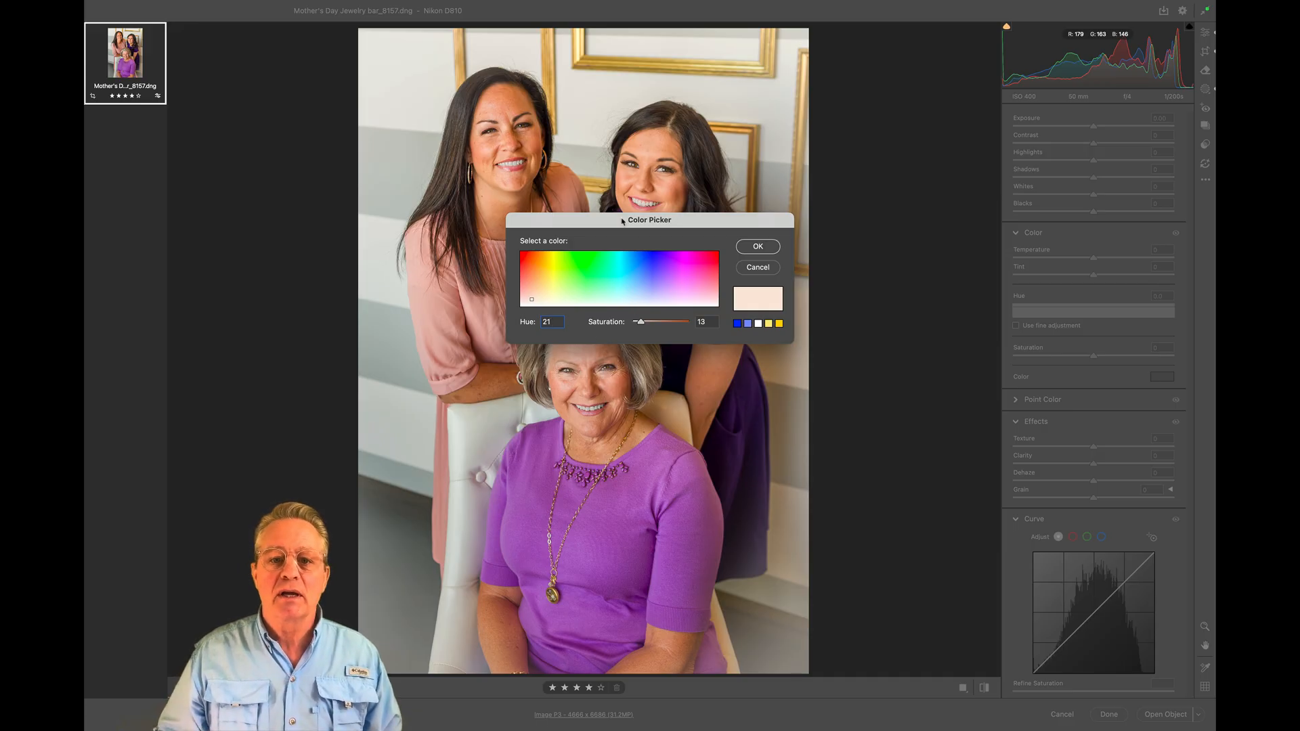
Try the skin tint at saturation 100 and 0, and set its saturation to 13
{"action": "left_click_drag", "start_coordinate": [624, 225], "coordinate": [785, 292]}
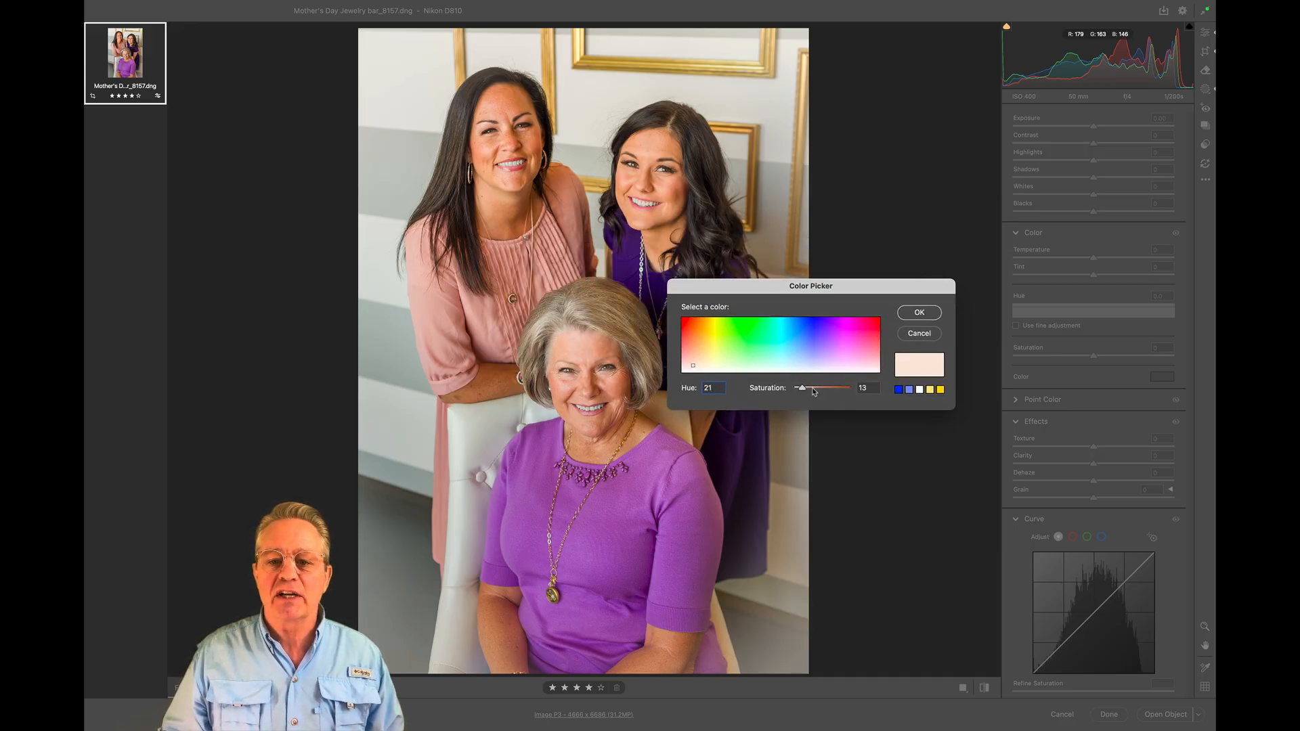
{"action": "left_click_drag", "start_coordinate": [803, 389], "coordinate": [857, 394]}
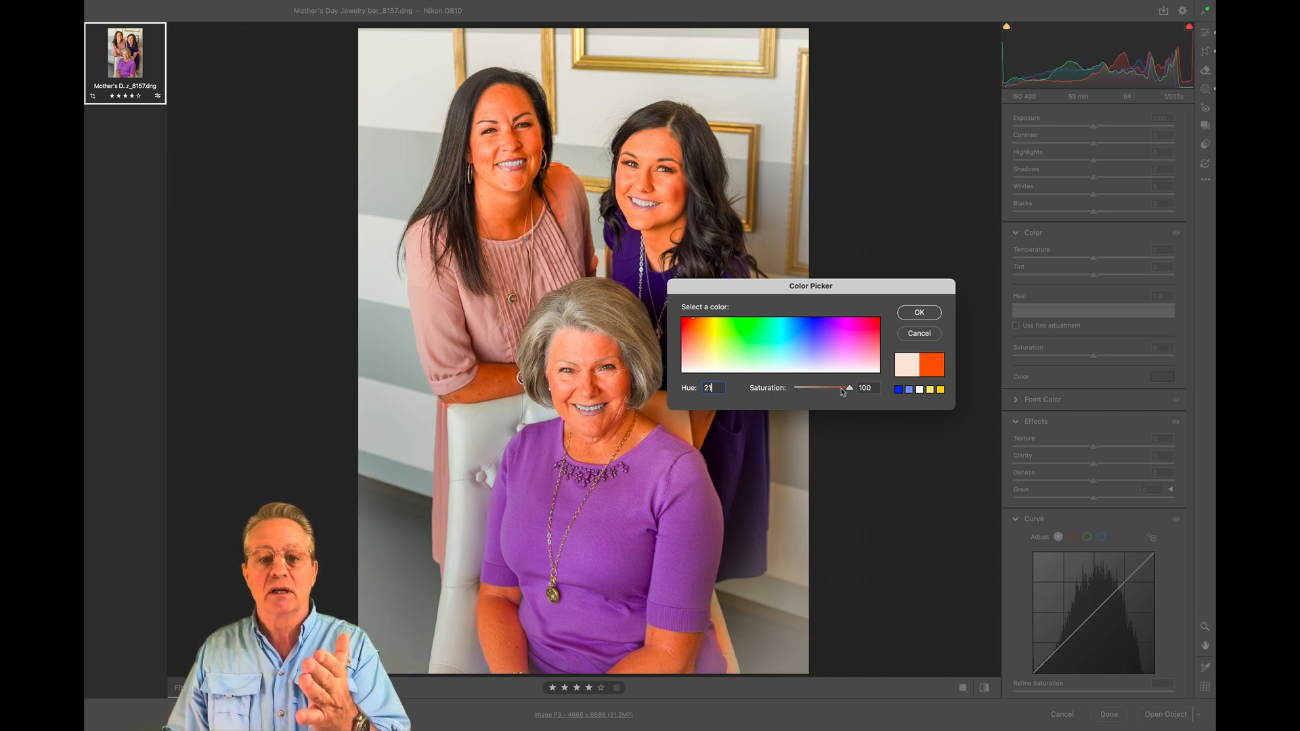
{"action": "left_click_drag", "start_coordinate": [848, 390], "coordinate": [789, 391]}
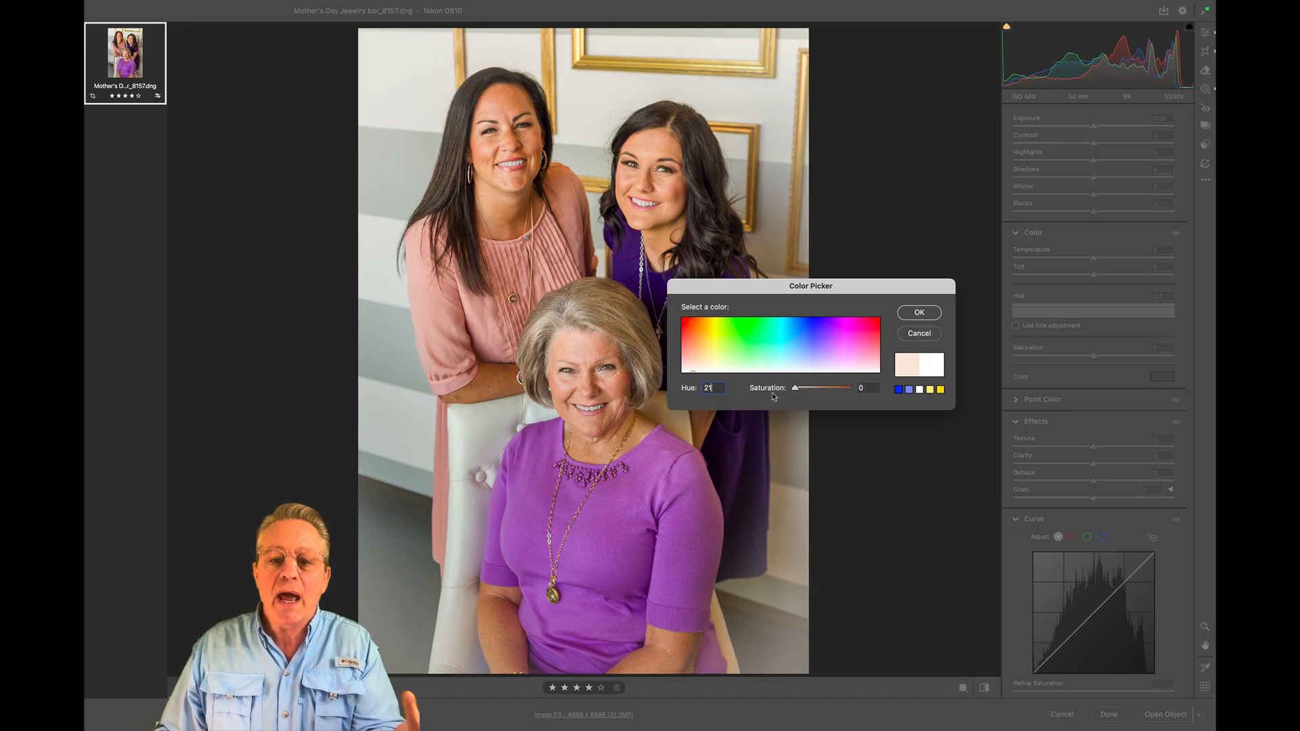
{"action": "left_click_drag", "start_coordinate": [791, 391], "coordinate": [801, 390]}
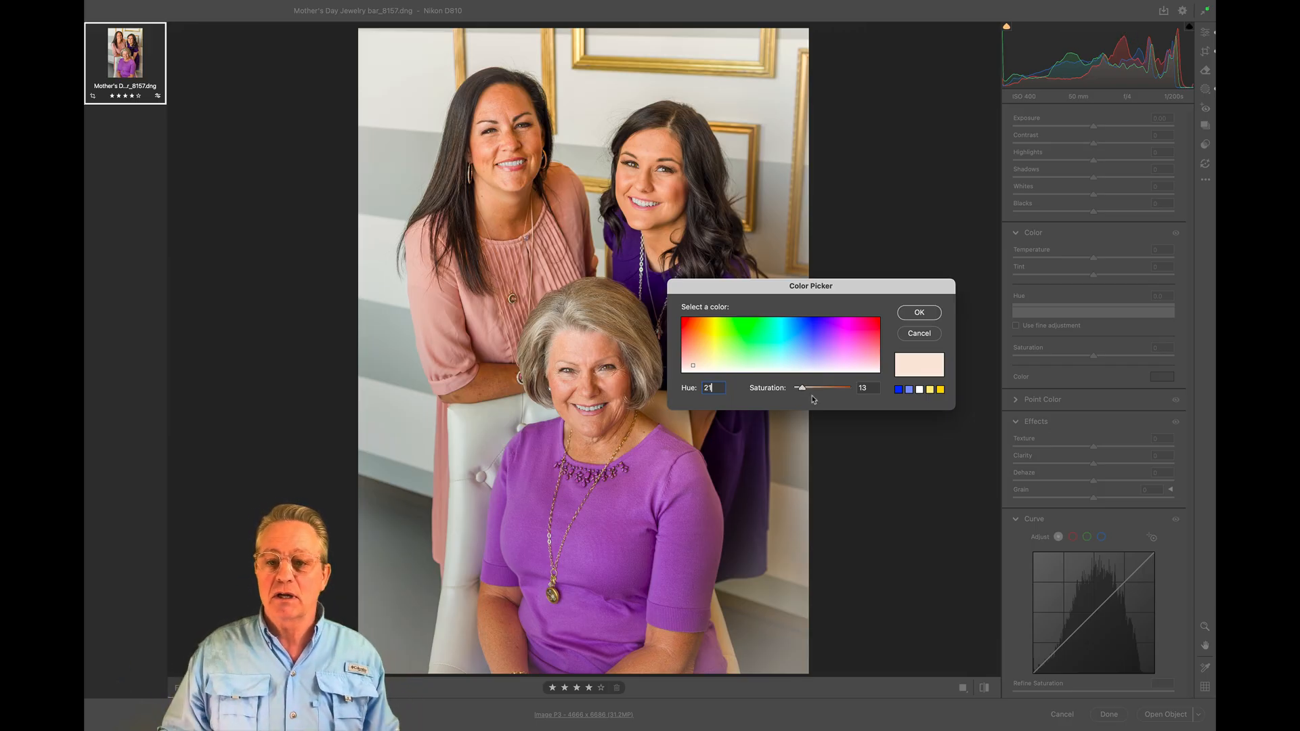
{"action": "left_click", "coordinate": [921, 316]}
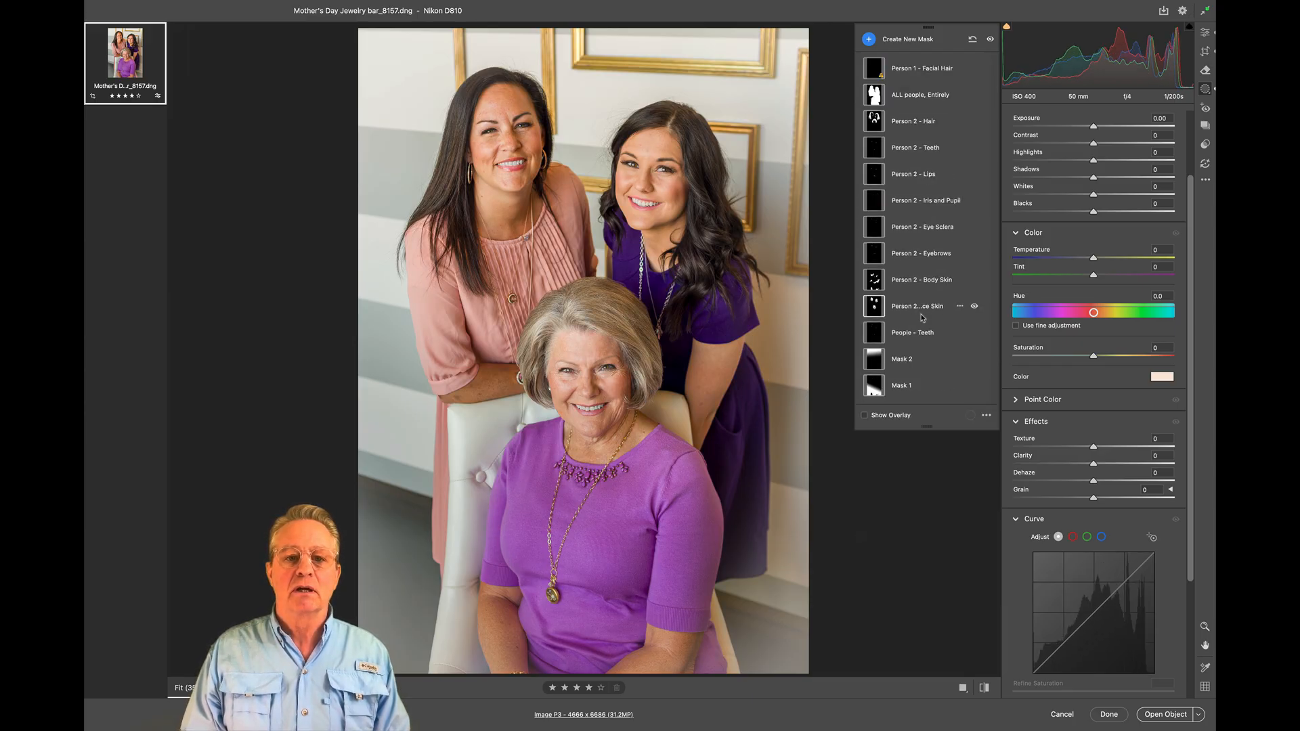
Compare the group photo with and without the flesh color fix by repeatedly undoing and redoing it
{"action": "key", "text": "super+shift+z"}
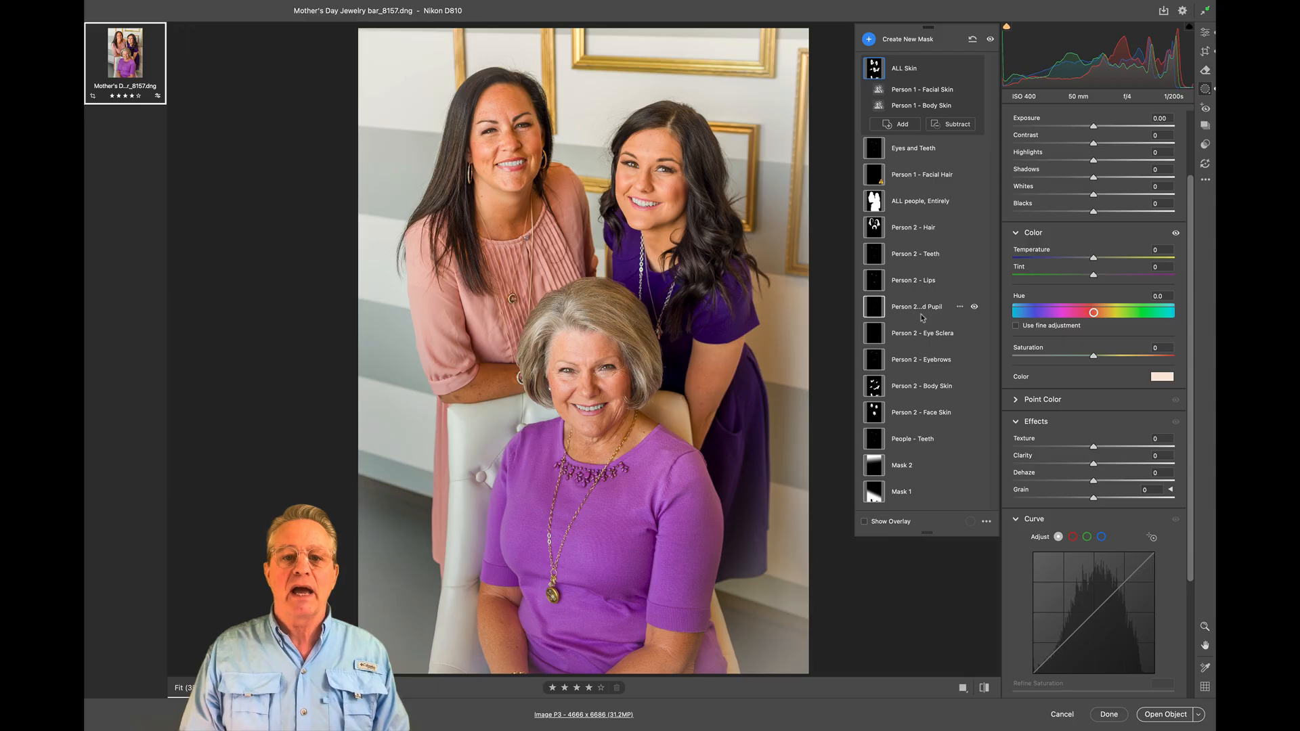
{"action": "key", "text": "super+z"}
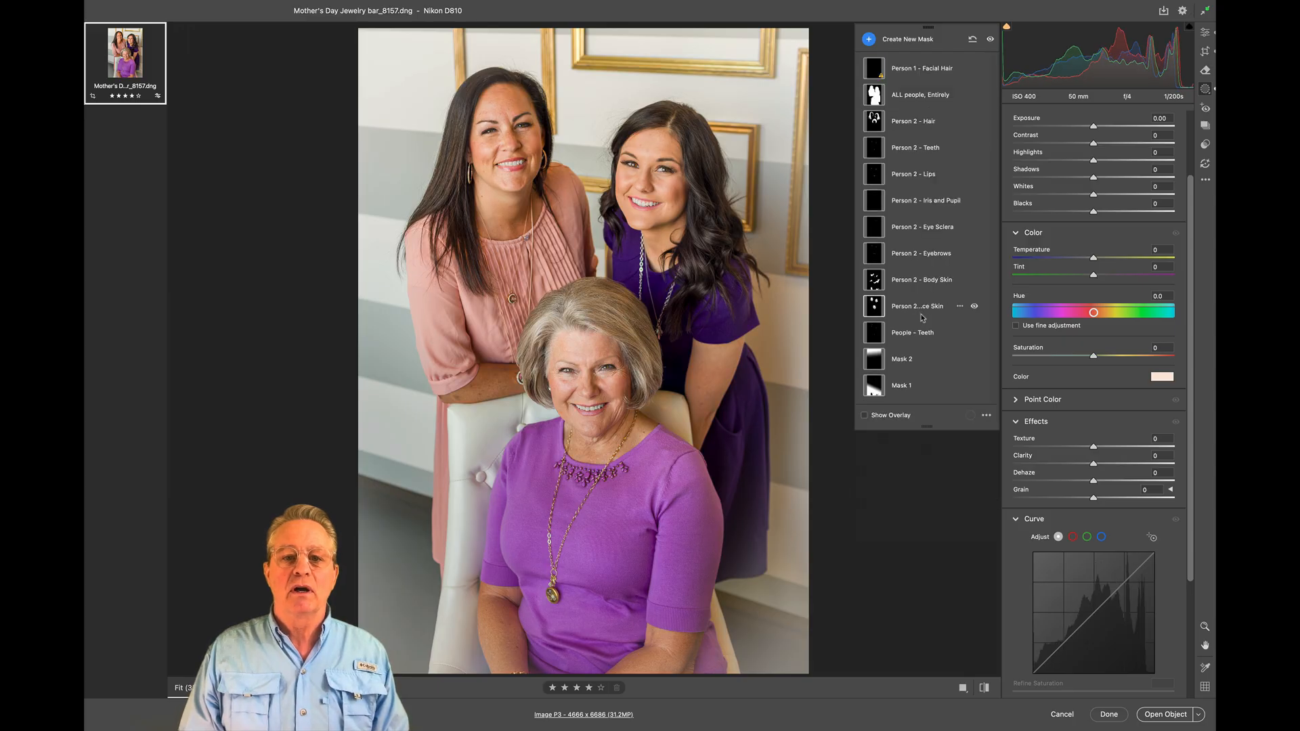
{"action": "key", "text": "super+shift+z"}
{"action": "key", "text": "super+z"}
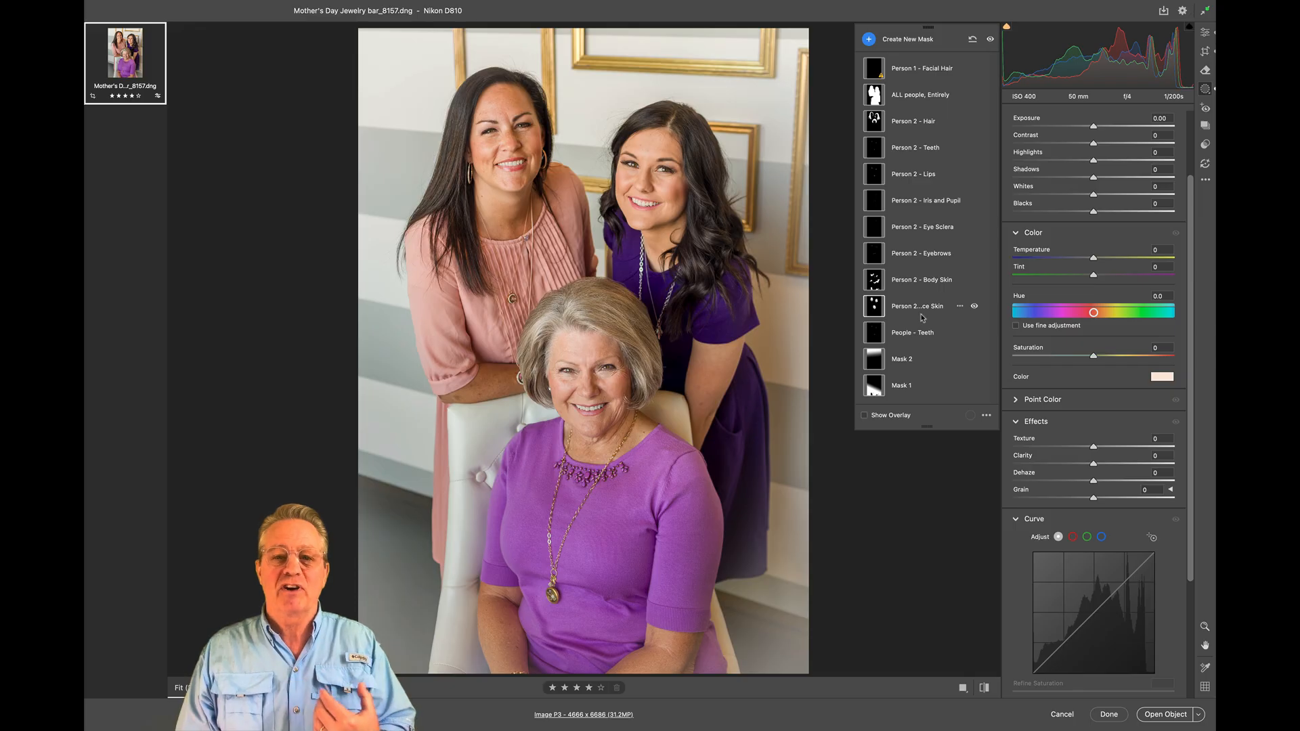
{"action": "key", "text": "super+shift+z"}
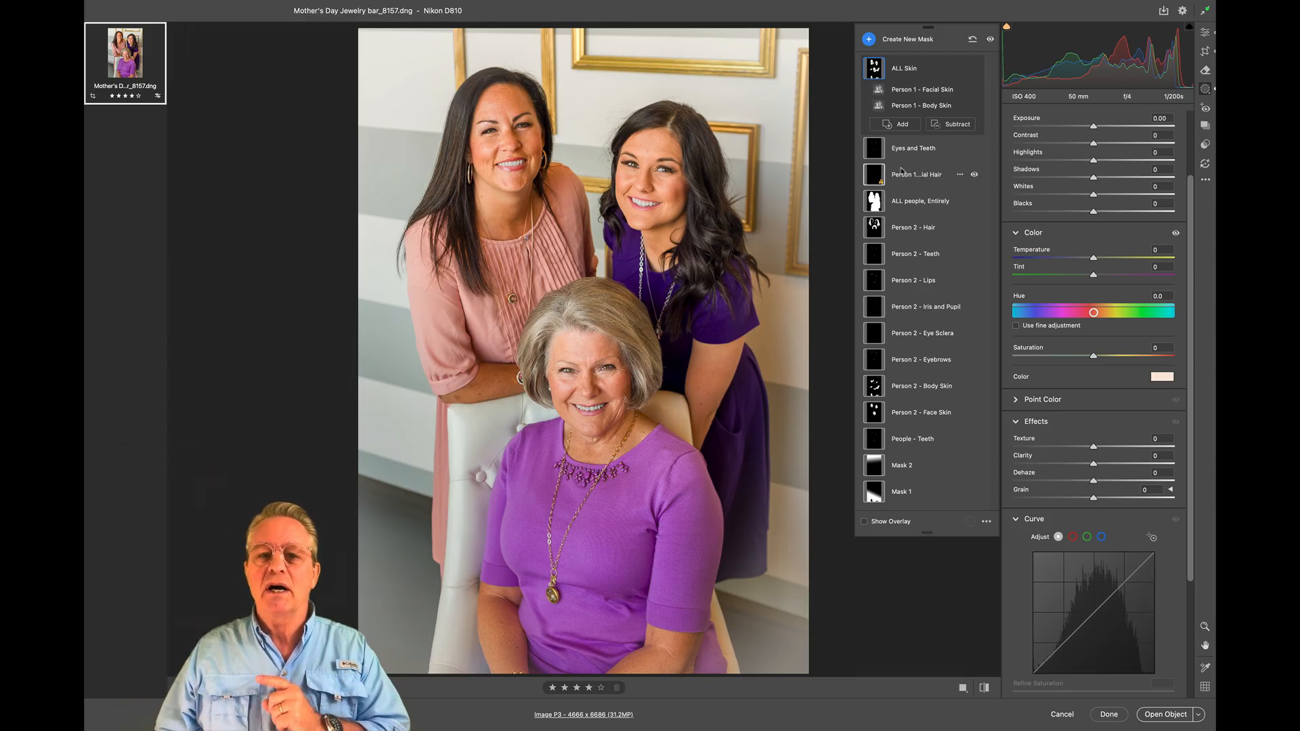
Apply the "Facial Skin Smoother 2" and "Whiten ALL Teeth & Eyes" favorite presets to the group photo
{"action": "left_click", "coordinate": [1205, 145]}
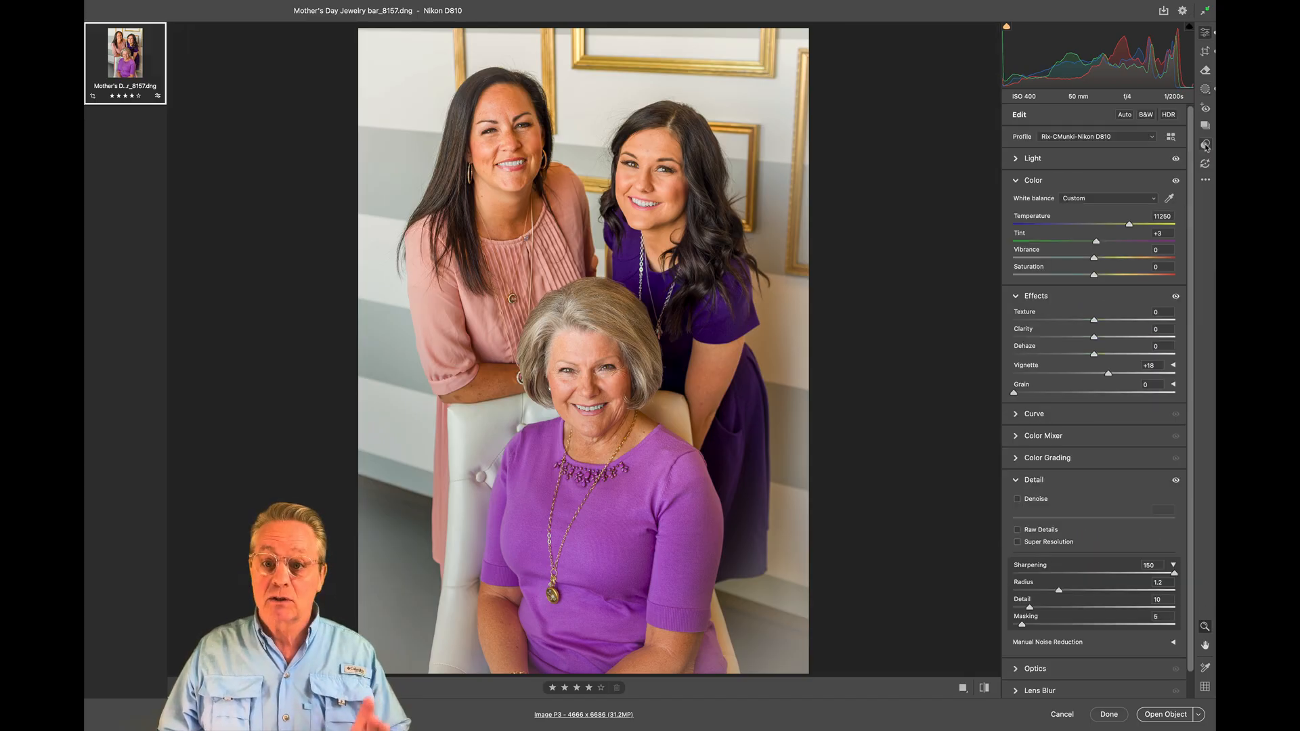
{"action": "left_click", "coordinate": [1205, 145]}
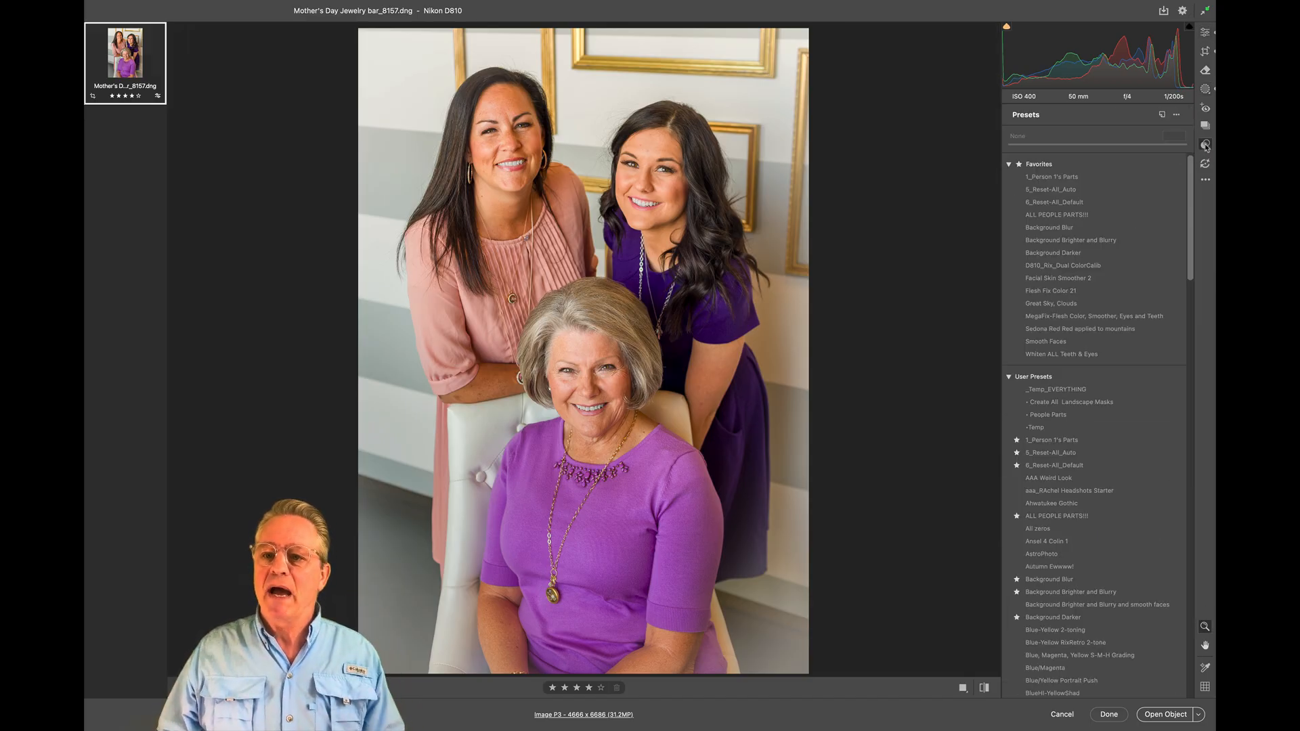
{"action": "left_click", "coordinate": [1039, 283]}
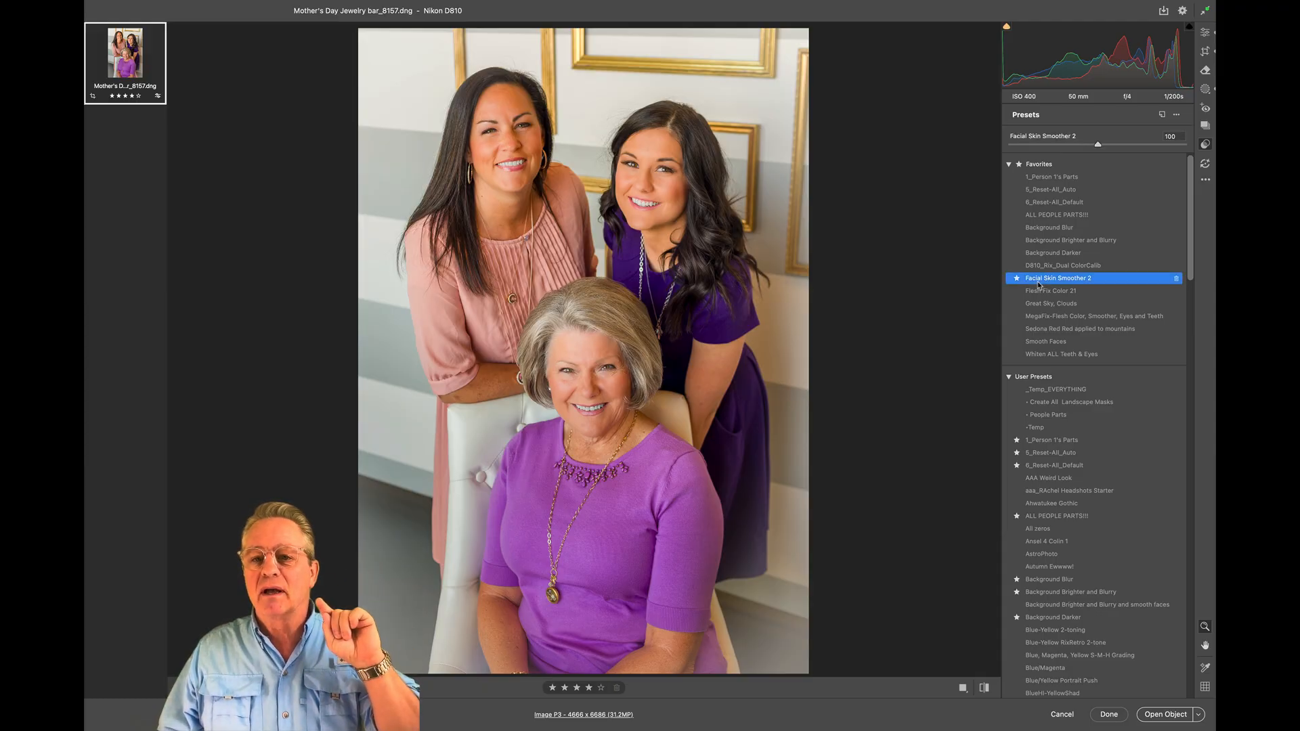
{"action": "left_click", "coordinate": [1047, 356]}
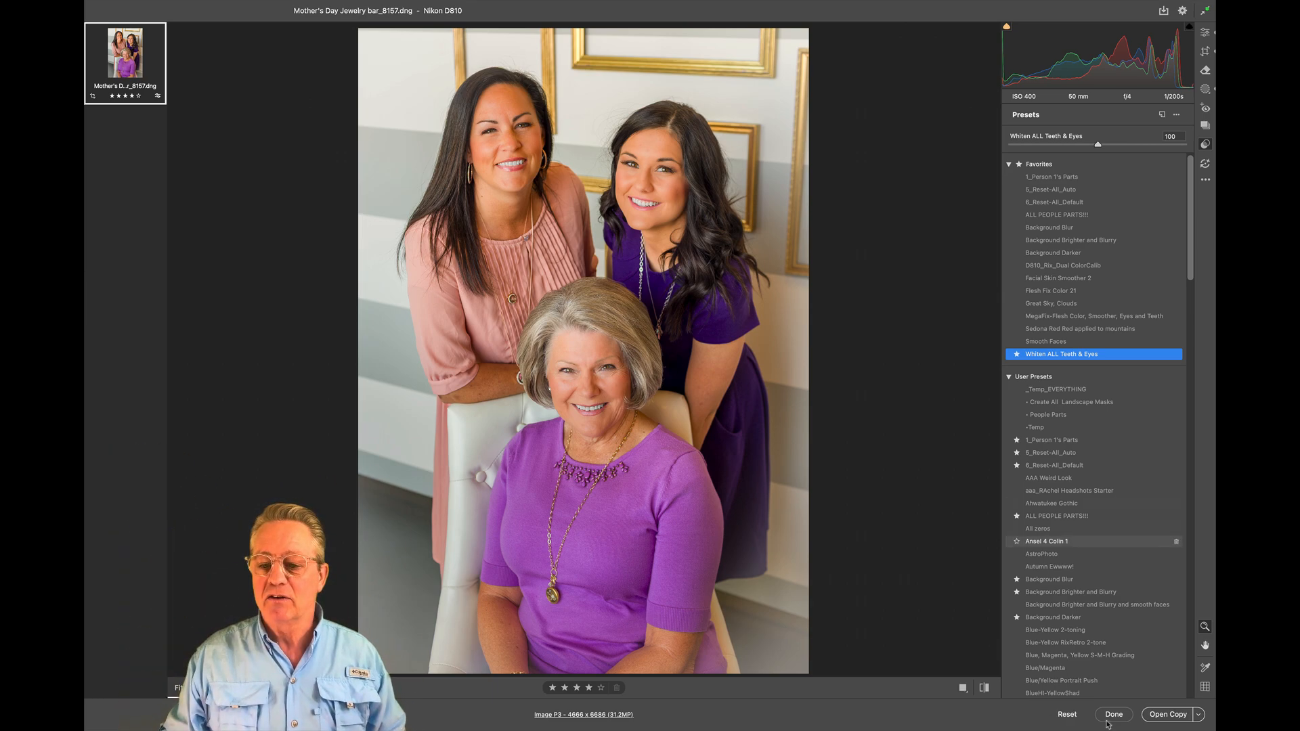
Reset the group photo's edits from this session and apply the "MegaFix-Flesh Color, Smoother, Eyes and Teeth" favorite preset
{"action": "left_click", "coordinate": [1075, 717], "text": "alt"}
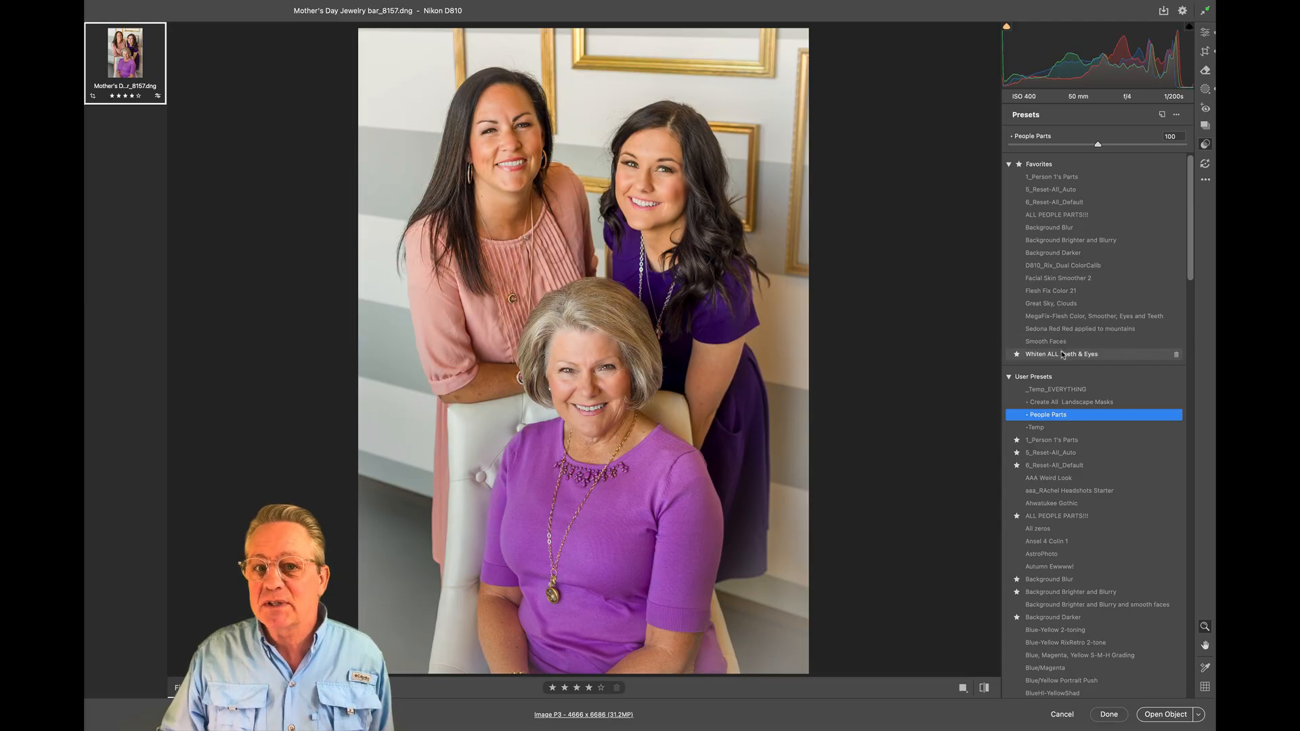
{"action": "scroll", "coordinate": [1063, 354], "scroll_direction": "down", "scroll_amount": 1}
{"action": "left_click", "coordinate": [1045, 299]}
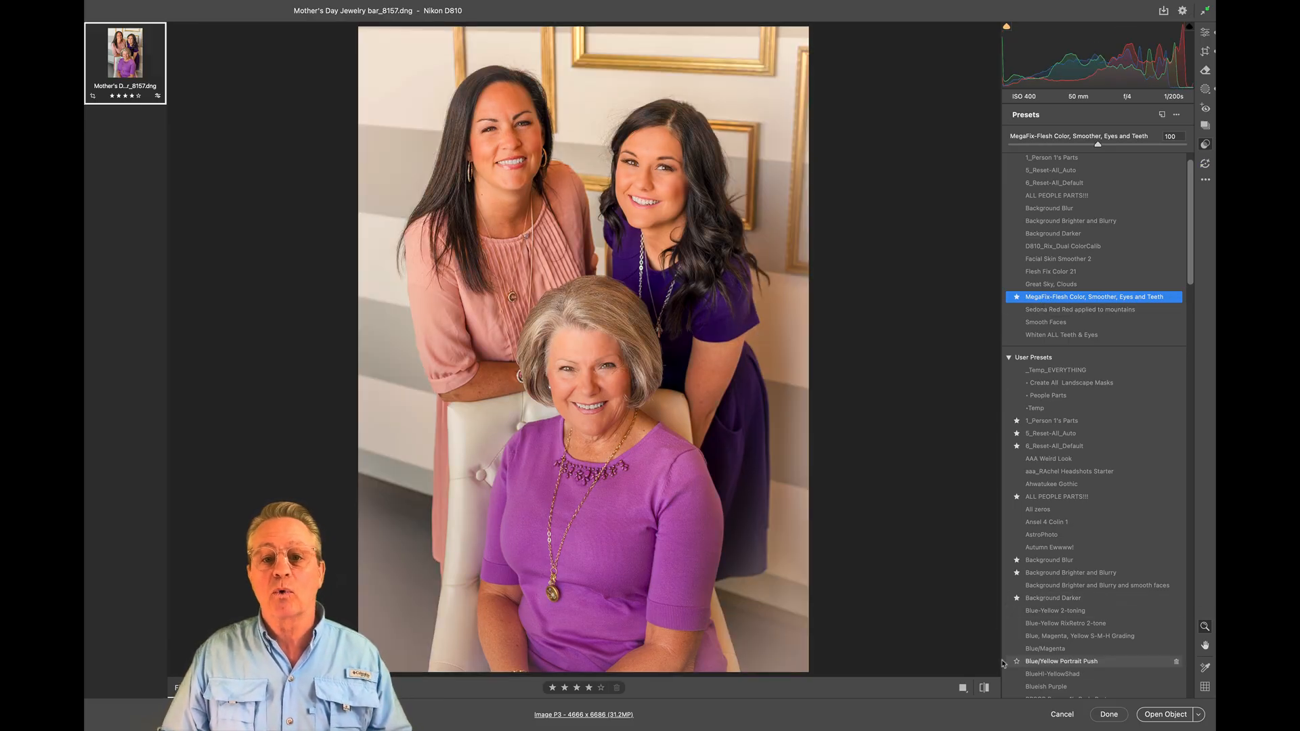
Close the group photo without saving its edits and select the portrait numbered 1198 in Bridge
{"action": "left_click", "coordinate": [1055, 714]}
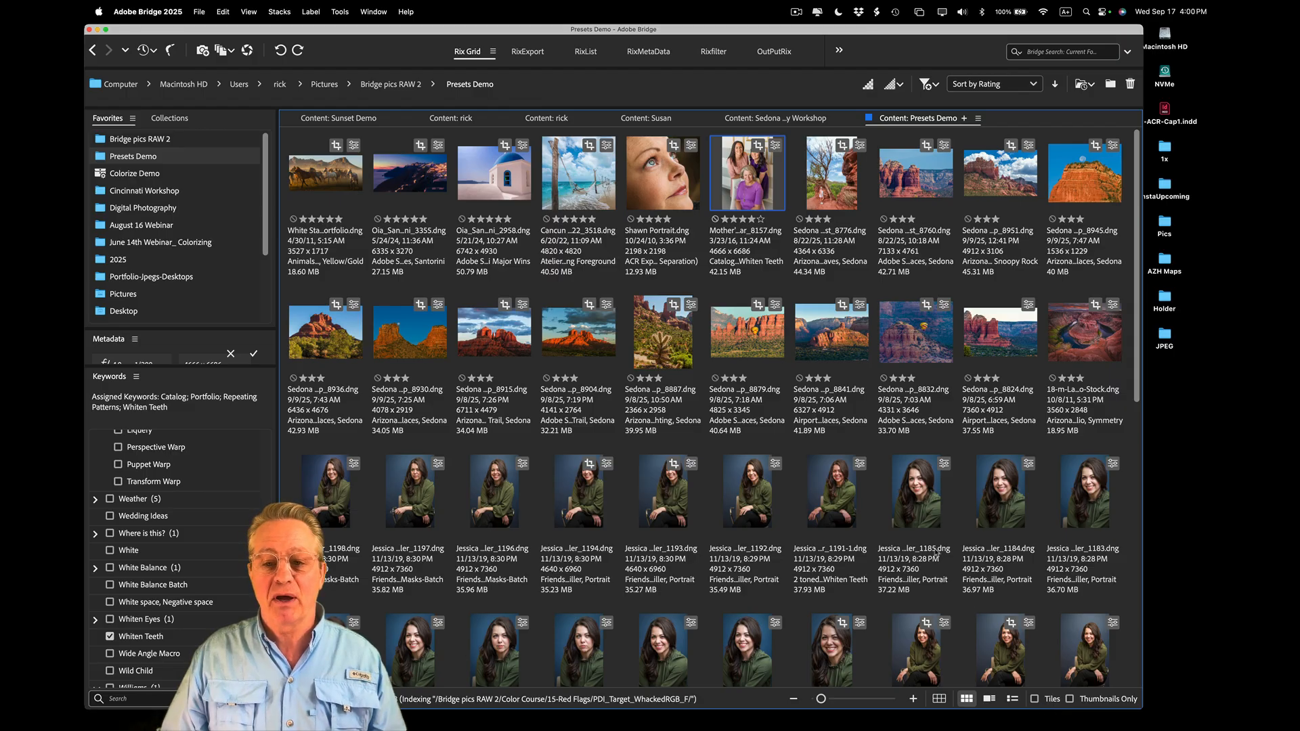
{"action": "left_click", "coordinate": [333, 499]}
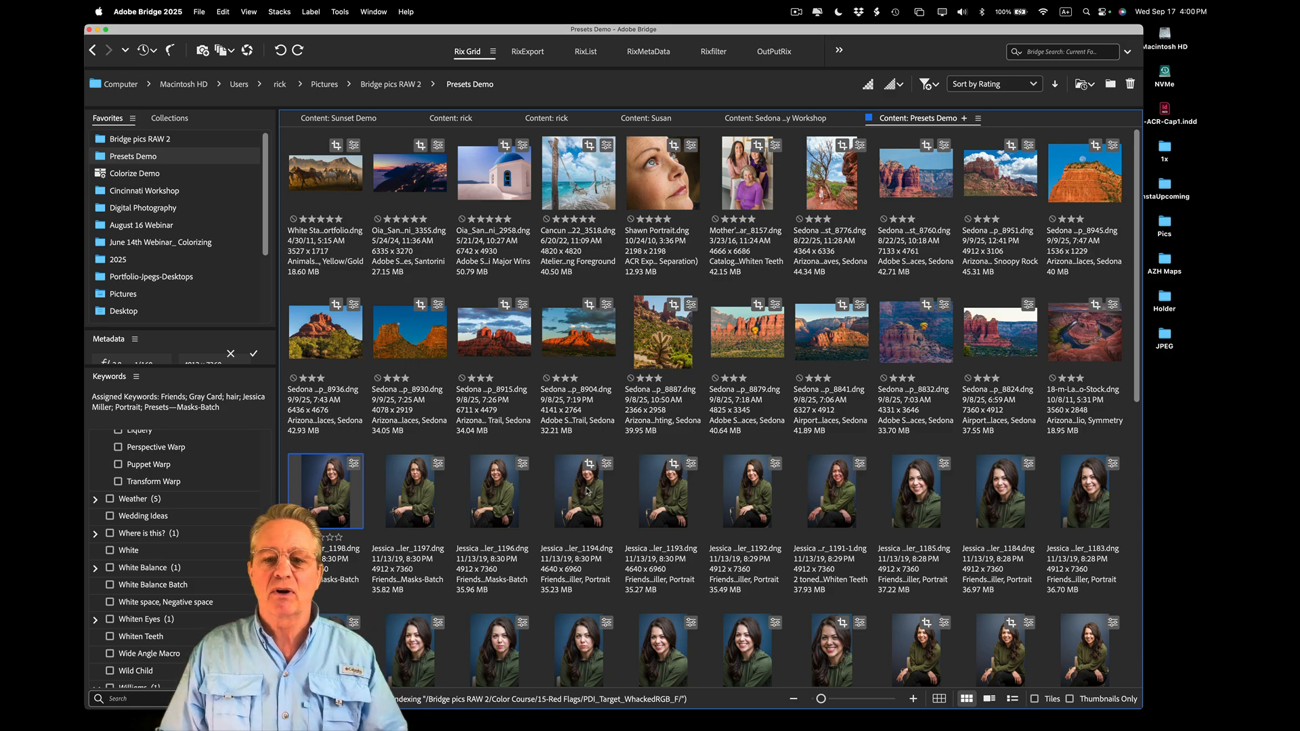
Select the whole portrait series from number 1198 through the last image and apply the "MegaFix-Flesh Color, Smoother, Eyes and Teeth" develop preset to it
{"action": "scroll", "coordinate": [598, 477], "scroll_direction": "down", "scroll_amount": 5}
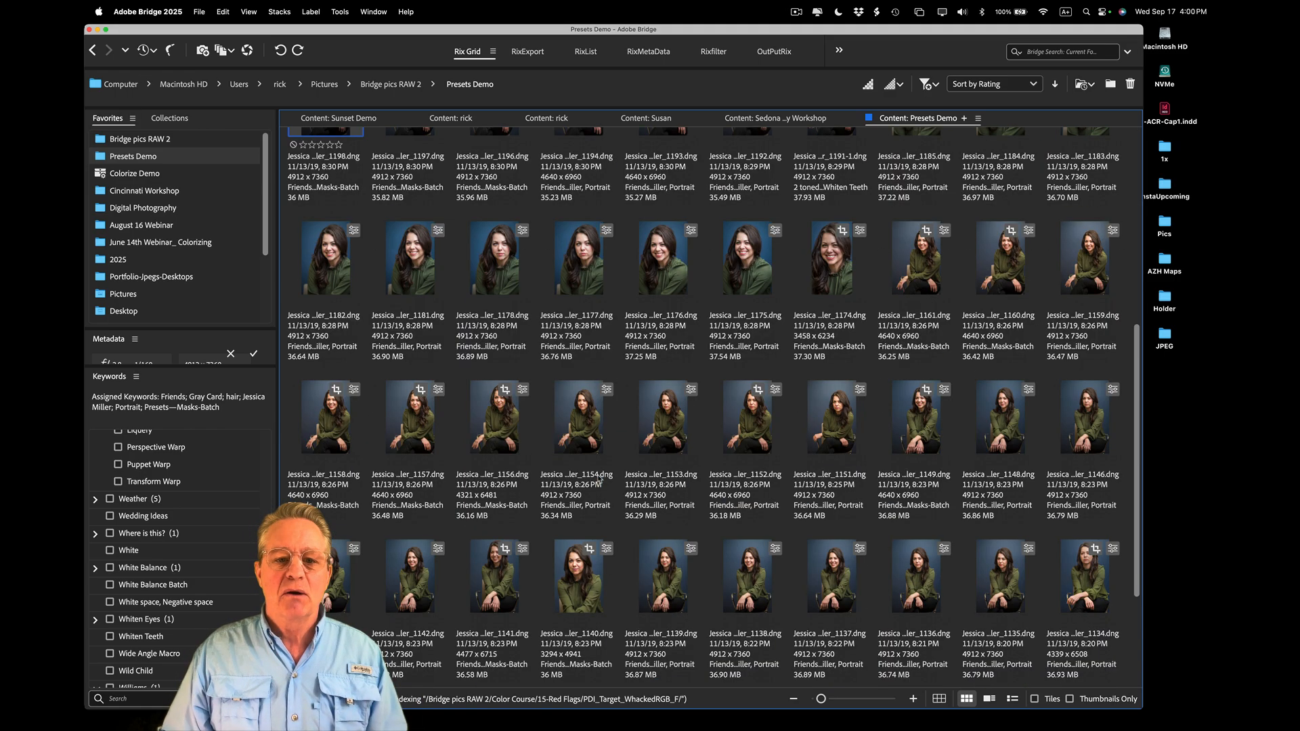
{"action": "scroll", "coordinate": [400, 277], "scroll_direction": "up", "scroll_amount": 4}
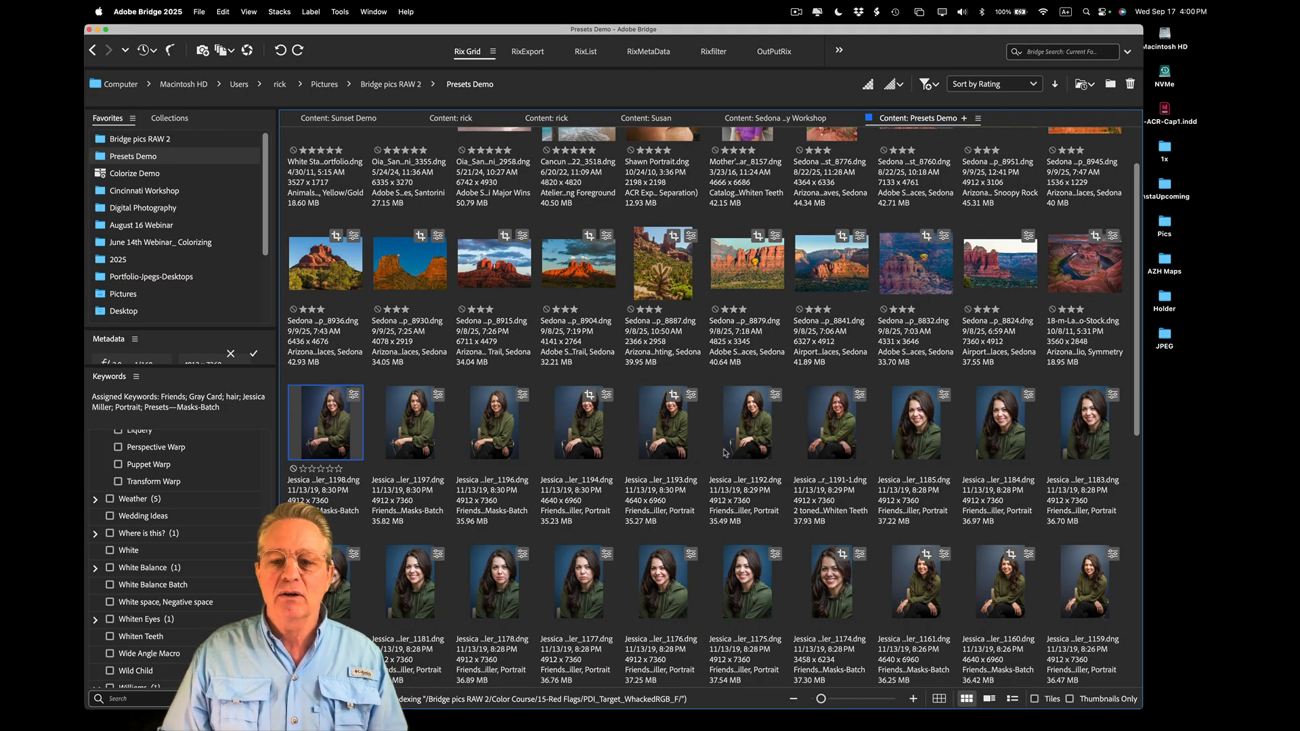
{"action": "scroll", "coordinate": [725, 450], "scroll_direction": "down", "scroll_amount": 5}
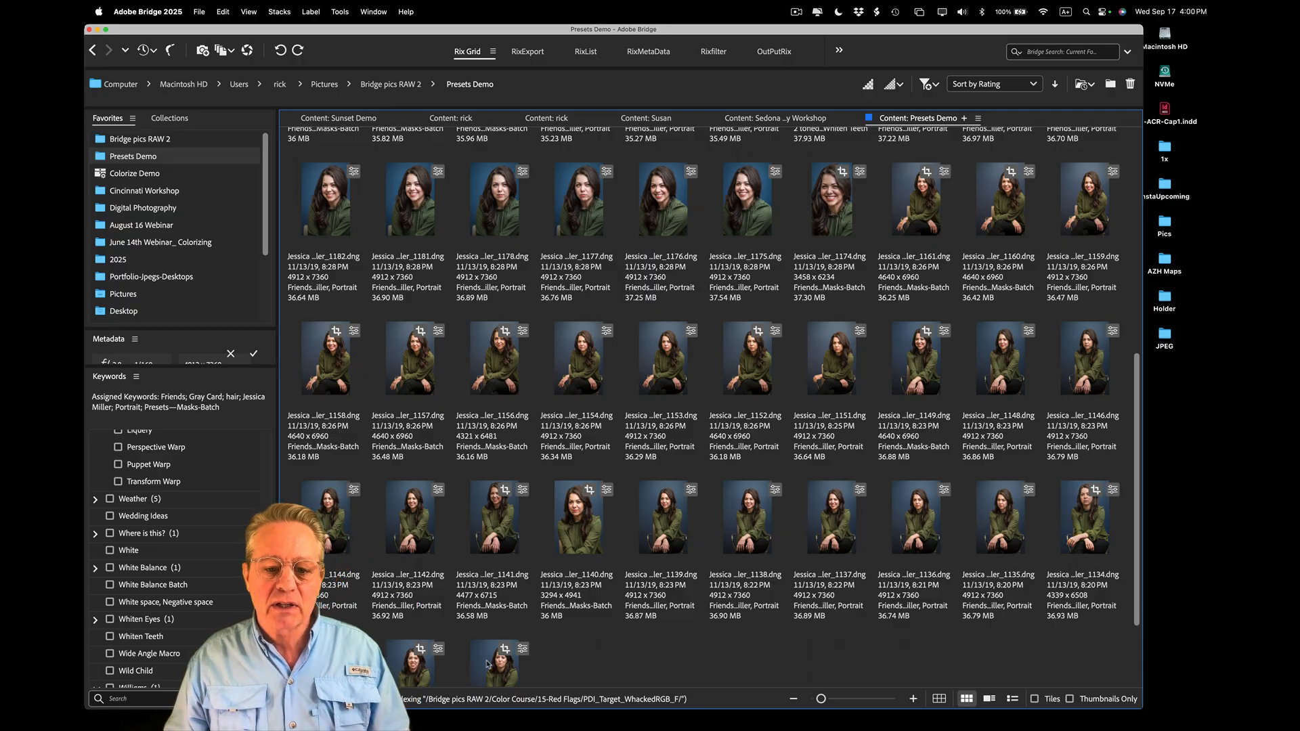
{"action": "key", "text": "super+a"}
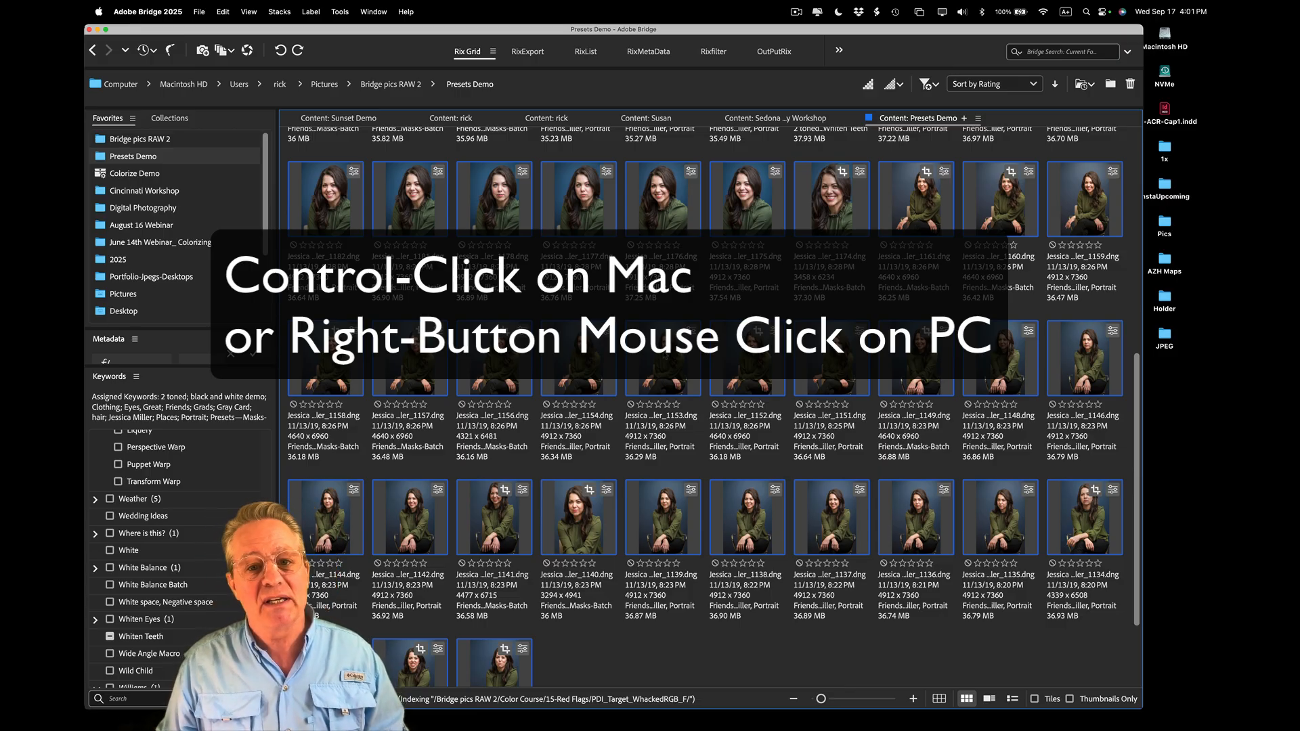
{"action": "right_click", "coordinate": [664, 354]}
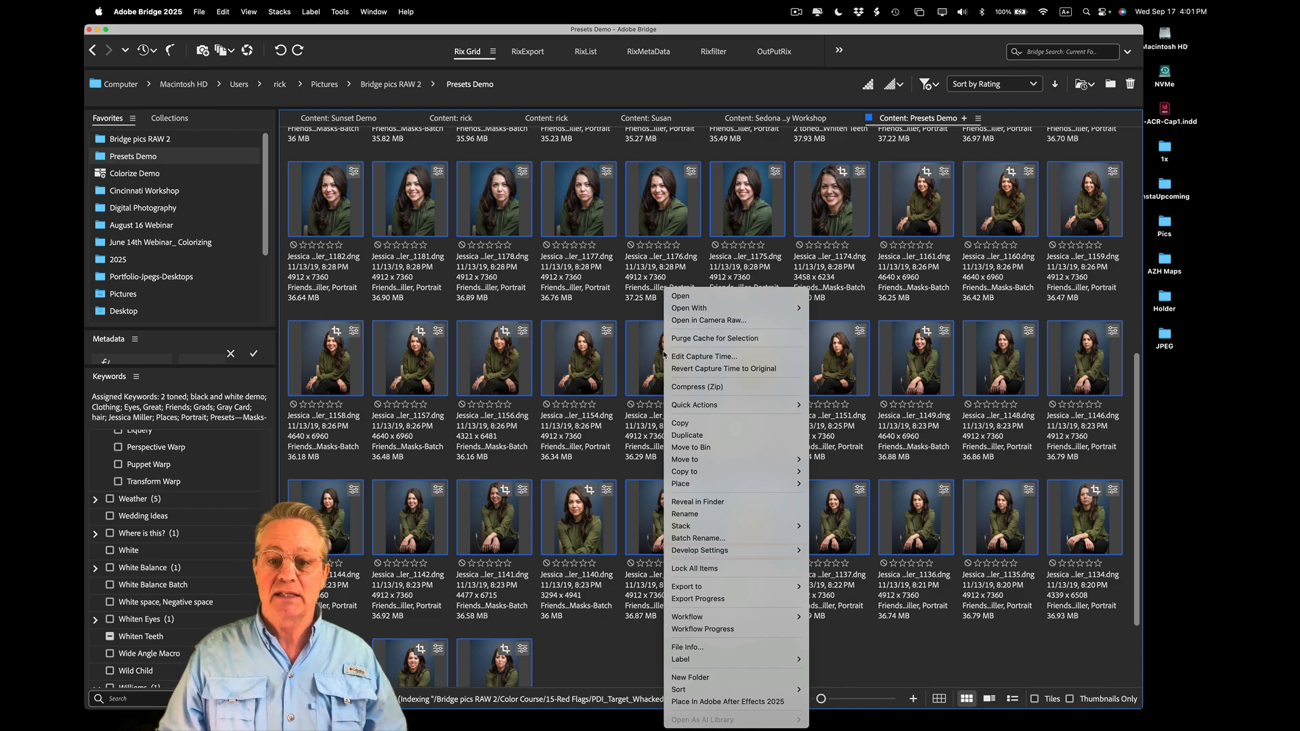
{"action": "mouse_move", "coordinate": [687, 552]}
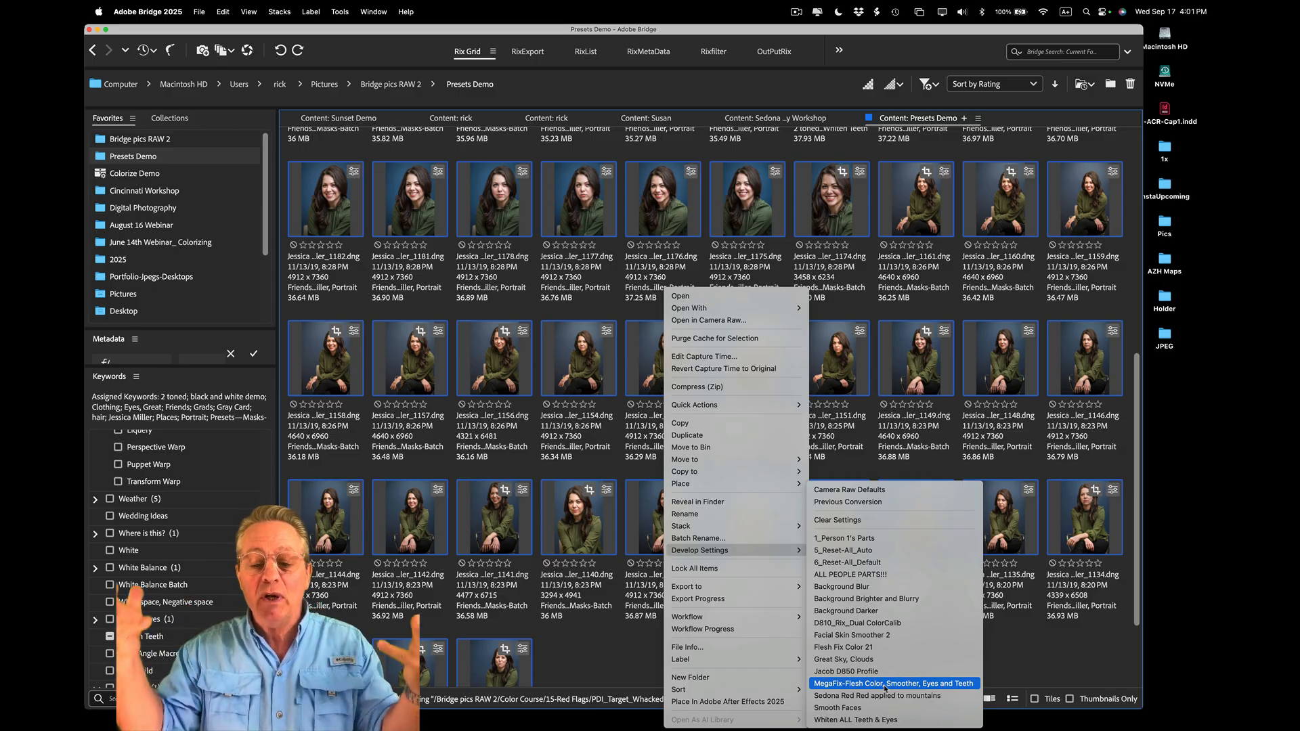
{"action": "left_click", "coordinate": [886, 688]}
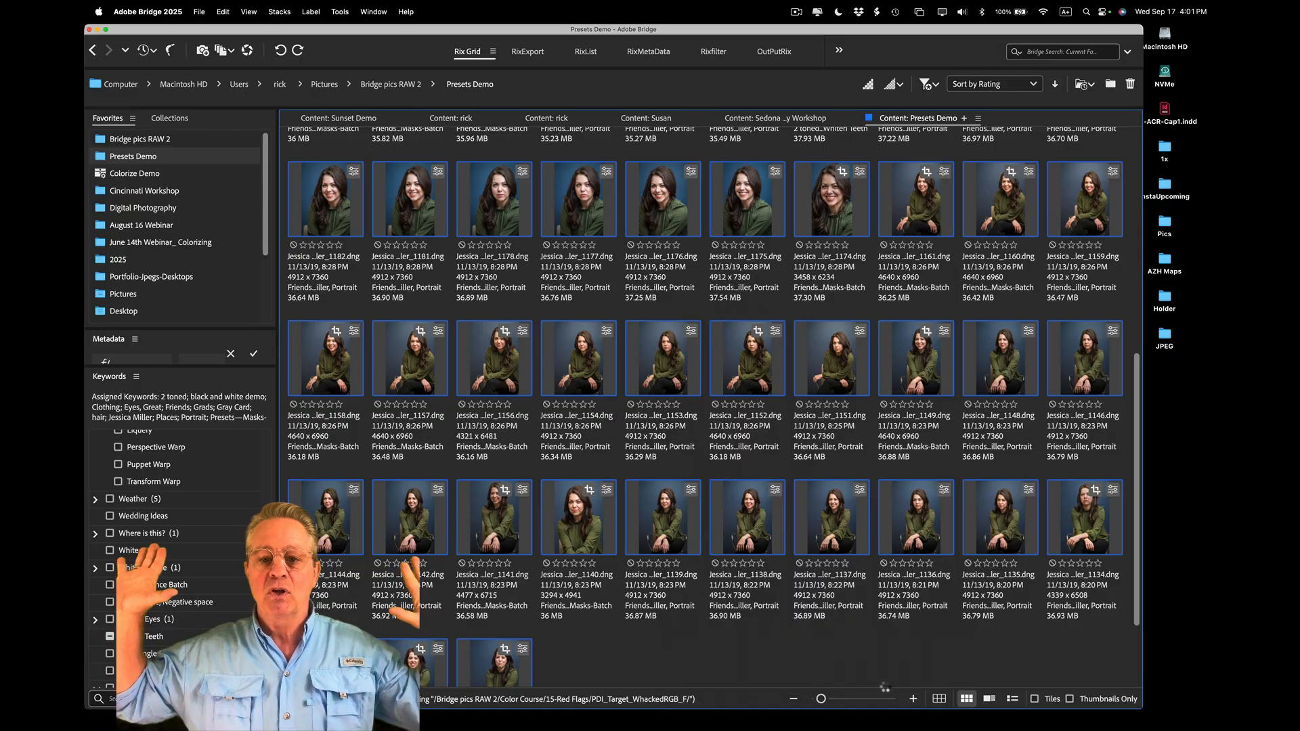